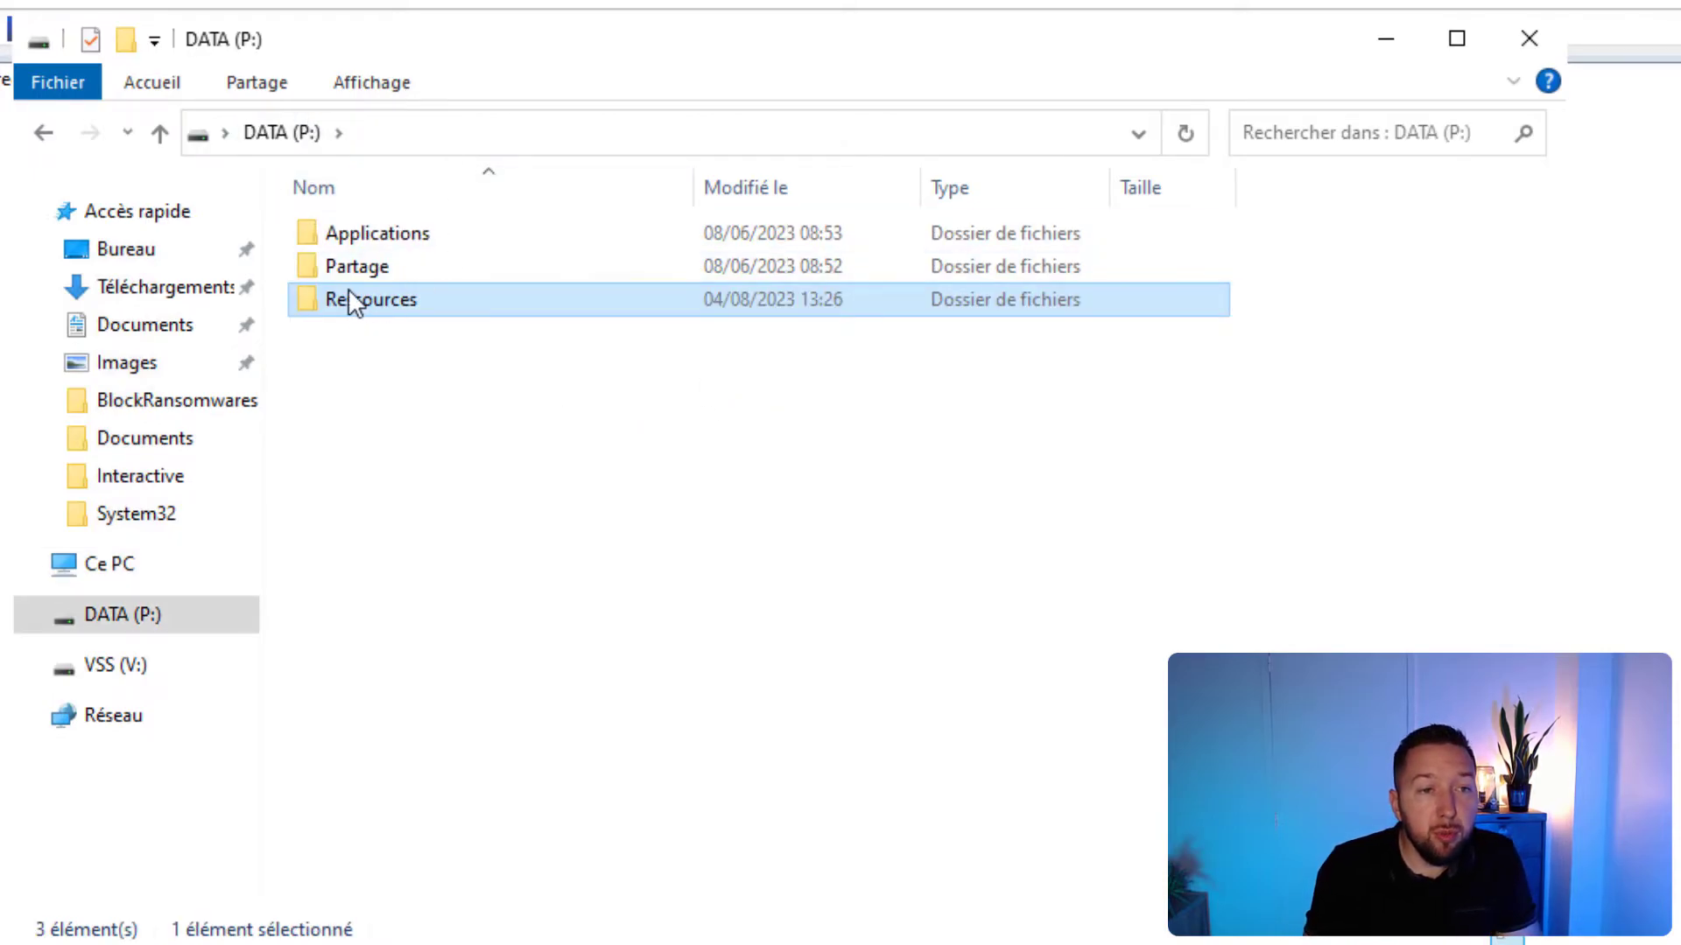
Share the Ressources folder through advanced sharing under the hidden share name Ressources$.
{"action": "right_click", "coordinate": [398, 319]}
{"action": "left_click", "coordinate": [217, 904]}
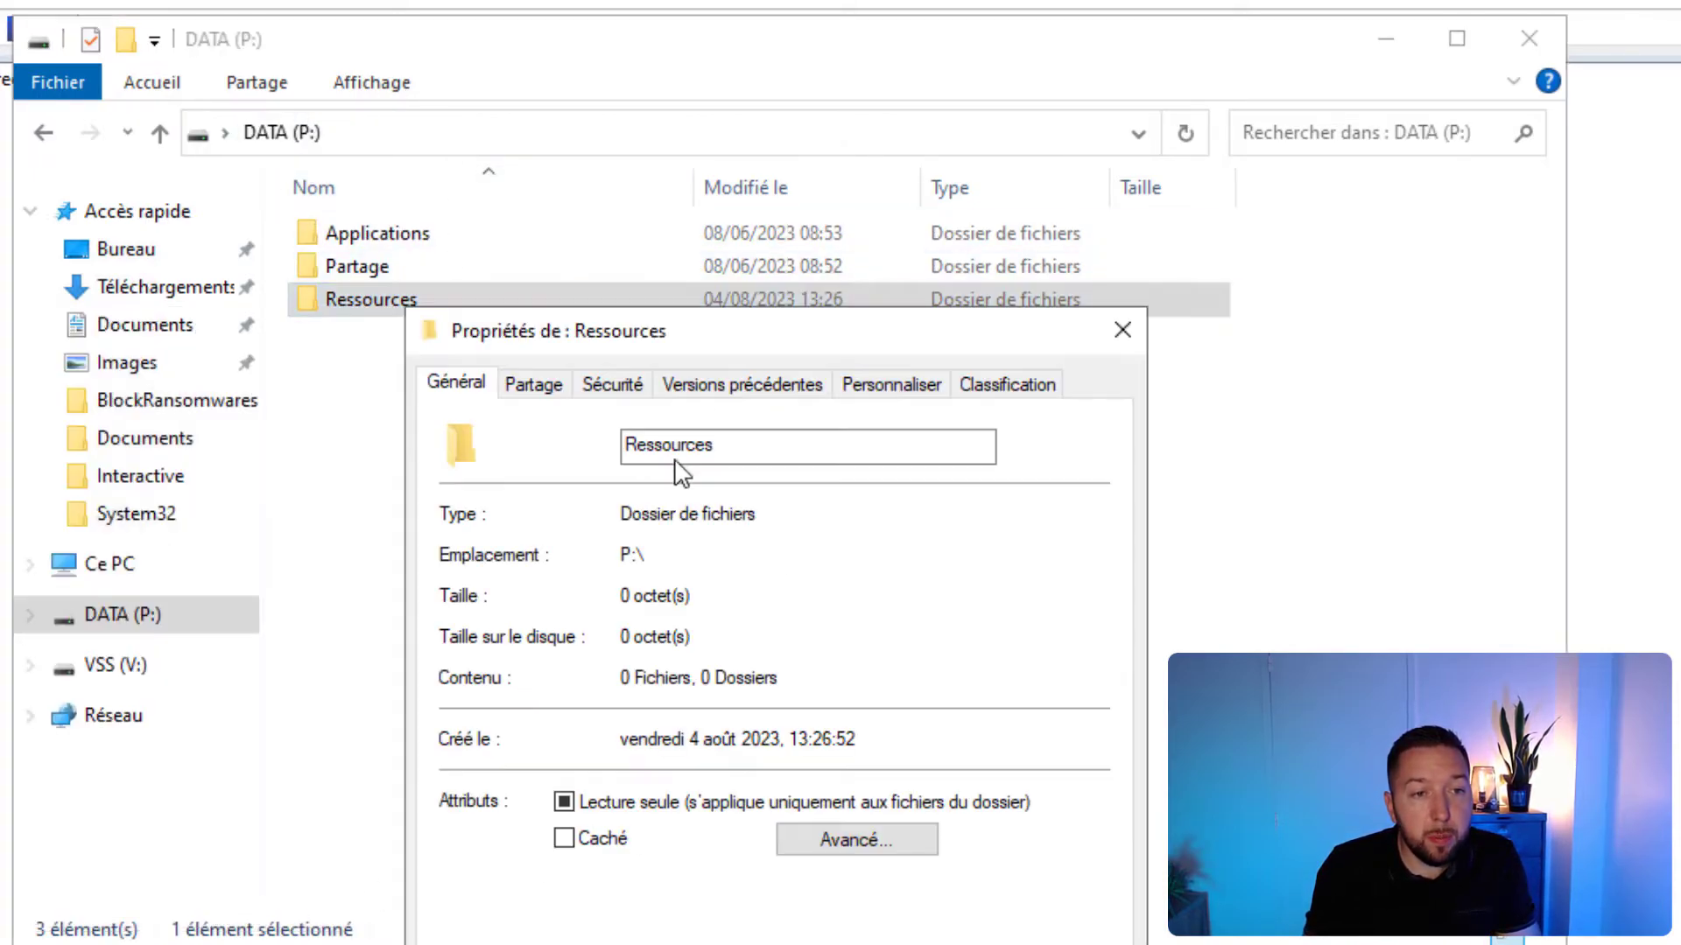
{"action": "left_click", "coordinate": [534, 385]}
{"action": "left_click_drag", "start_coordinate": [560, 340], "coordinate": [420, 171]}
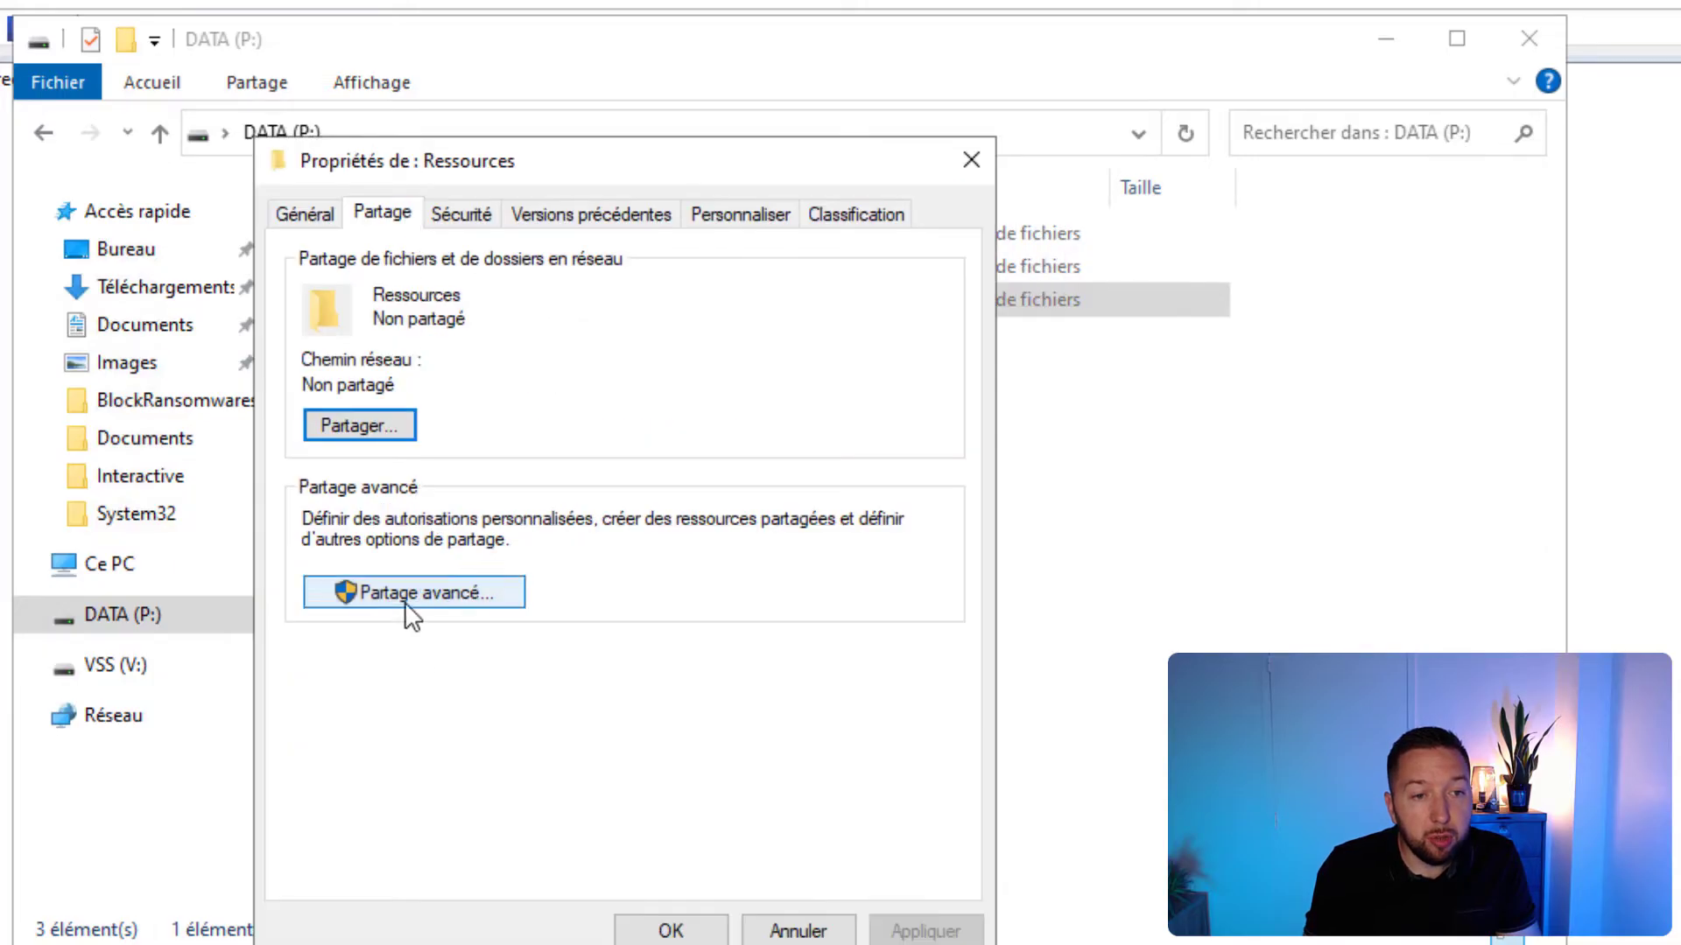
{"action": "left_click", "coordinate": [406, 599]}
{"action": "left_click", "coordinate": [319, 271]}
{"action": "left_click", "coordinate": [449, 382]}
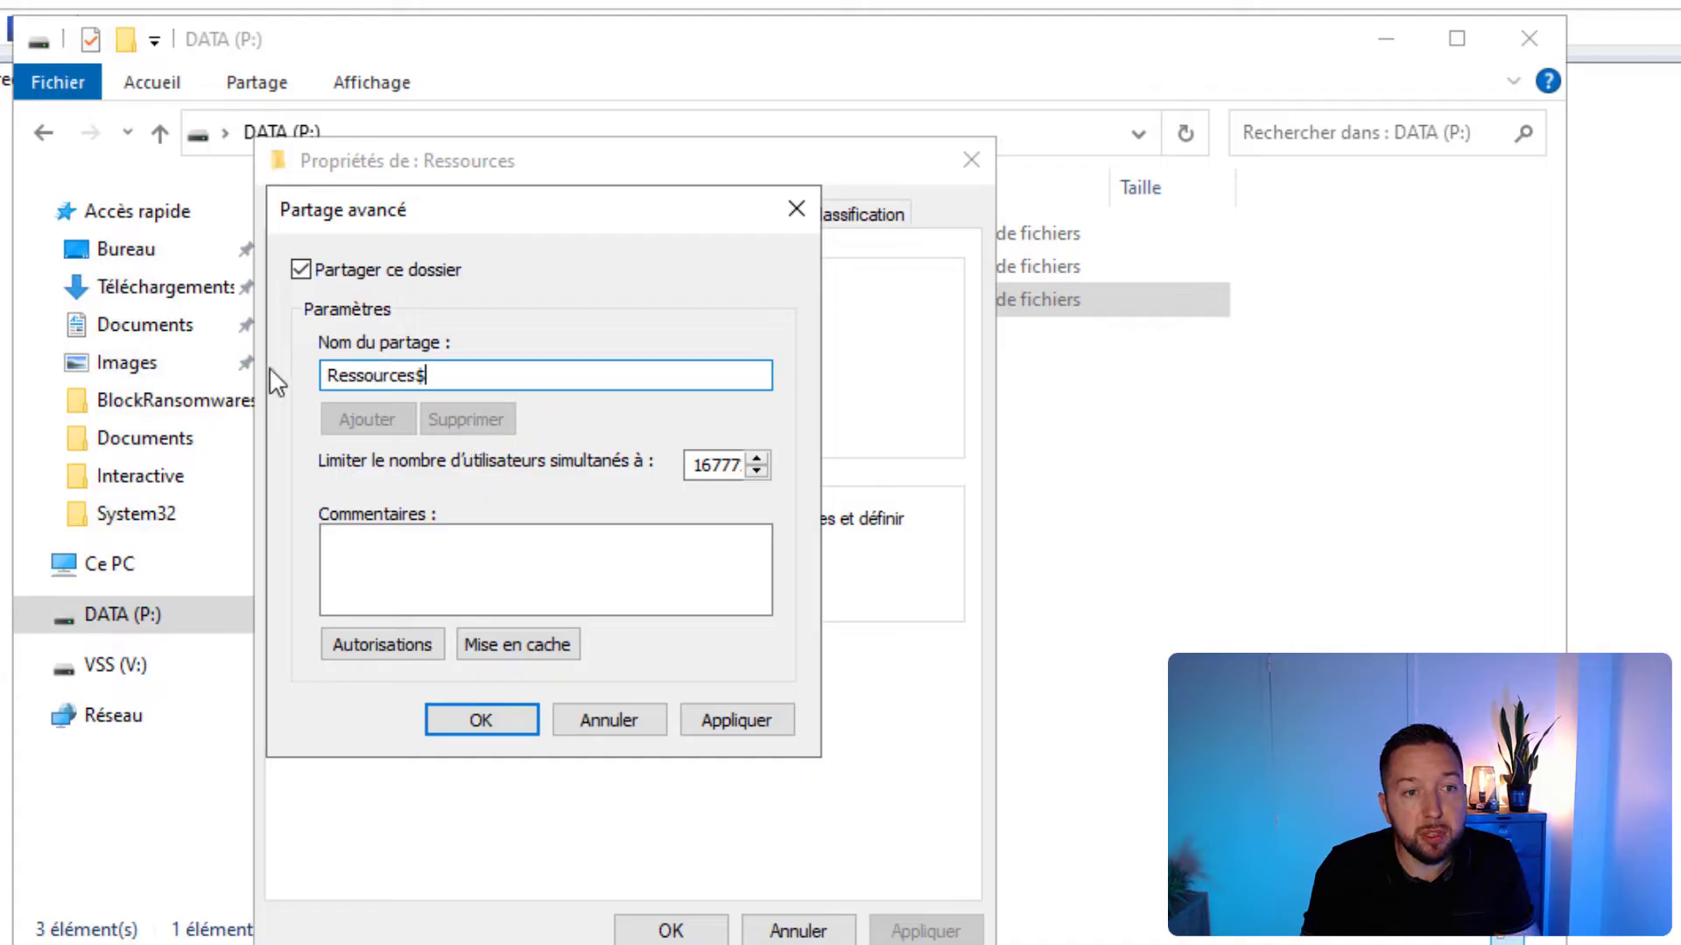
In the share permissions, replace Tout le monde with the Ordinateurs du domaine group.
{"action": "left_click", "coordinate": [365, 654]}
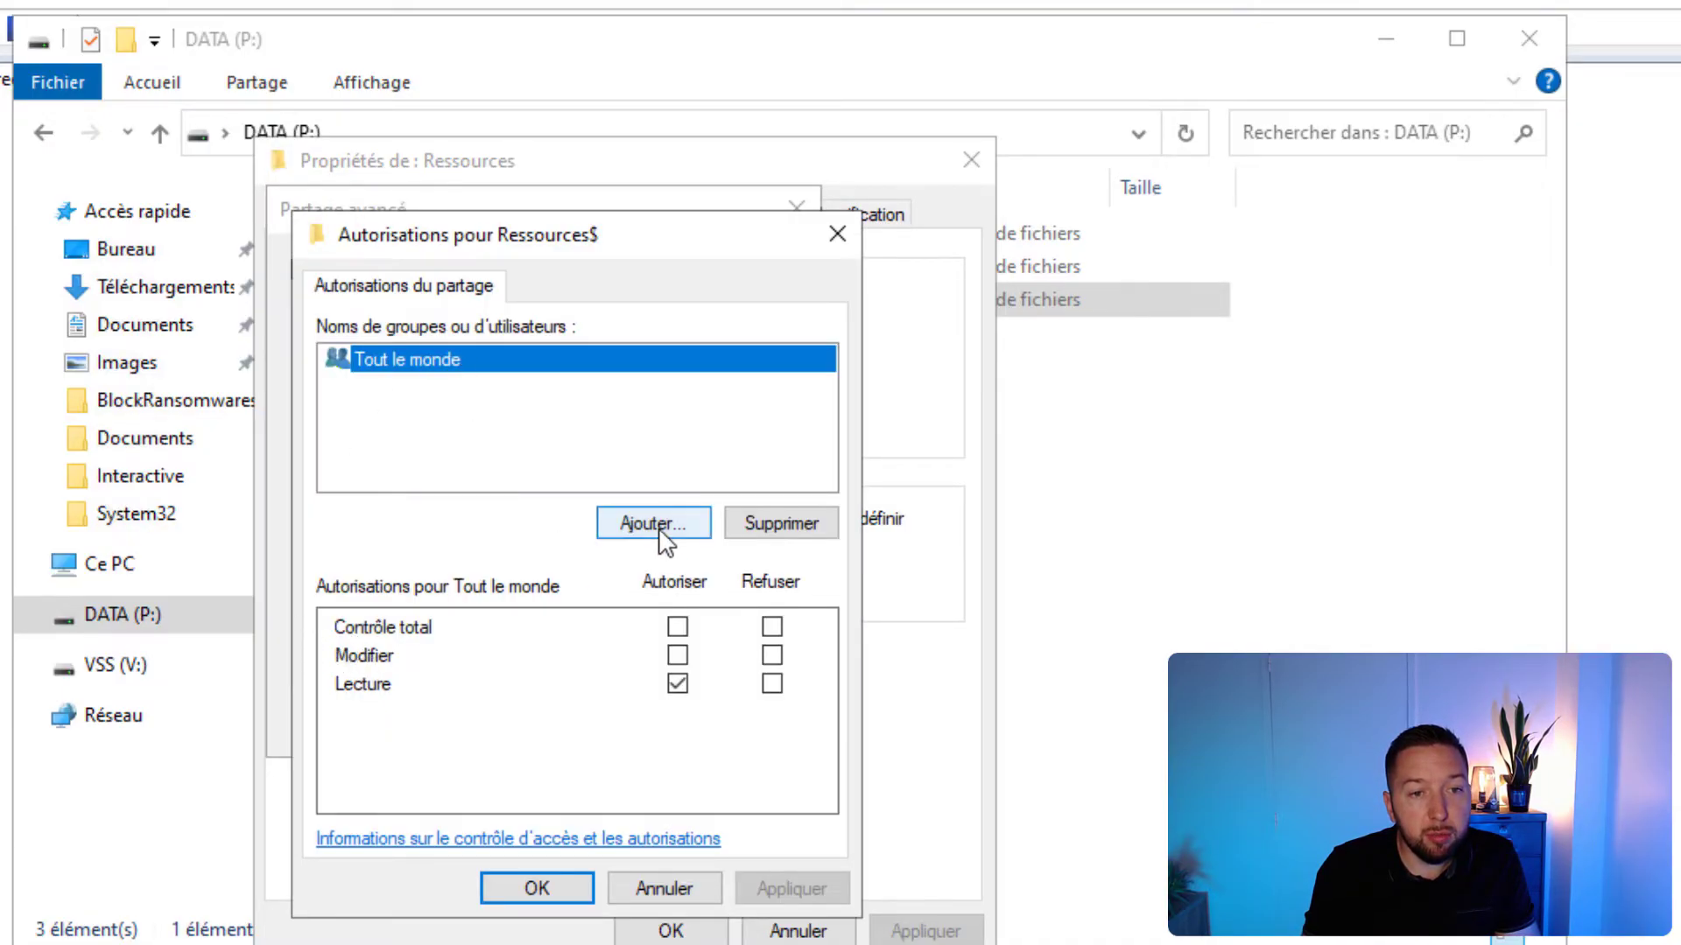
{"action": "left_click", "coordinate": [776, 526]}
{"action": "left_click", "coordinate": [618, 525]}
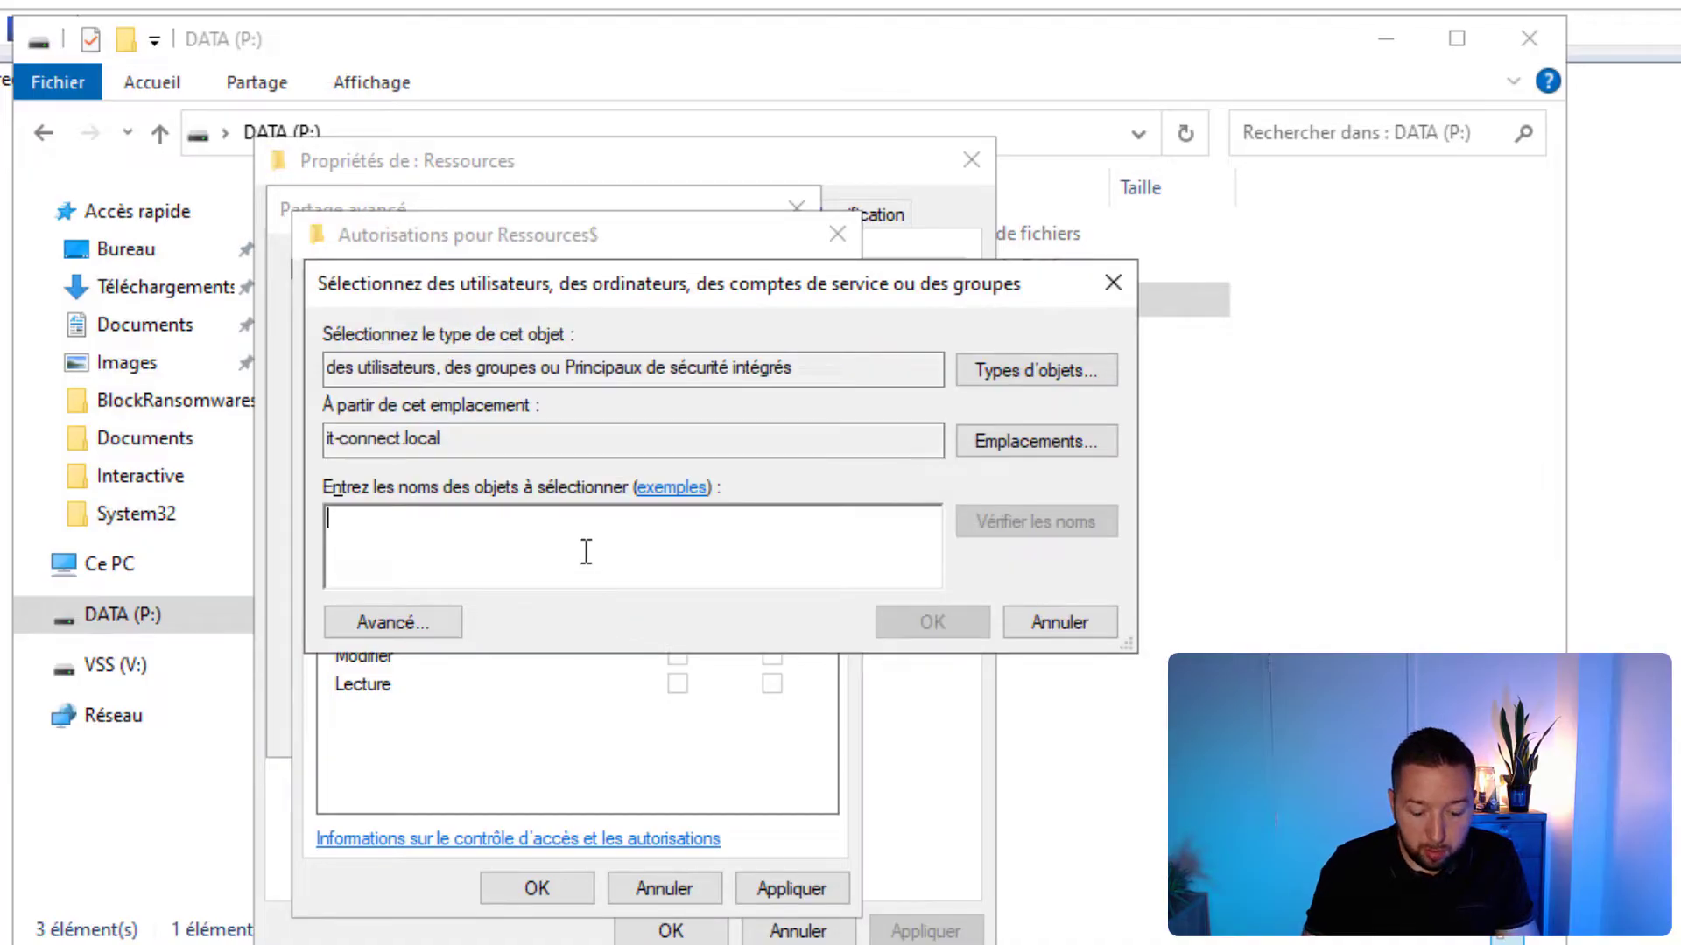
{"action": "type", "text": "Ordinateurs du do"}
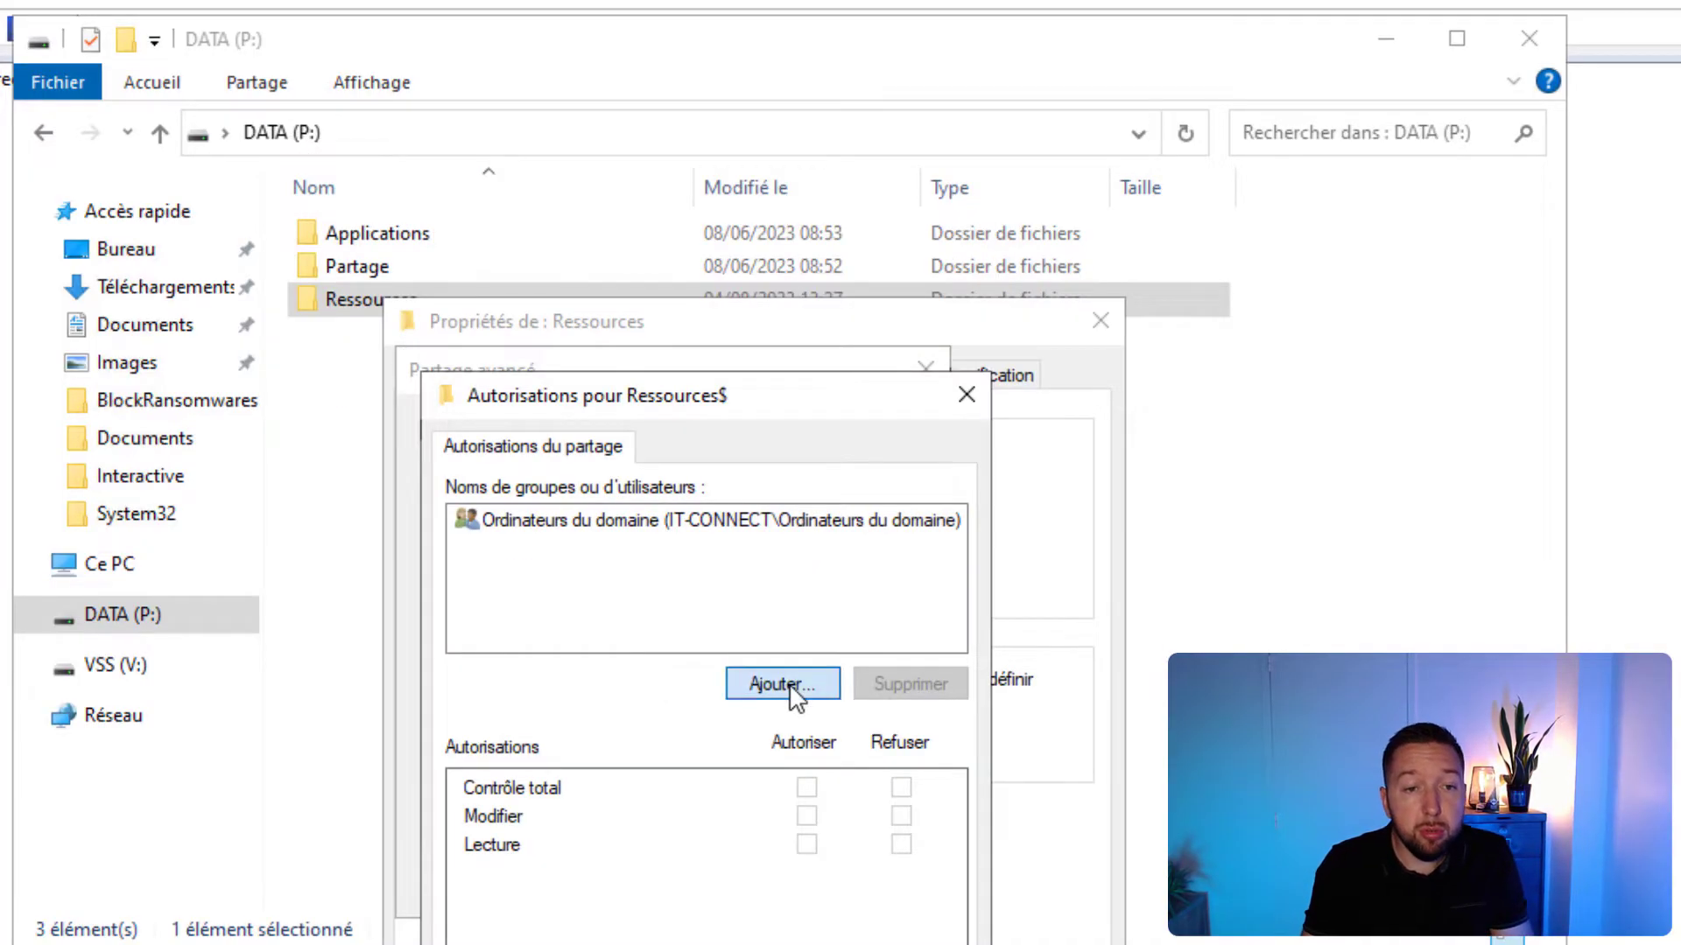
Add Administrateurs to the share permissions with Contrôle total allowed, and apply the sharing settings.
{"action": "left_click", "coordinate": [788, 686]}
{"action": "type", "text": "Administrateurs"}
{"action": "key", "text": "Return"}
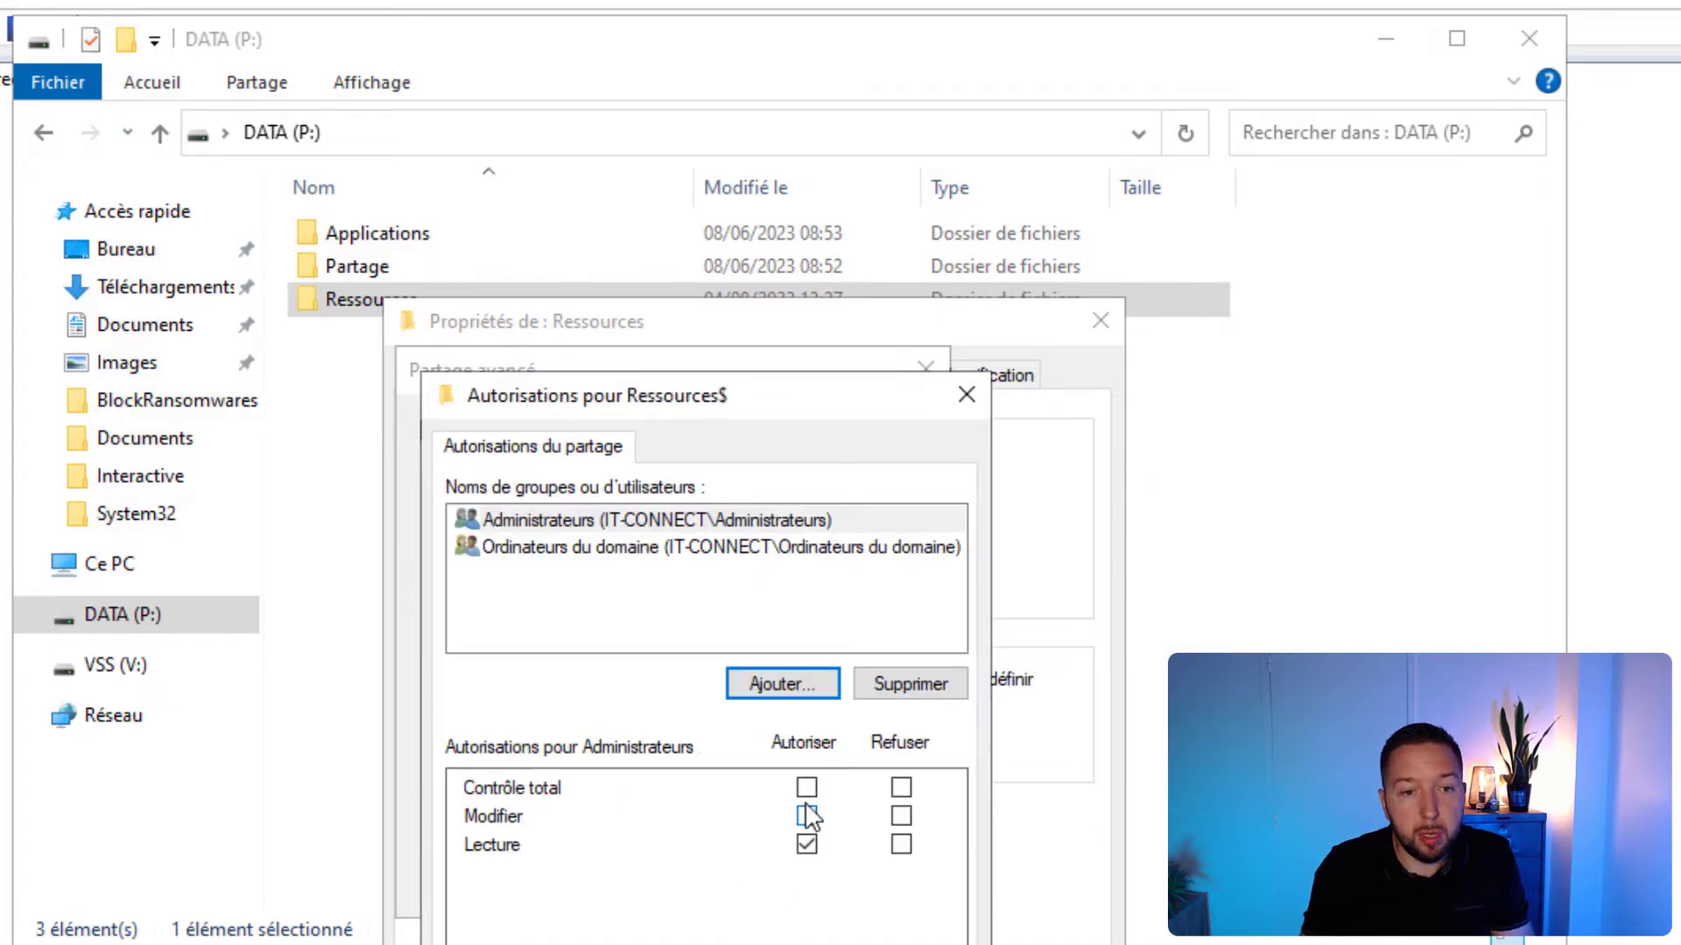
{"action": "left_click", "coordinate": [807, 787]}
{"action": "left_click", "coordinate": [910, 944]}
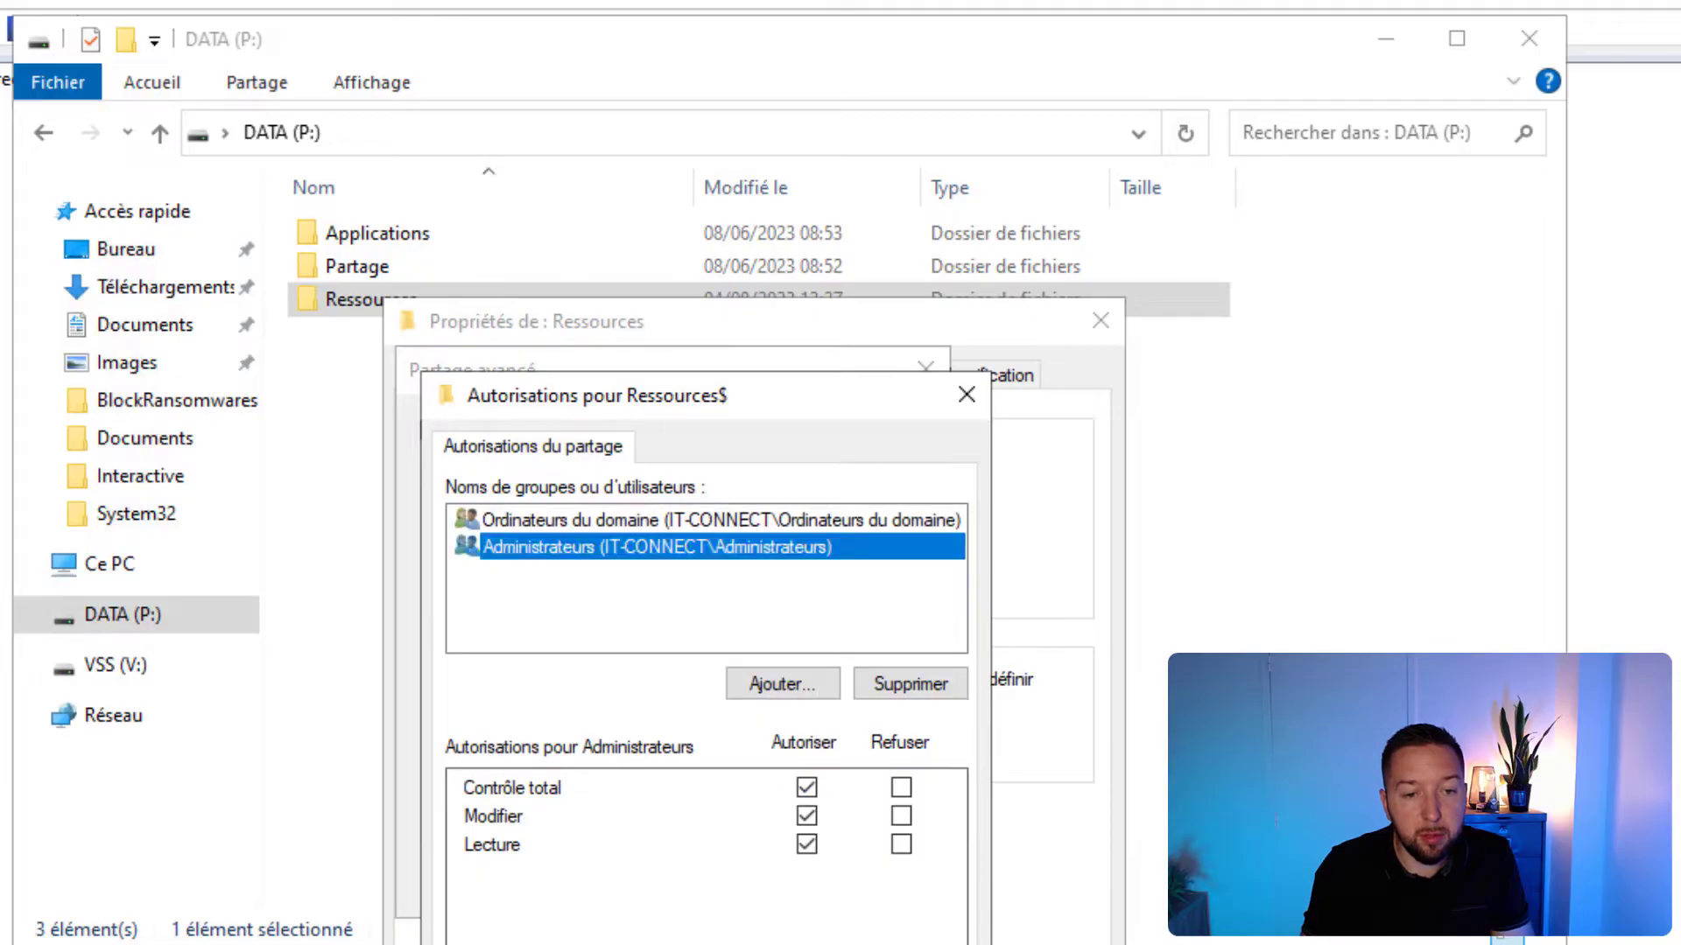
{"action": "left_click", "coordinate": [654, 944]}
{"action": "left_click", "coordinate": [604, 881]}
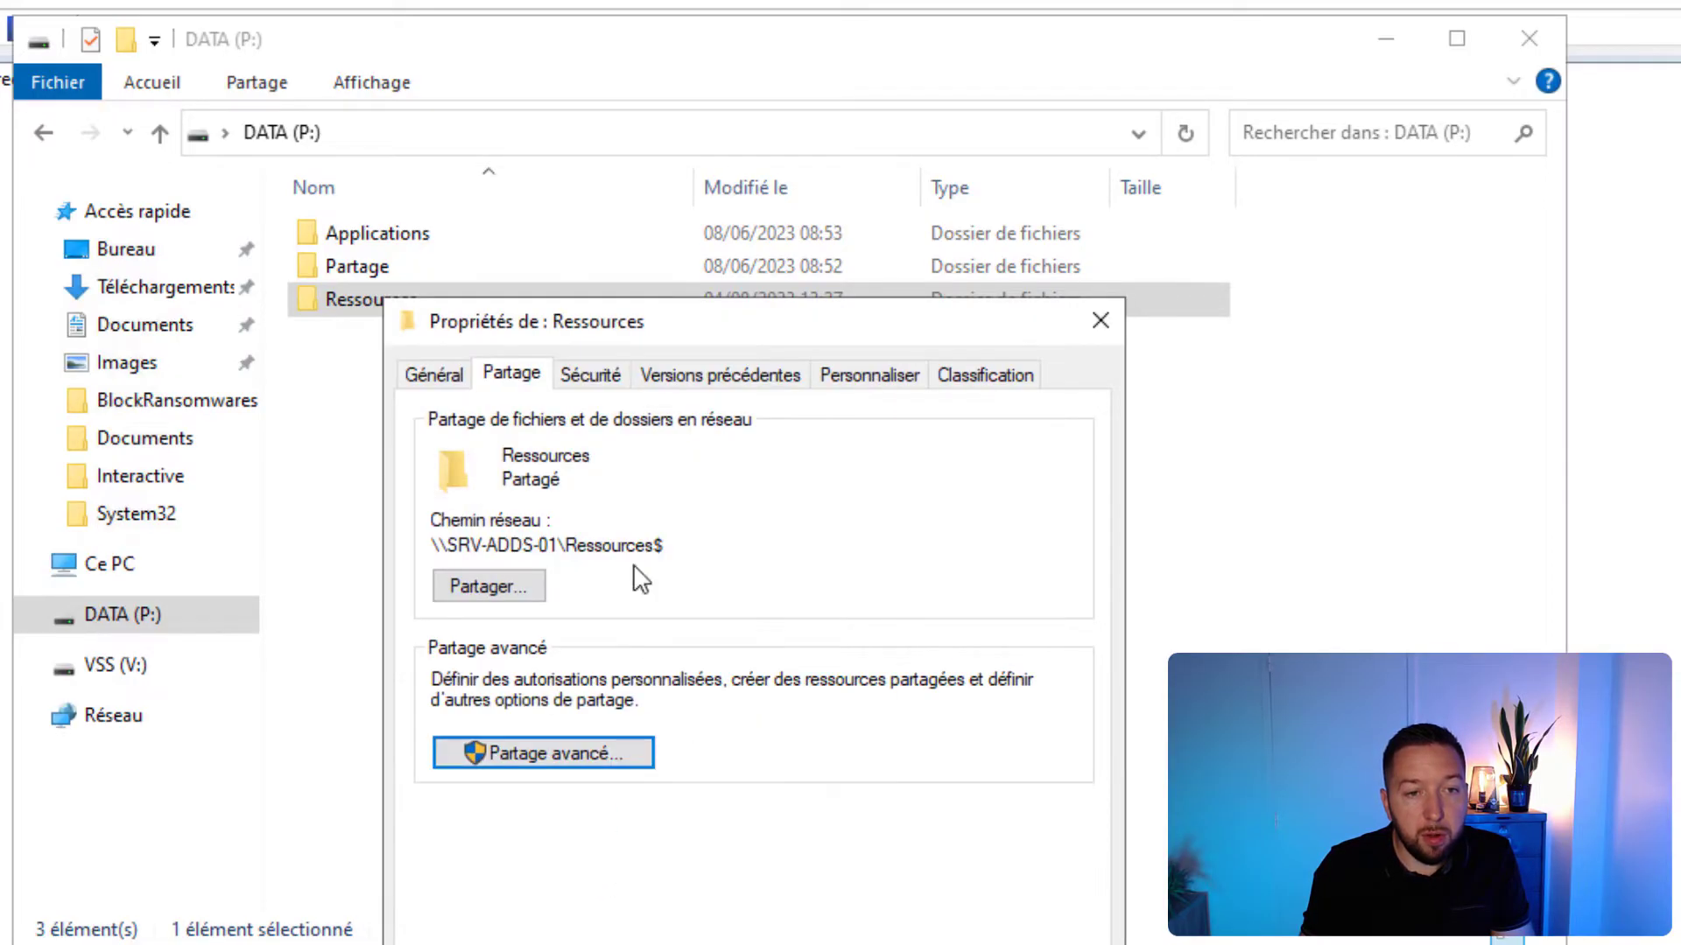
Review the NTFS security permissions of the Ressources folder and close its properties.
{"action": "left_click", "coordinate": [592, 376]}
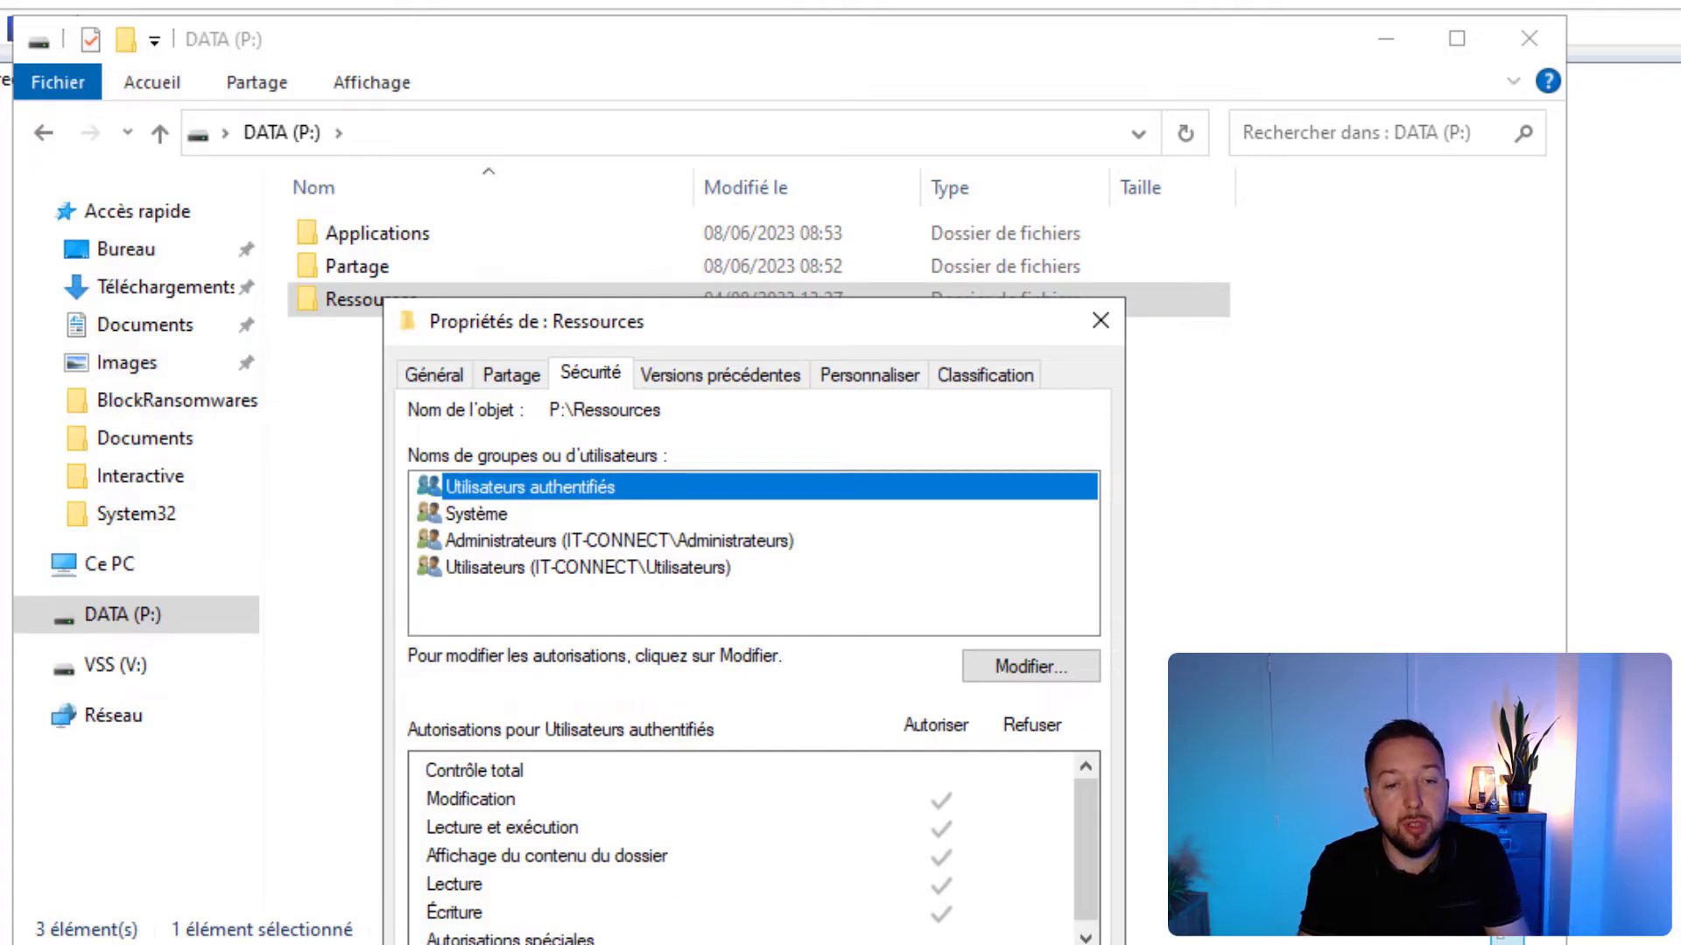
{"action": "key", "text": "Escape"}
{"action": "left_click", "coordinate": [420, 333]}
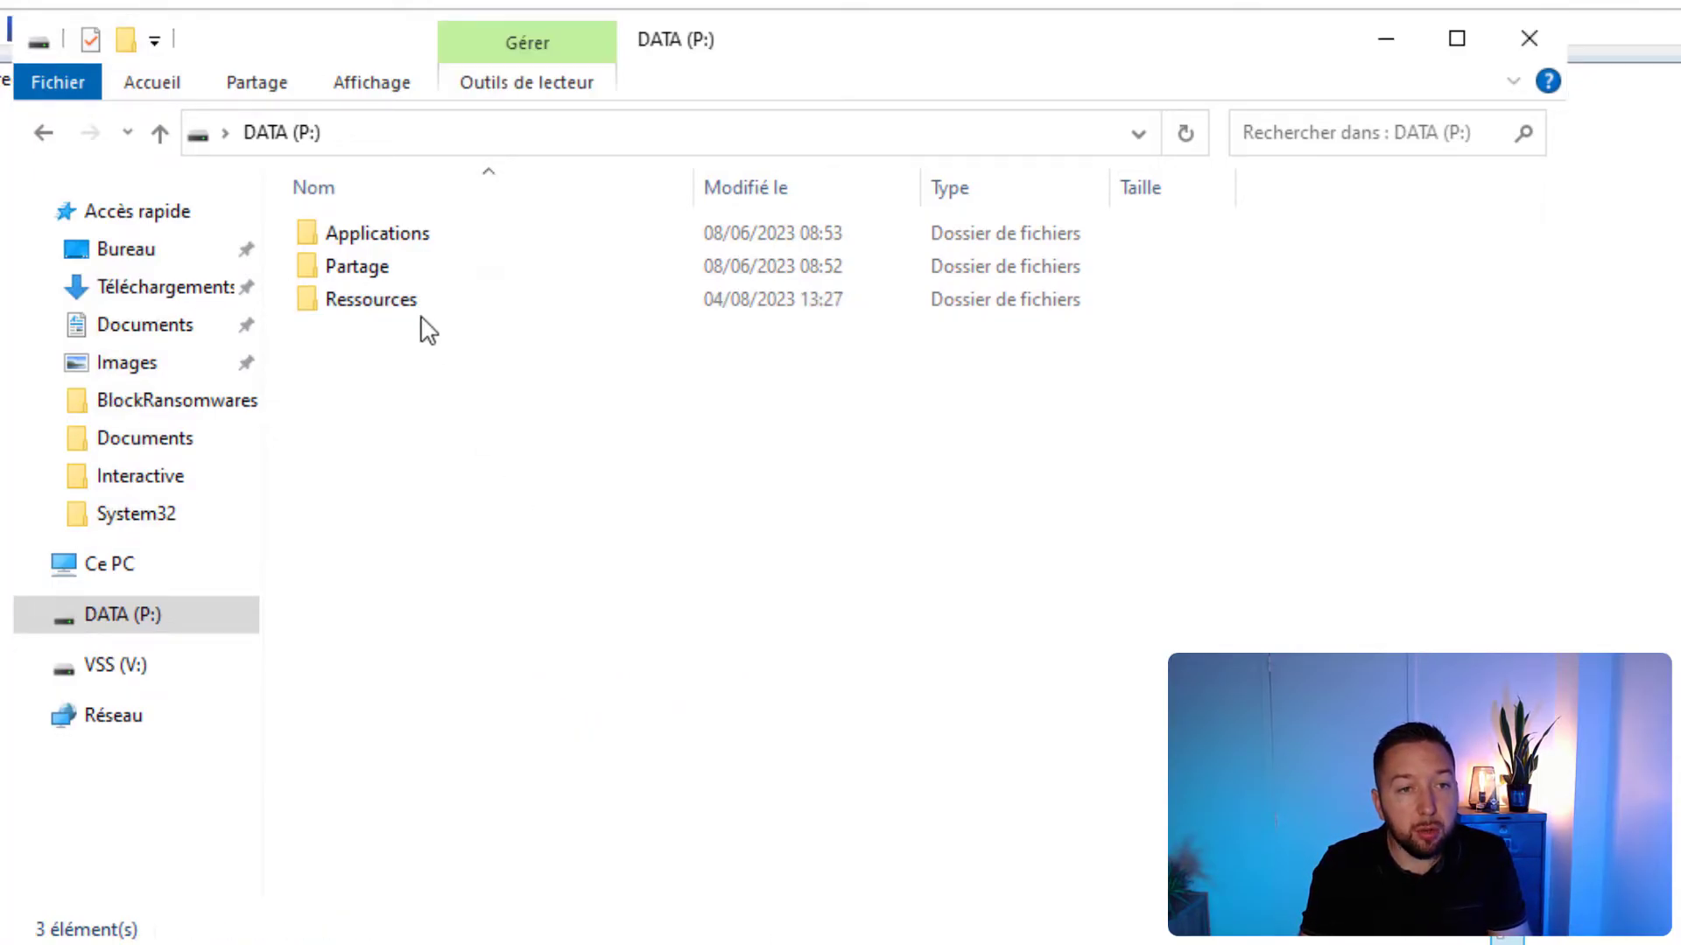
Open the Ressources folder and browse to it through its network path \\srv-adds-01.it-connect.local\Ressources$.
{"action": "double_click", "coordinate": [417, 304]}
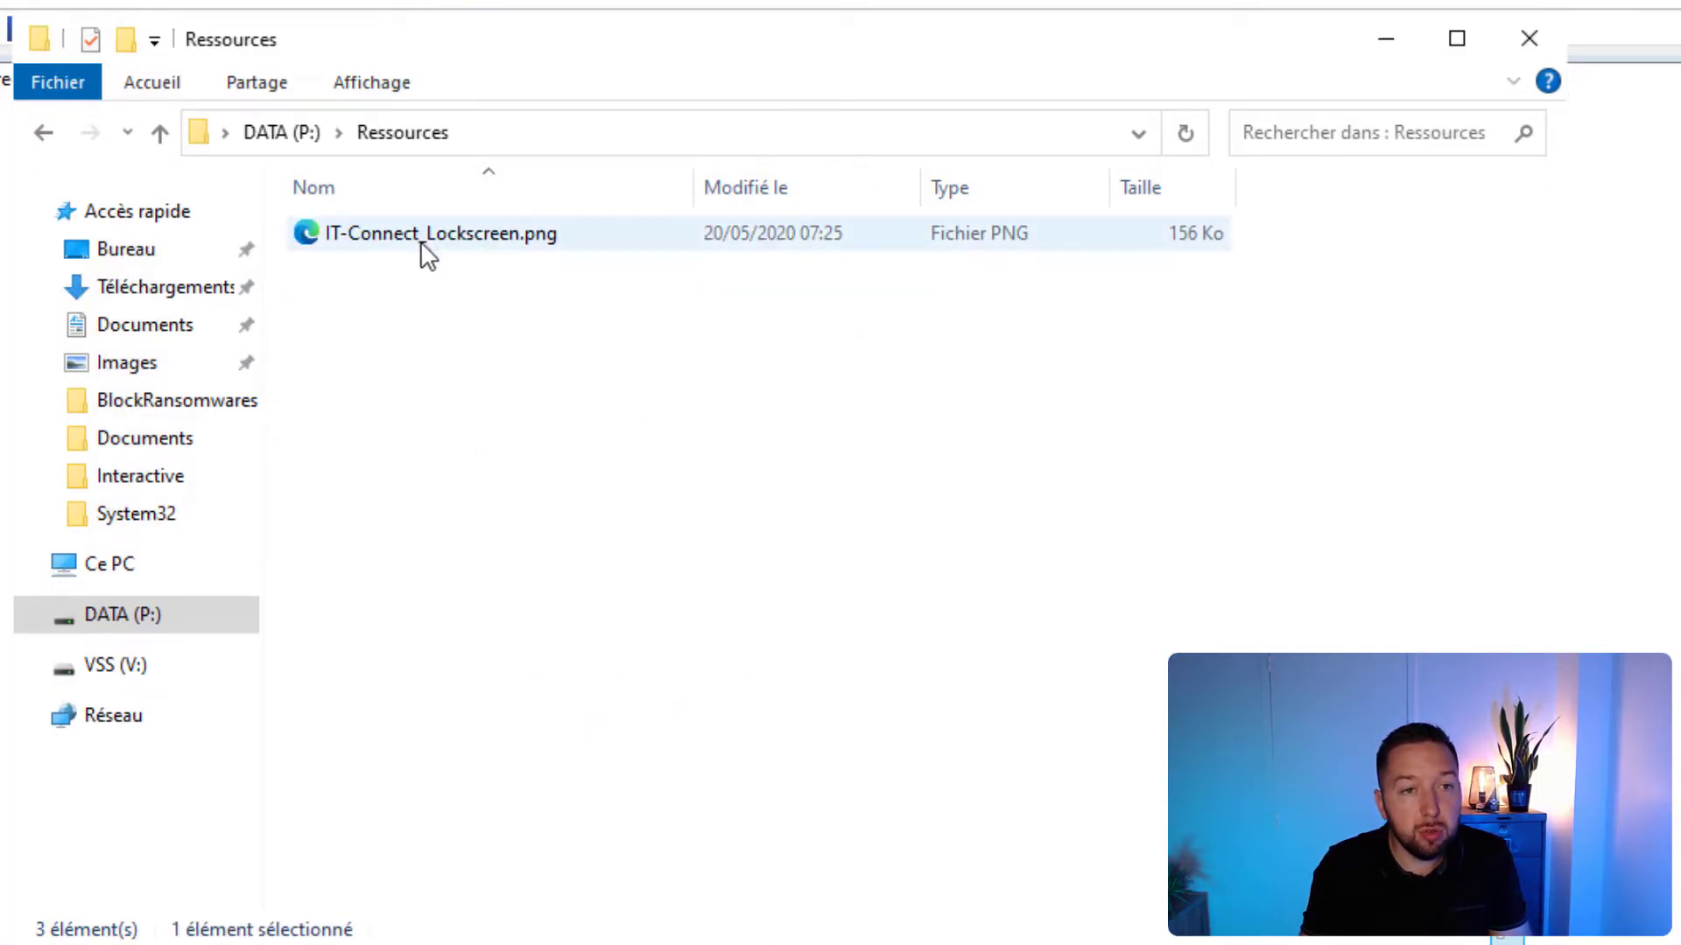
{"action": "left_click", "coordinate": [663, 136]}
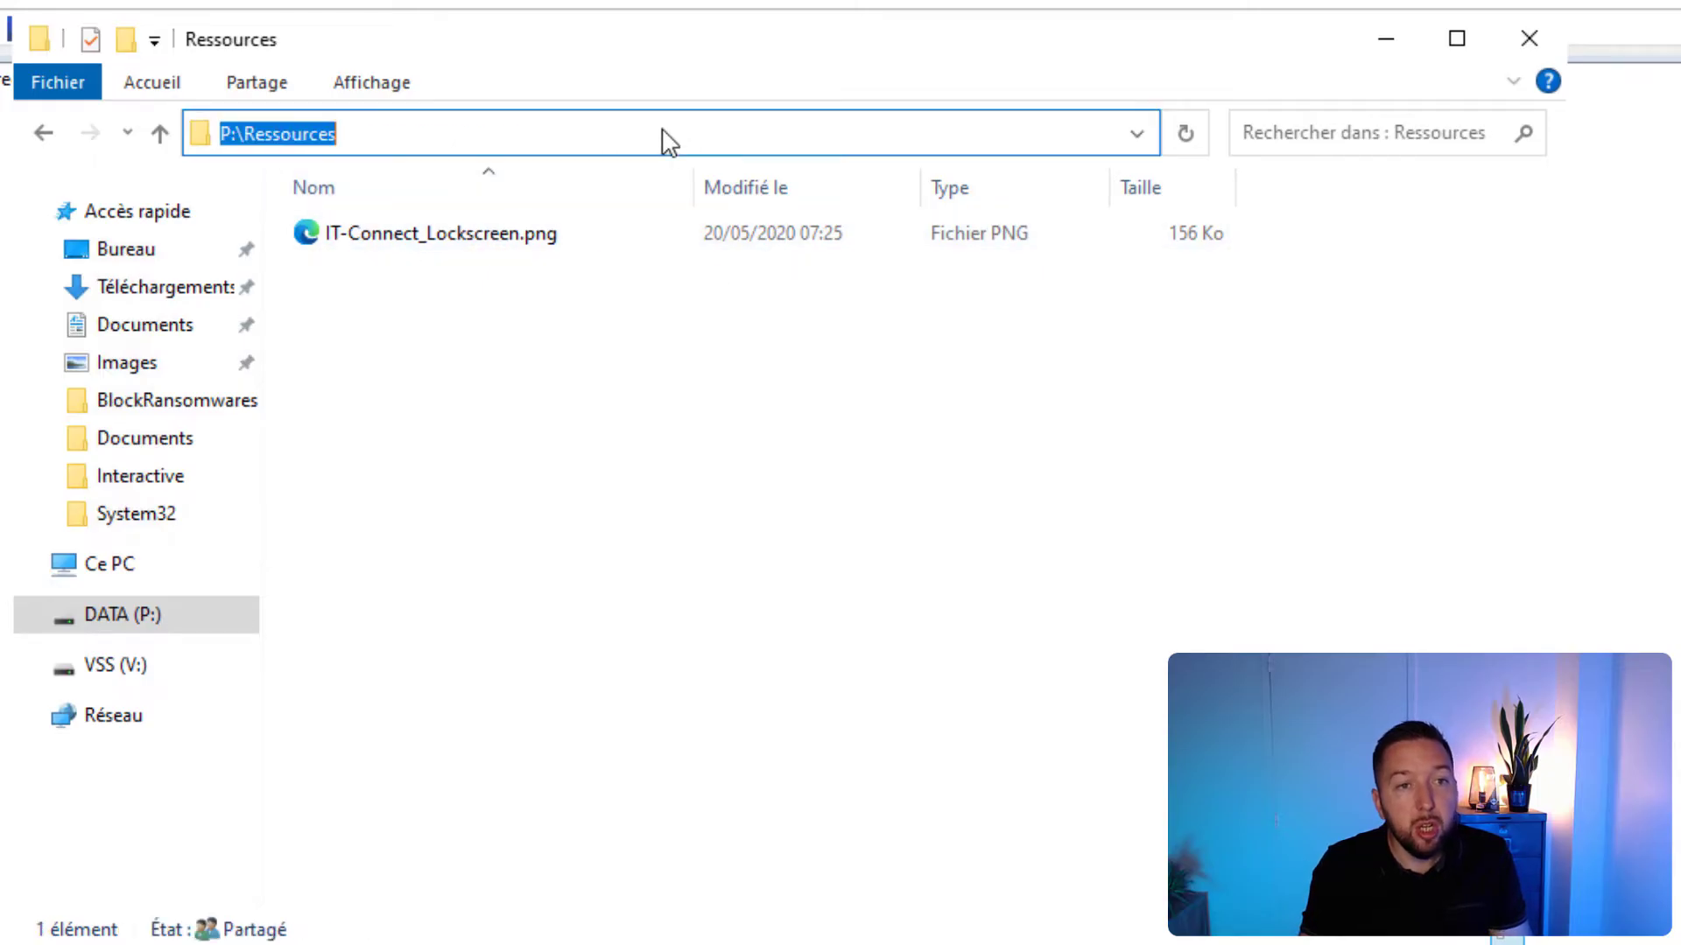
{"action": "type", "text": "\\\\srv-adds-01.it-connect.local\\Ressources$"}
{"action": "left_click_drag", "start_coordinate": [243, 138], "coordinate": [653, 139]}
{"action": "left_click", "coordinate": [645, 139]}
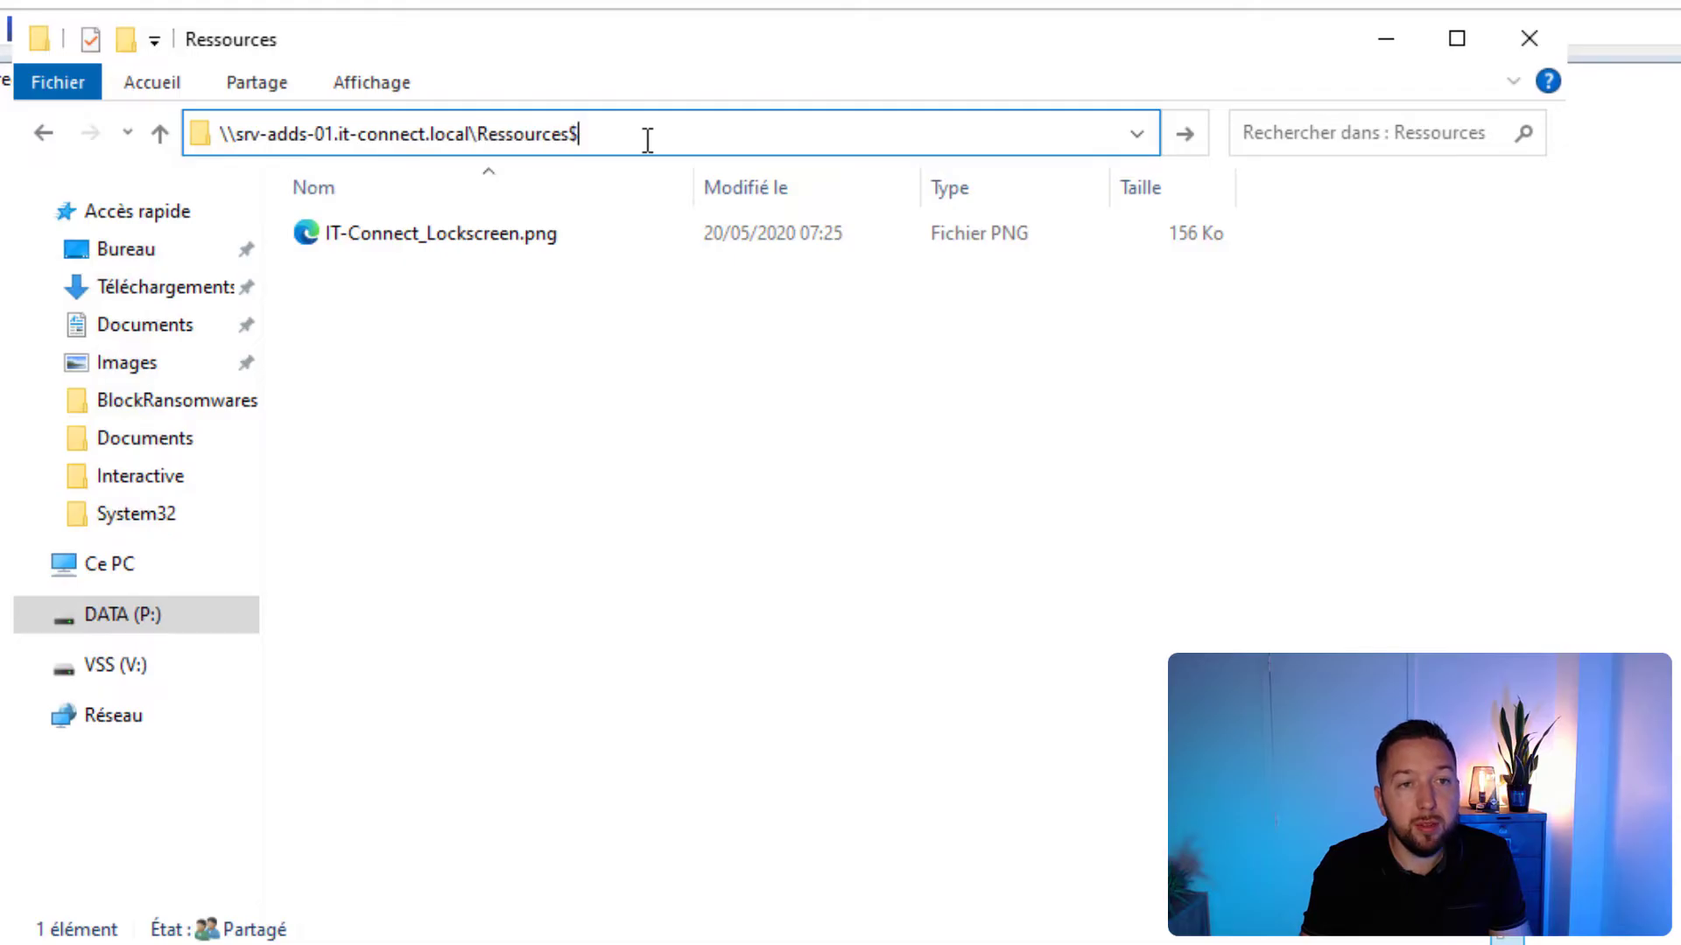
{"action": "key", "text": "Return"}
Extend the network path to the IT-Connect_Lockscreen.png file and select the full path for copying.
{"action": "left_click", "coordinate": [829, 132]}
{"action": "left_click", "coordinate": [837, 134]}
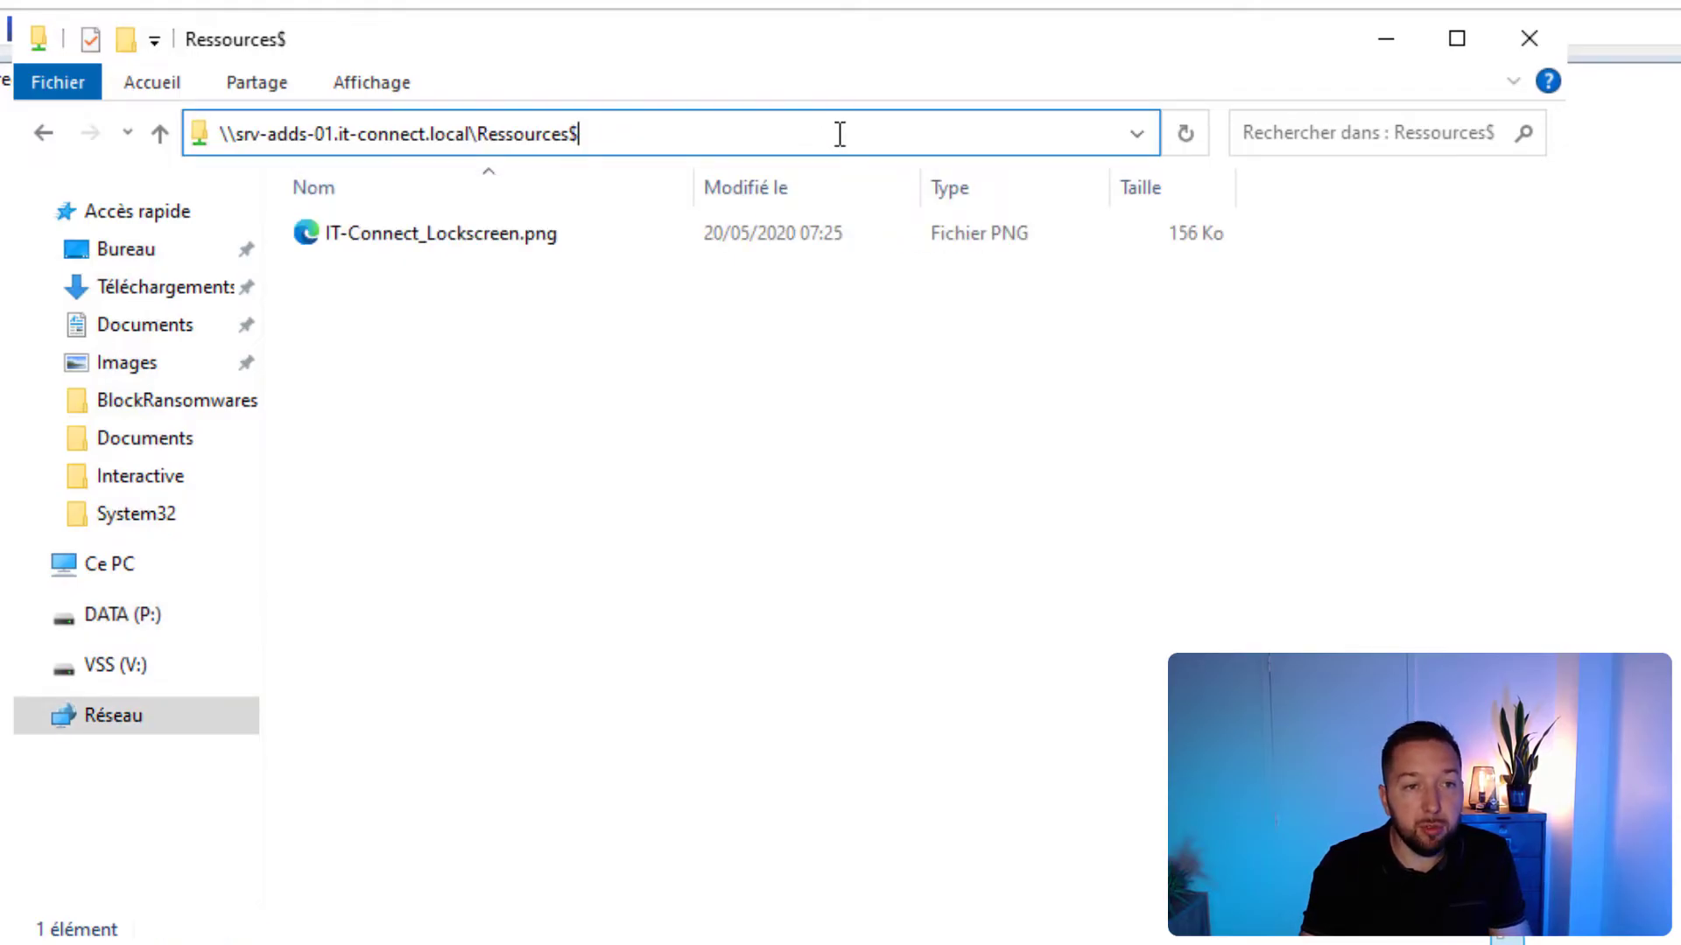
{"action": "type", "text": "\\IT-"}
{"action": "key", "text": "Down"}
{"action": "key", "text": "Return"}
{"action": "left_click_drag", "start_coordinate": [849, 137], "coordinate": [193, 127]}
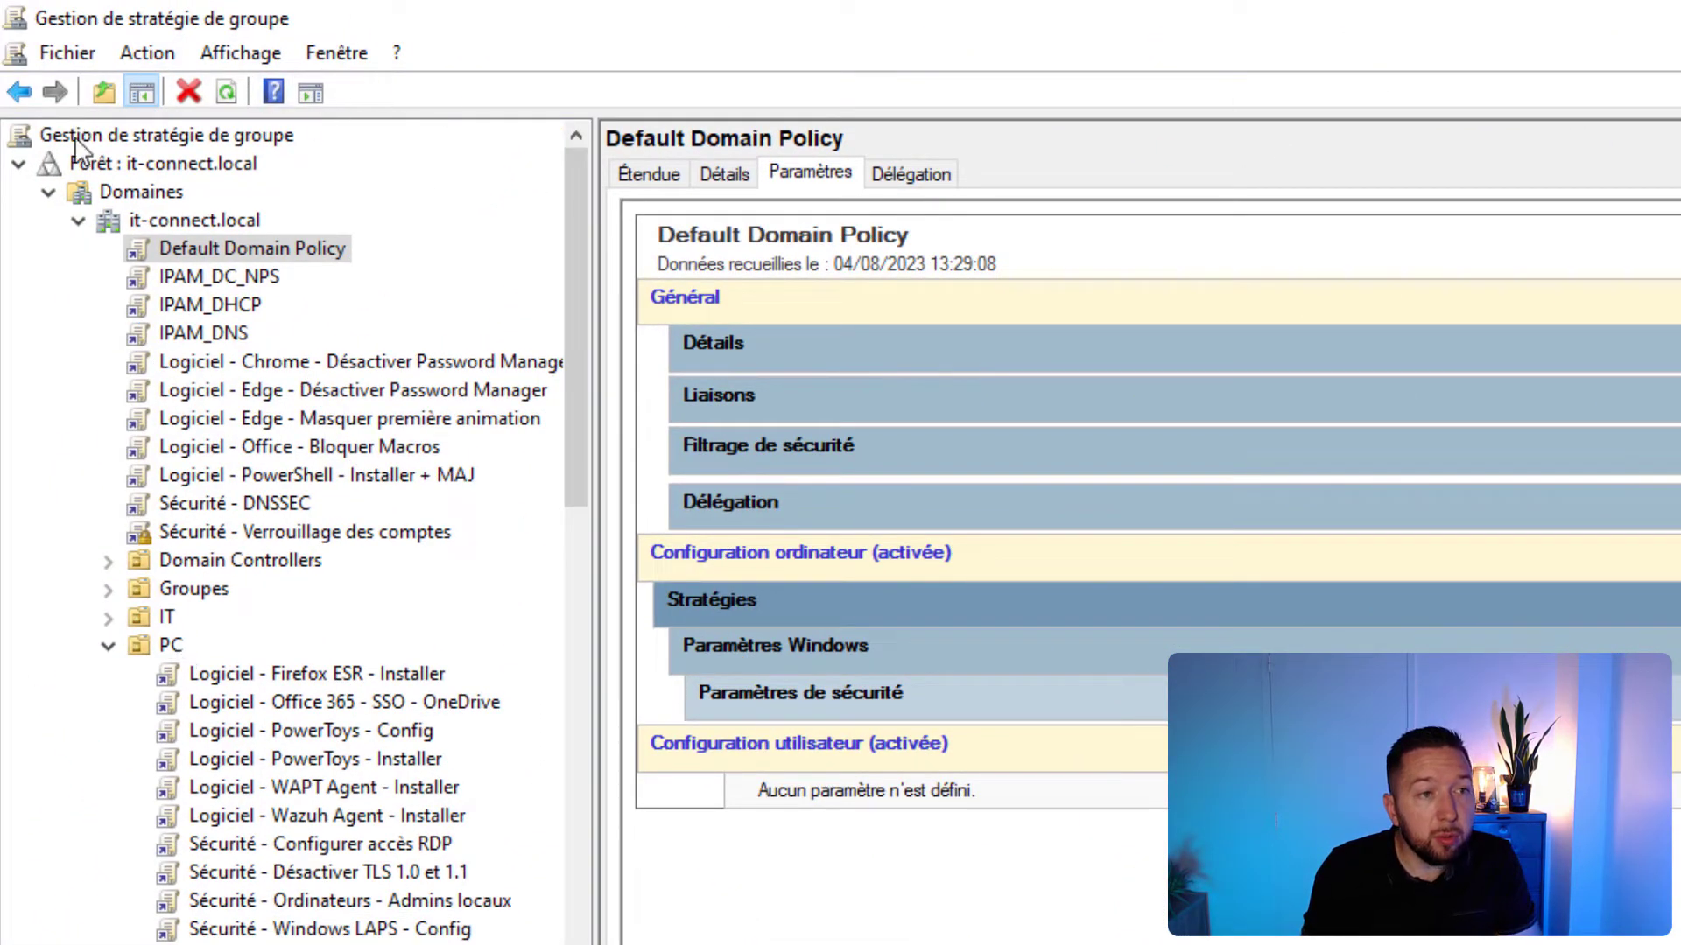
In Group Policy Management, create a GPO named "Système - Ecran de verrouillage" linked to the PC organizational unit.
{"action": "left_click", "coordinate": [175, 649]}
{"action": "right_click", "coordinate": [181, 654]}
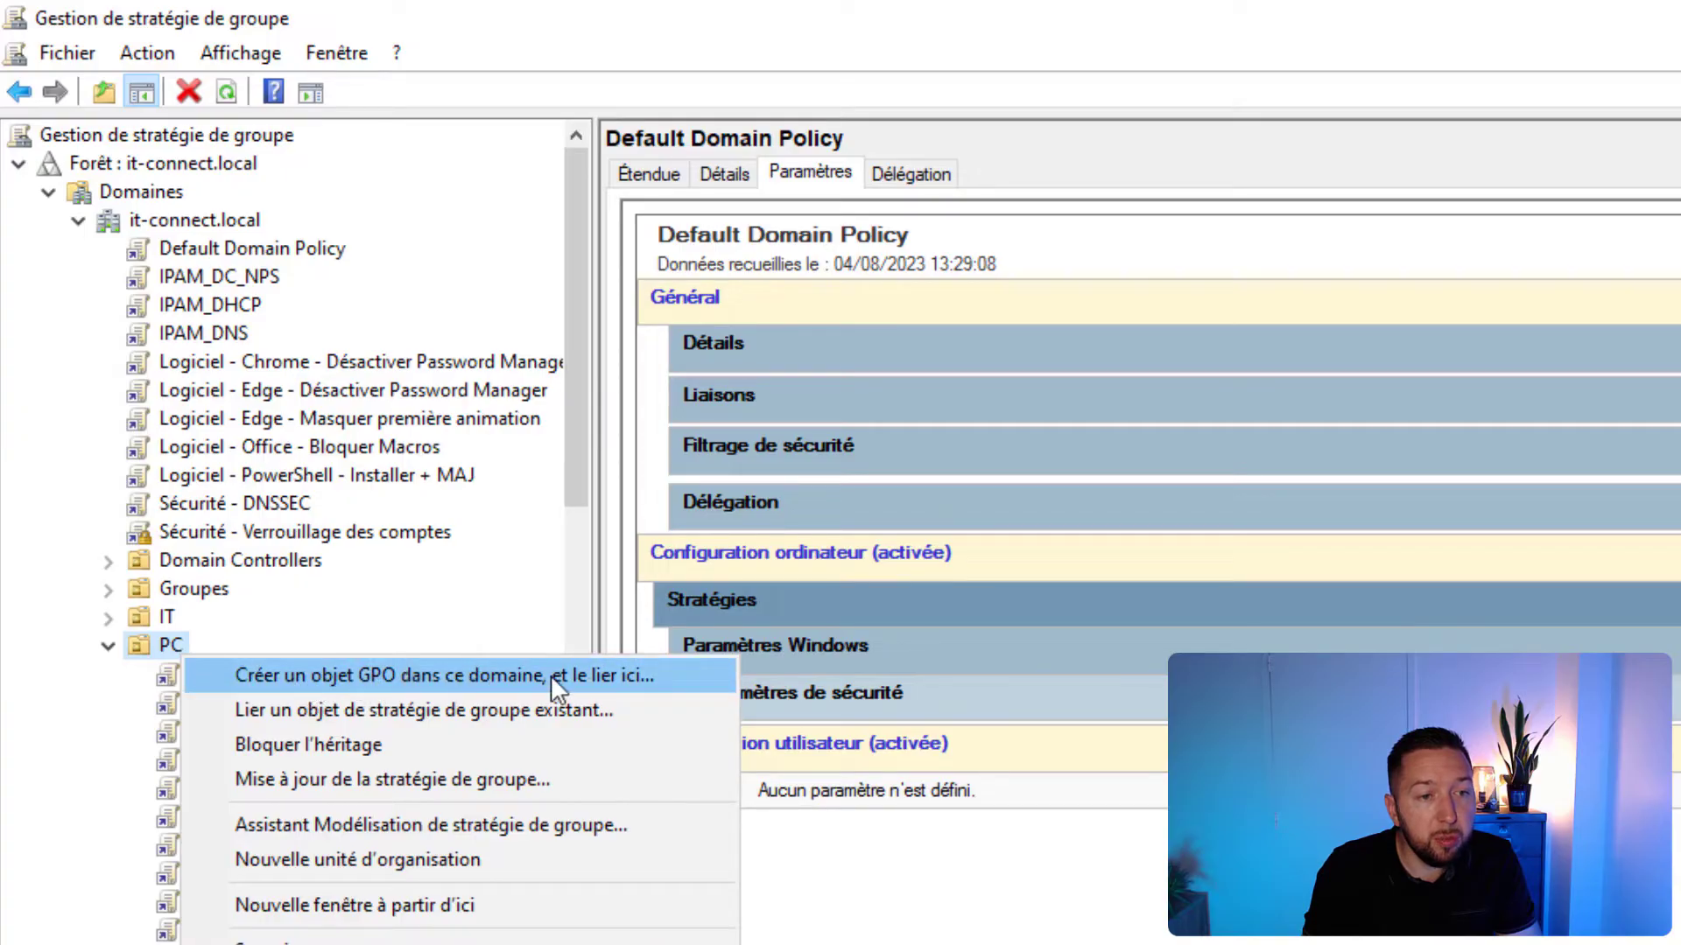
{"action": "left_click", "coordinate": [525, 673]}
{"action": "left_click_drag", "start_coordinate": [1362, 532], "coordinate": [492, 524]}
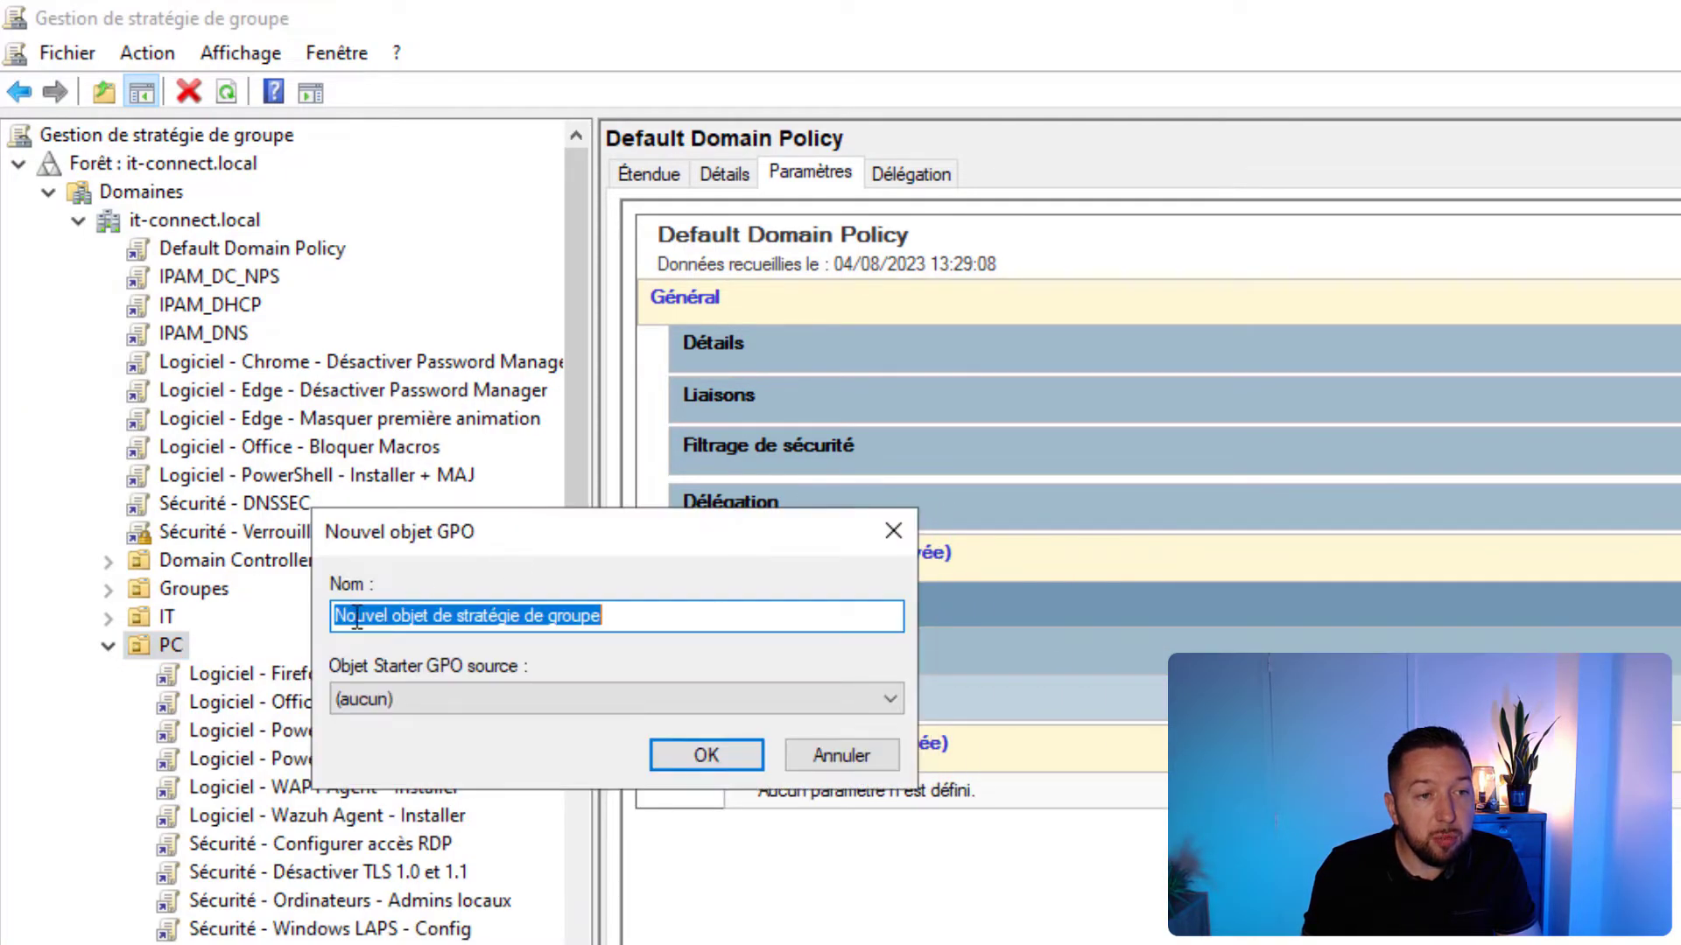
{"action": "type", "text": "Systèm"}
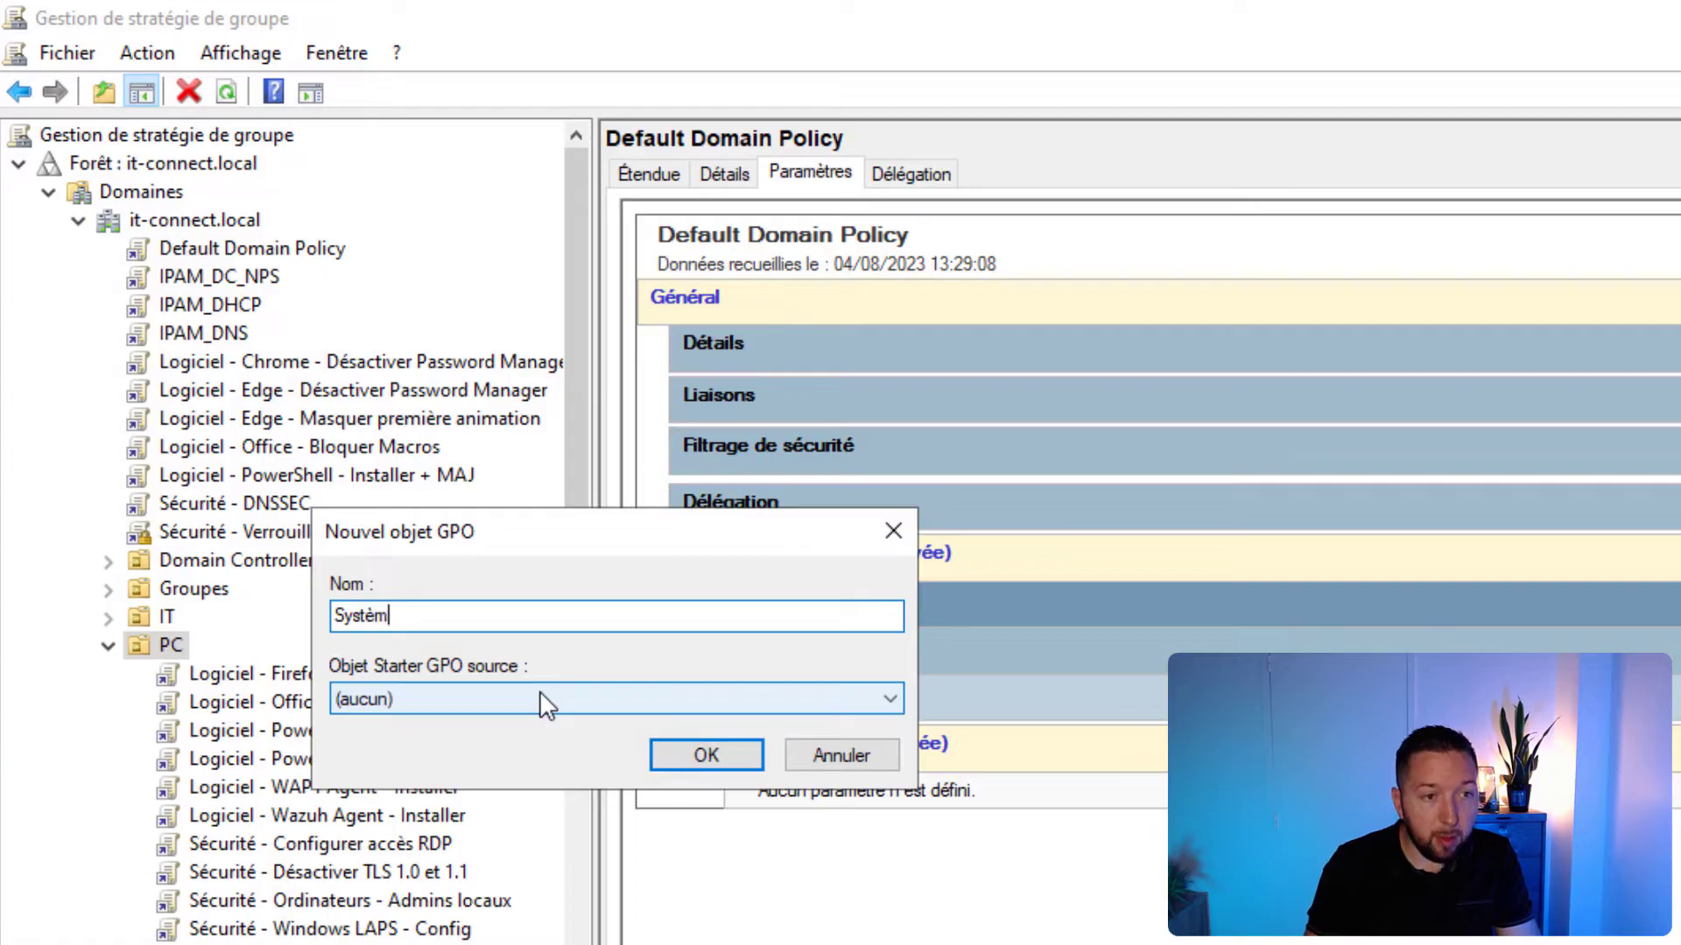
{"action": "type", "text": "e - Ecran de verrouillage"}
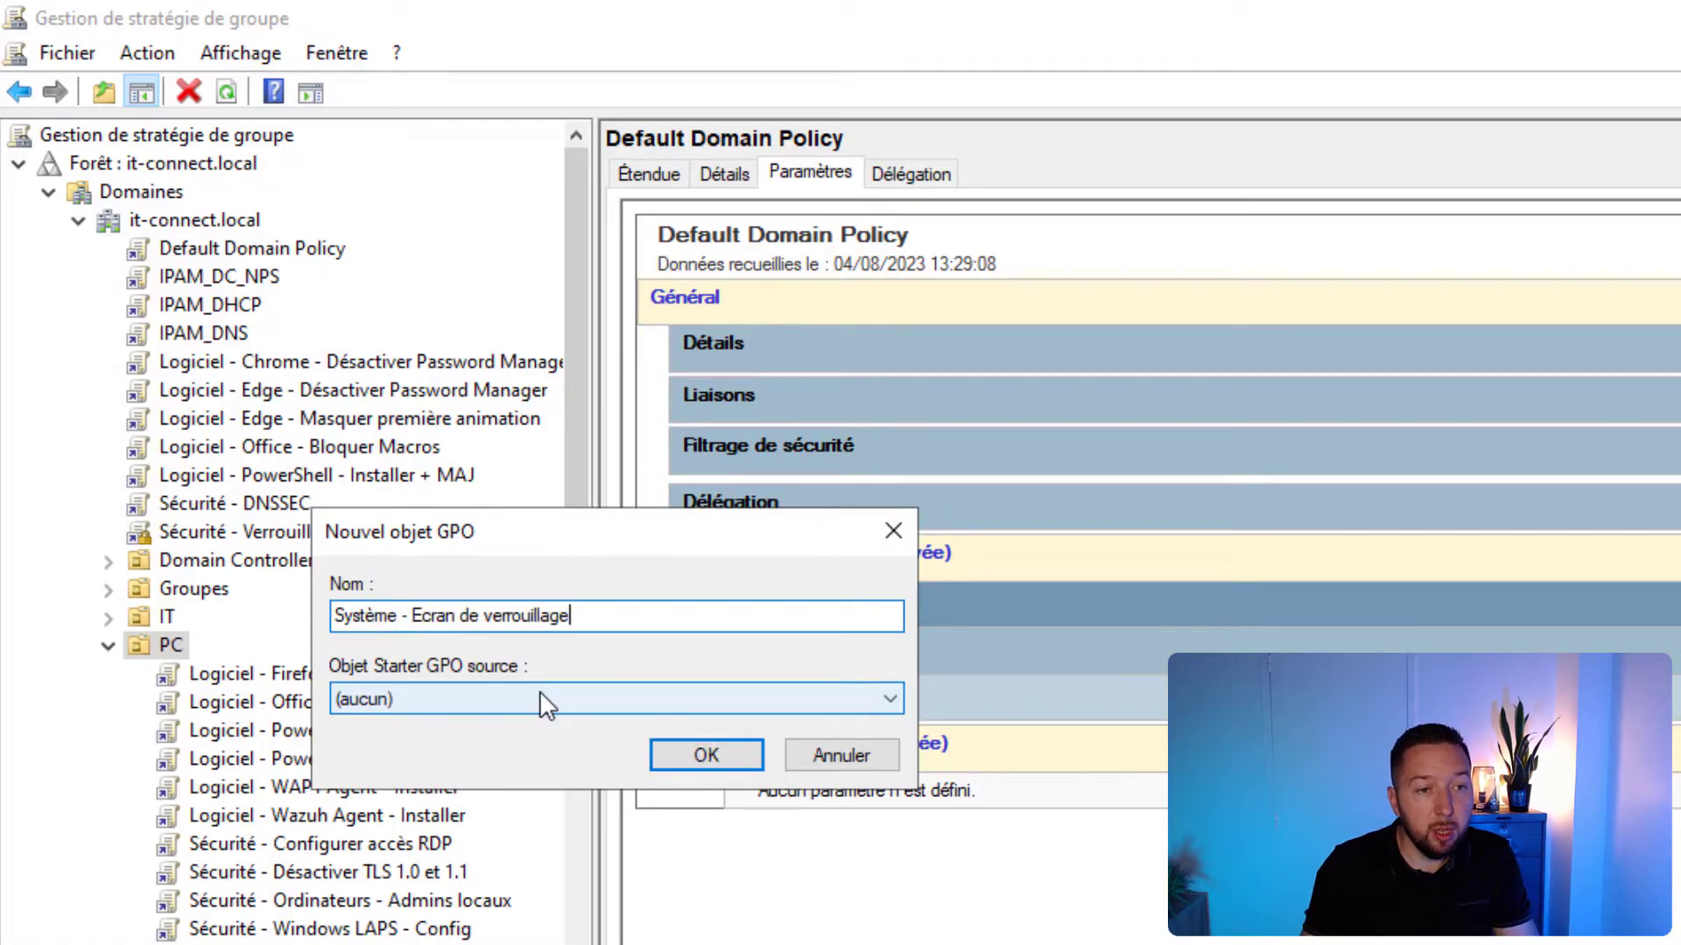
{"action": "left_click", "coordinate": [658, 750]}
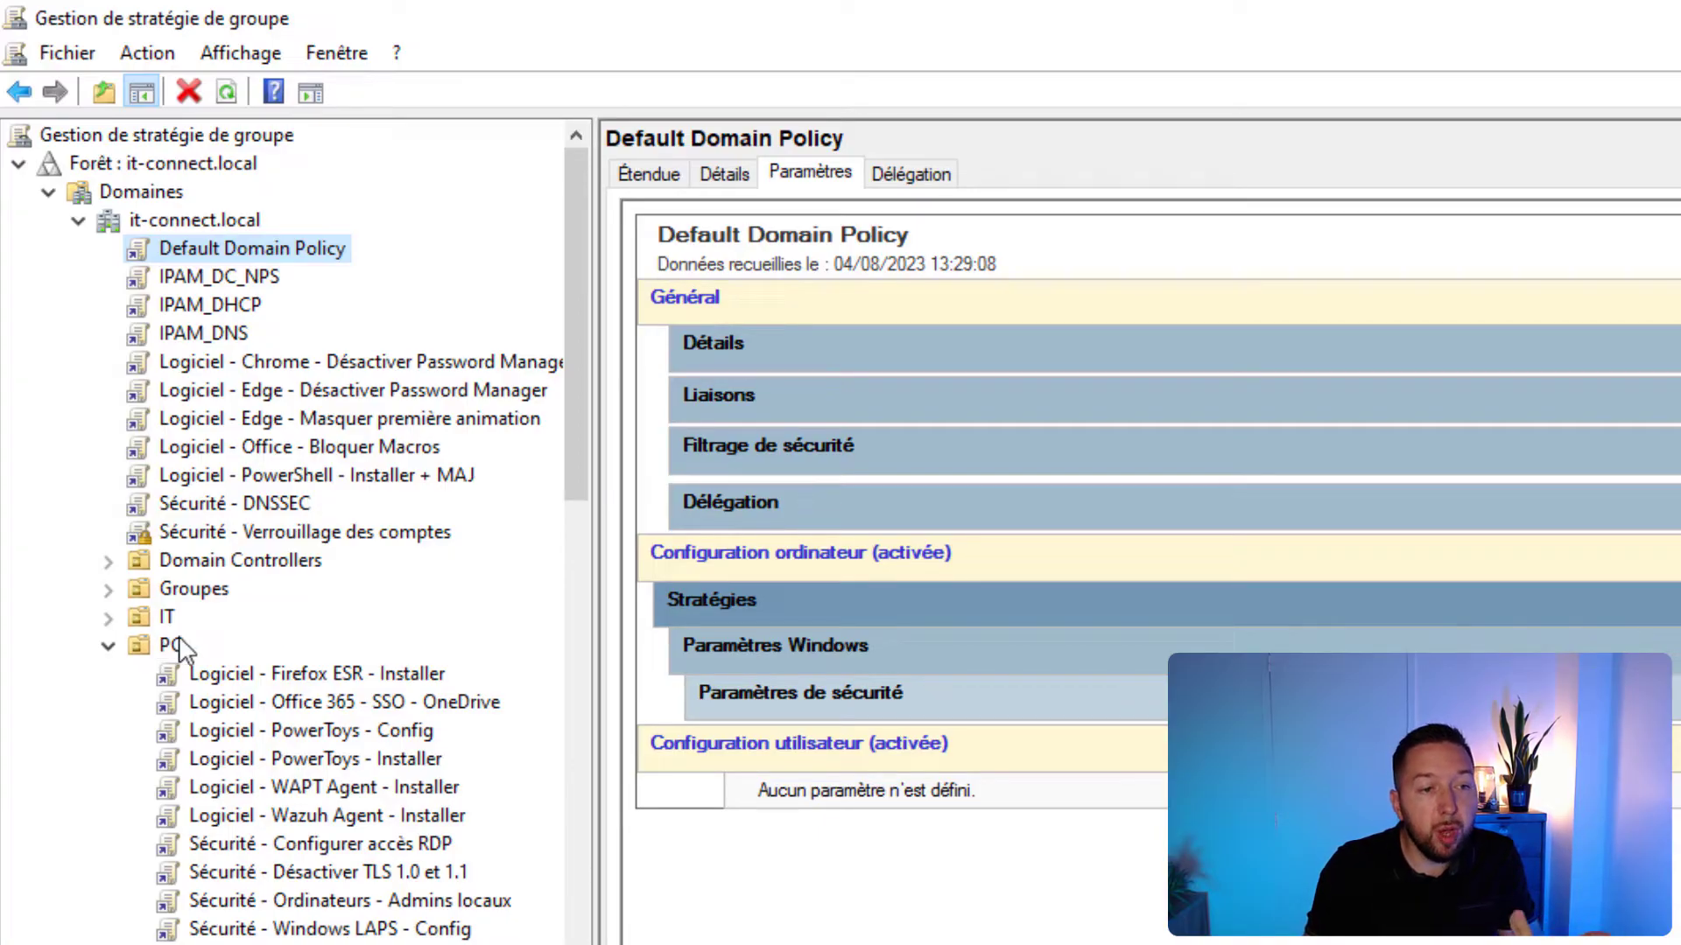
Open the "Système - Ecran de verrouillage" GPO for editing in a maximized editor window.
{"action": "left_click", "coordinate": [324, 944]}
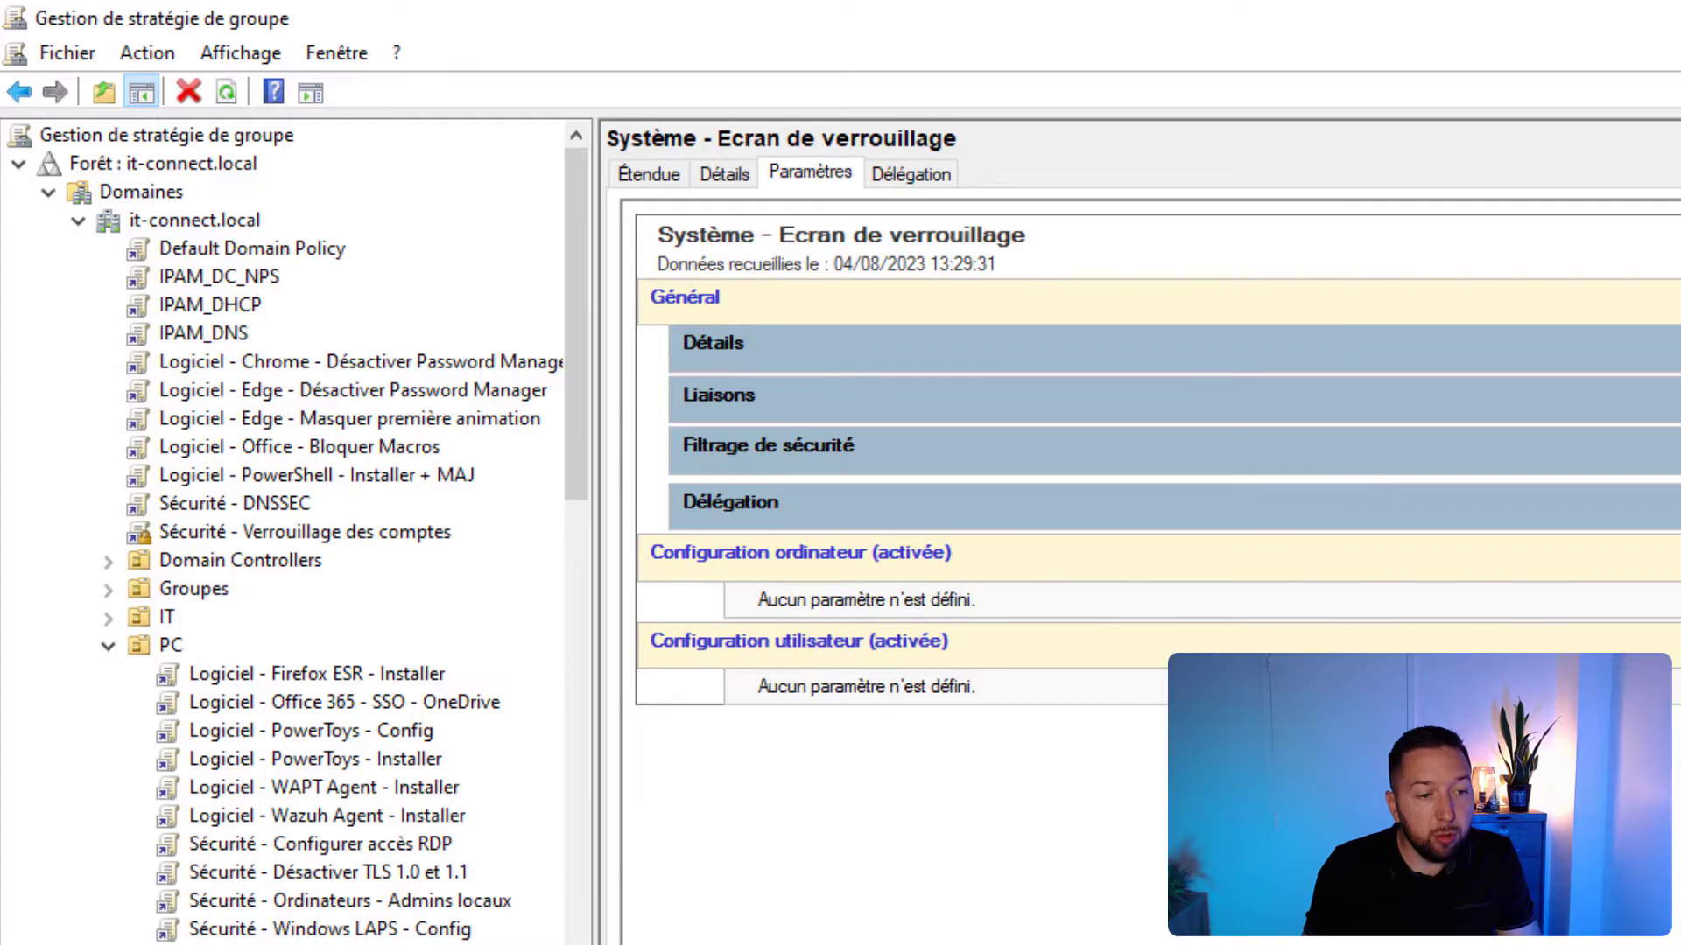
{"action": "right_click", "coordinate": [294, 944]}
{"action": "left_click", "coordinate": [391, 708]}
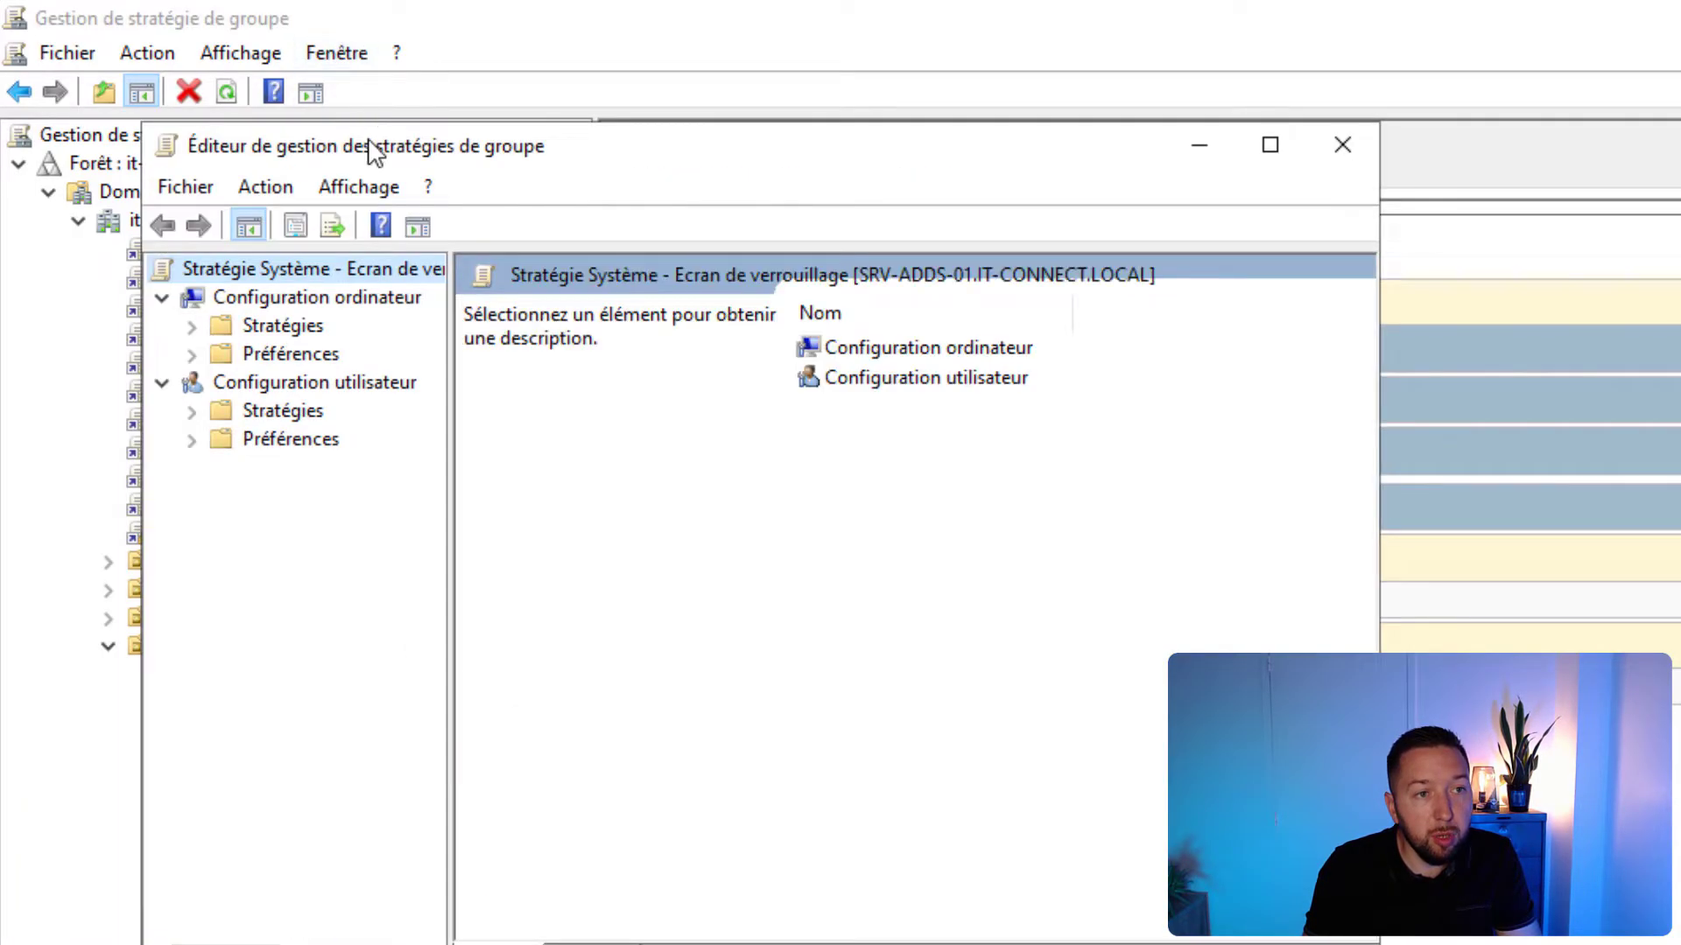
{"action": "double_click", "coordinate": [369, 144]}
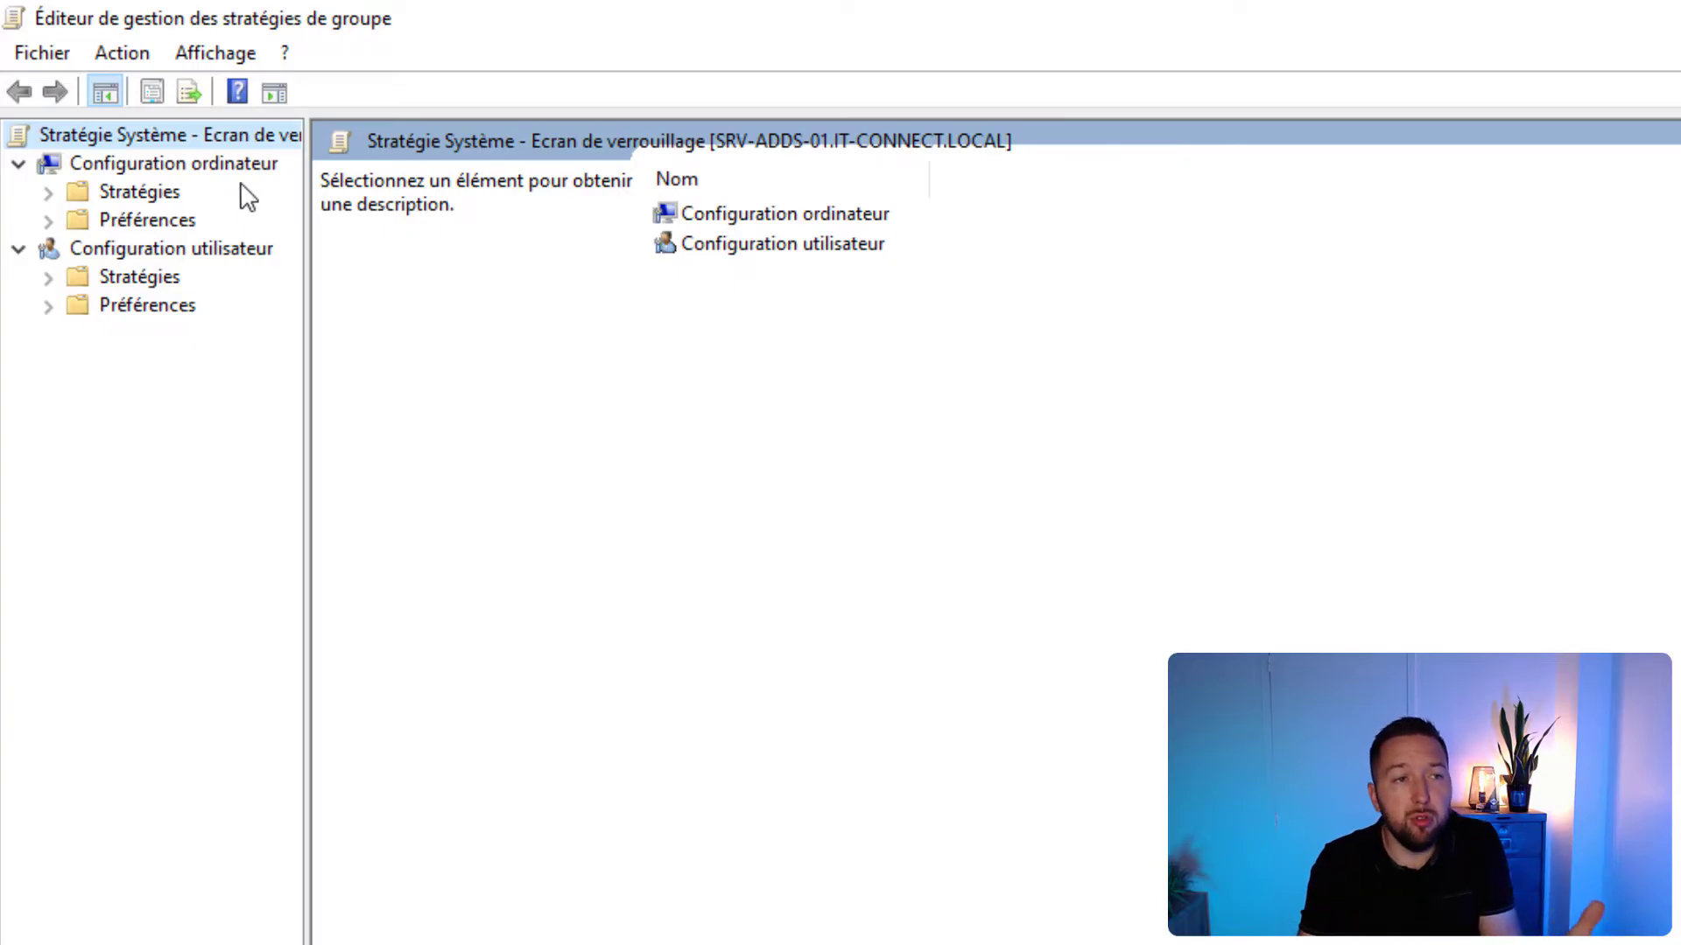
Start a new file item in the computer configuration's Windows settings preferences.
{"action": "left_click", "coordinate": [49, 221]}
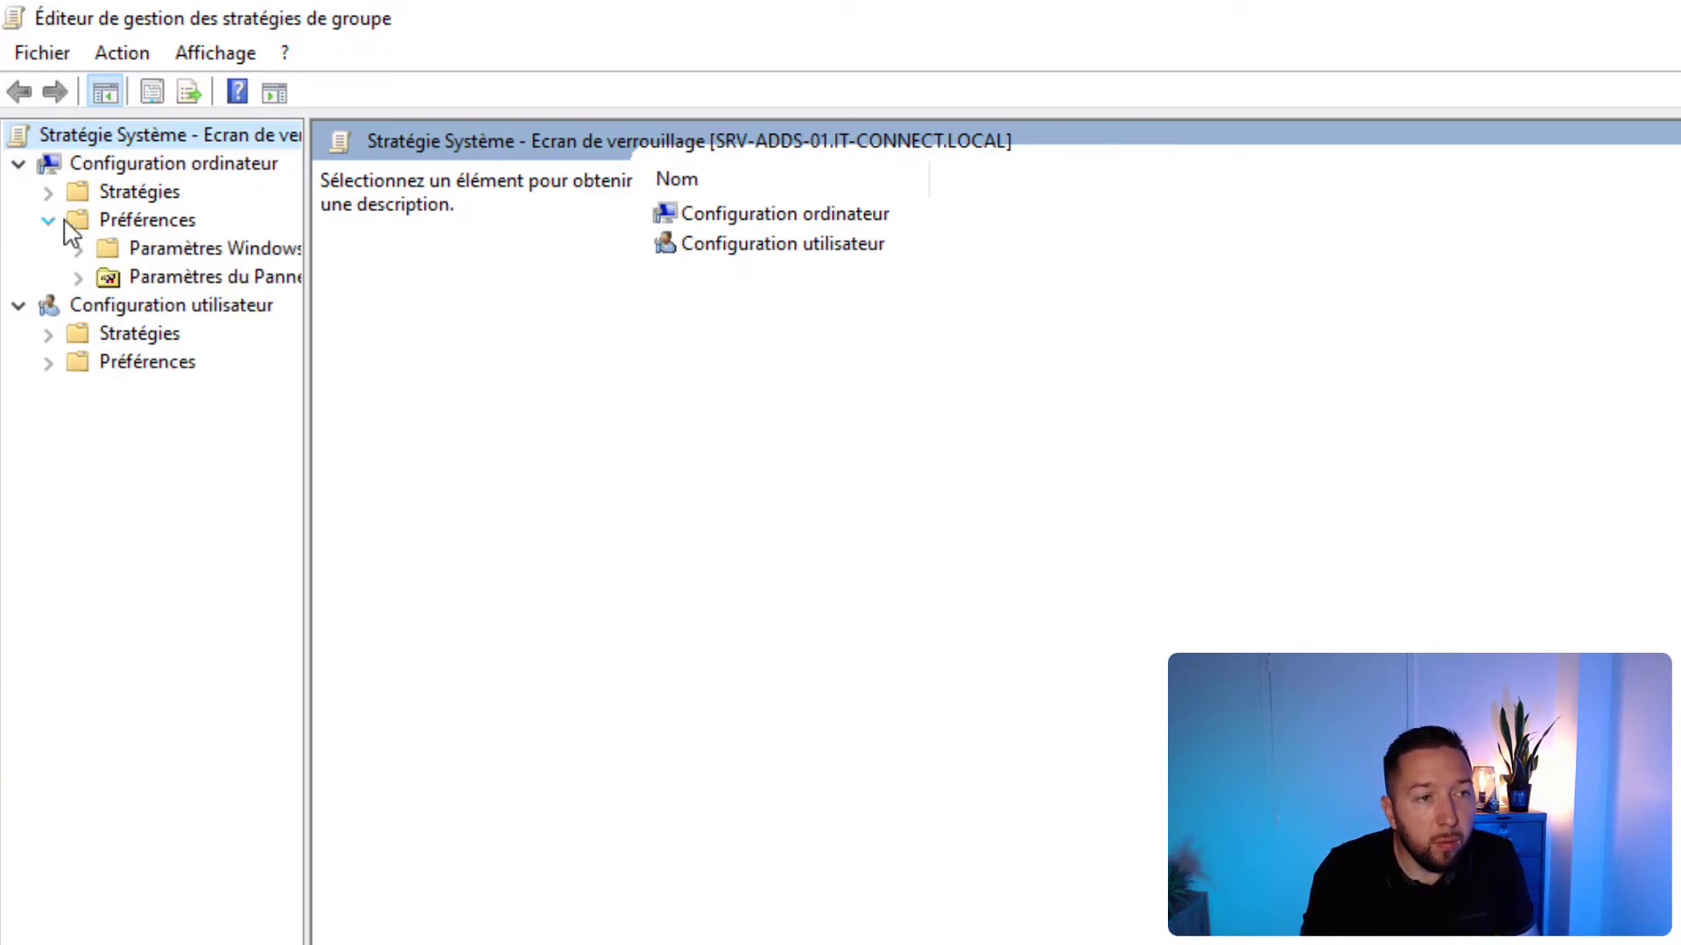
{"action": "left_click", "coordinate": [80, 249]}
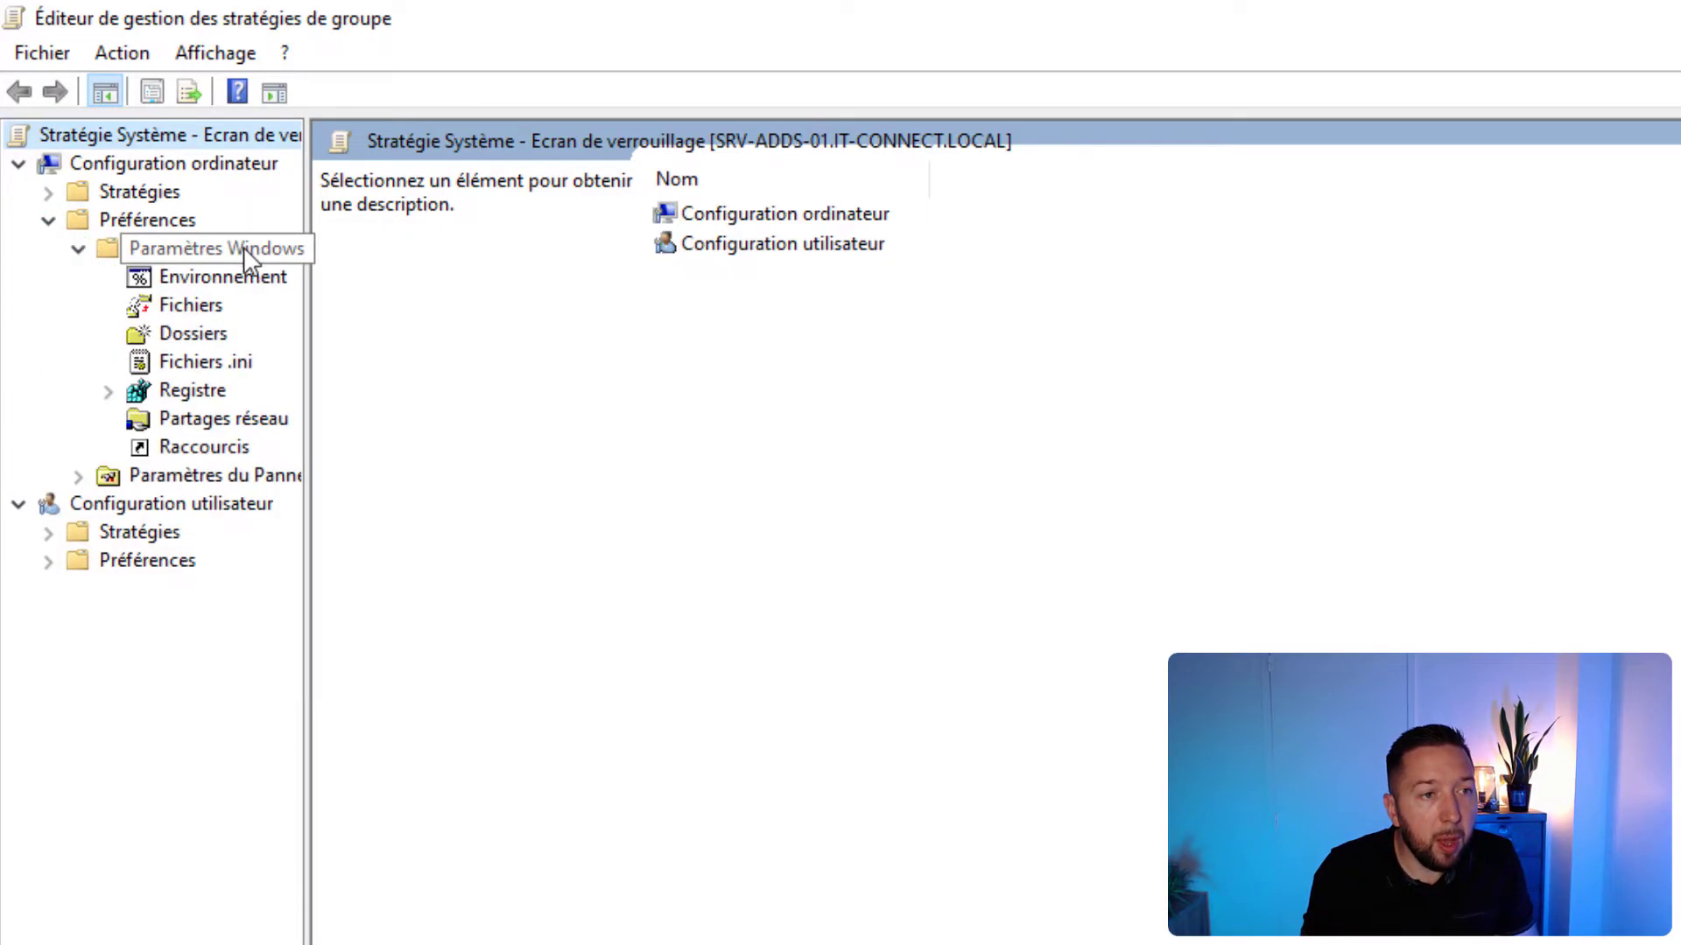
{"action": "left_click", "coordinate": [189, 307]}
{"action": "right_click", "coordinate": [732, 312]}
{"action": "mouse_move", "coordinate": [776, 330]}
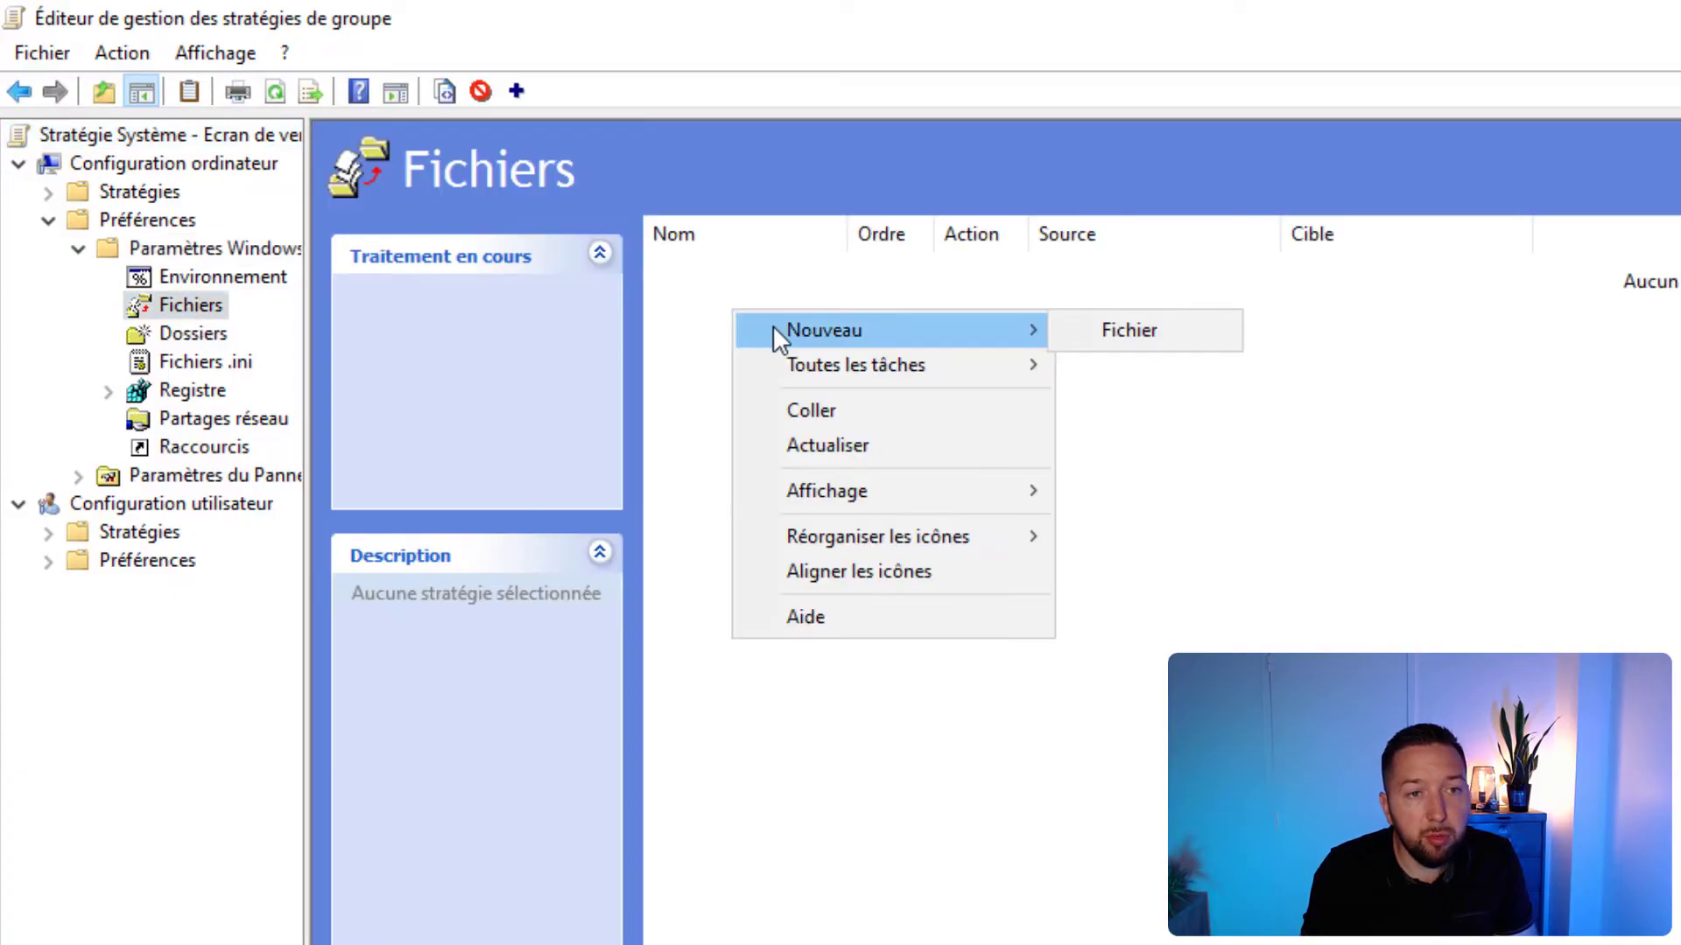
{"action": "left_click", "coordinate": [1085, 329]}
{"action": "left_click_drag", "start_coordinate": [1380, 327], "coordinate": [848, 318]}
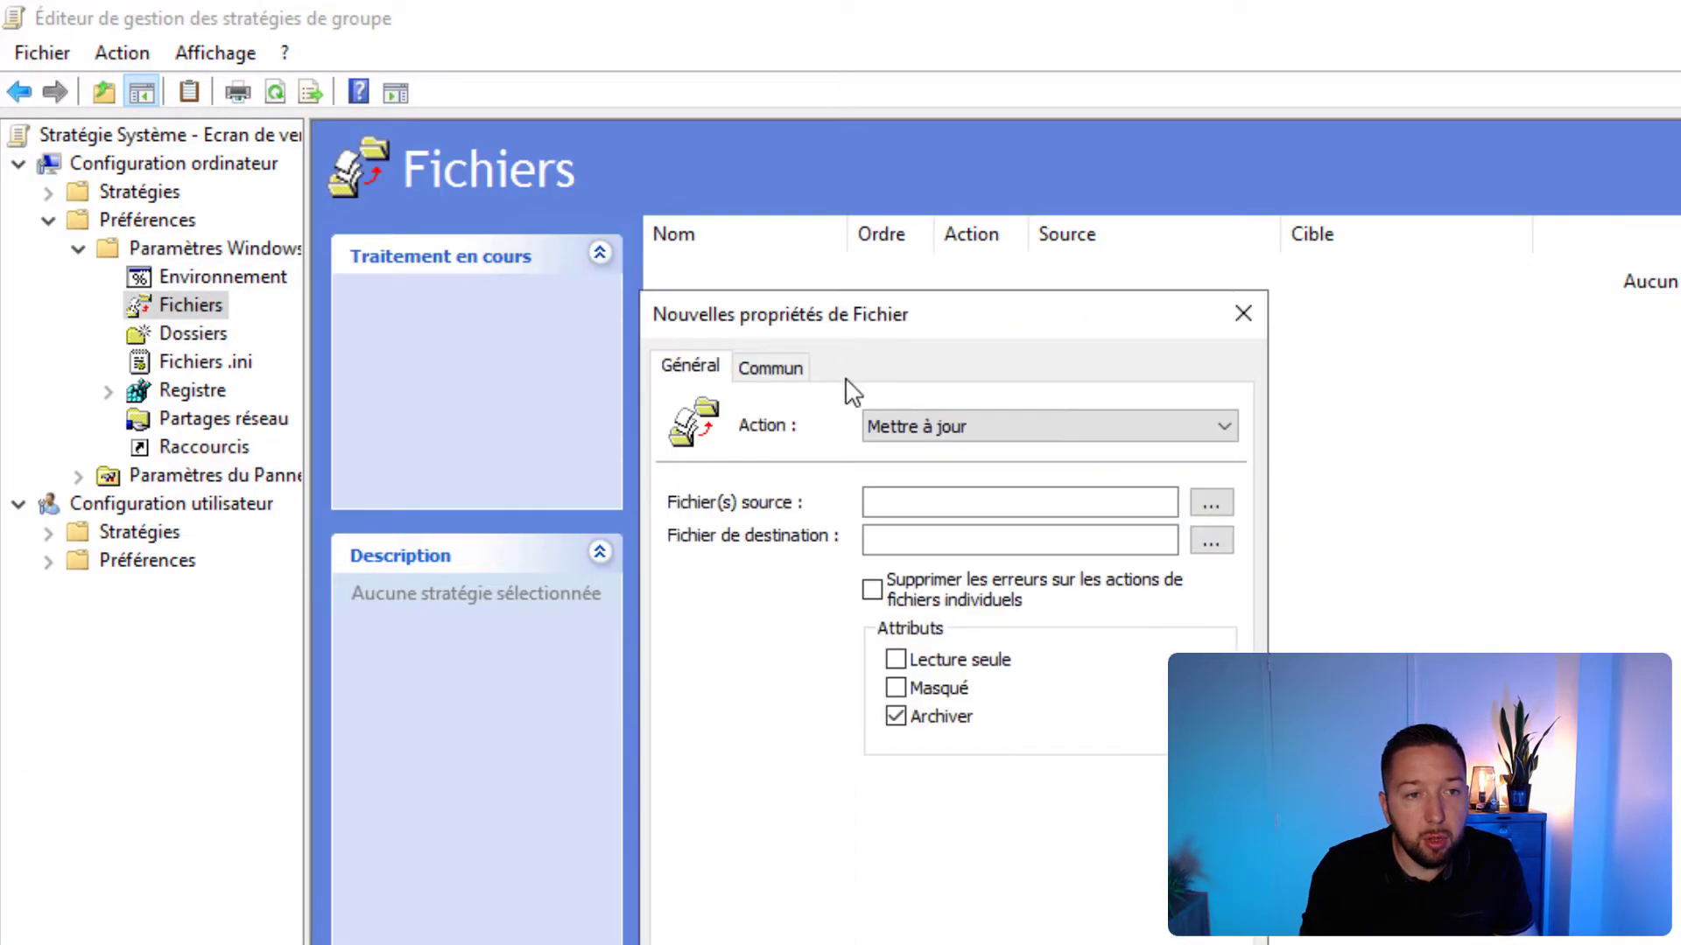
Set the source file to \\srv-adds-01.it-connect.local\Ressources$\IT-Connect_Lockscreen.png.
{"action": "left_click", "coordinate": [890, 503]}
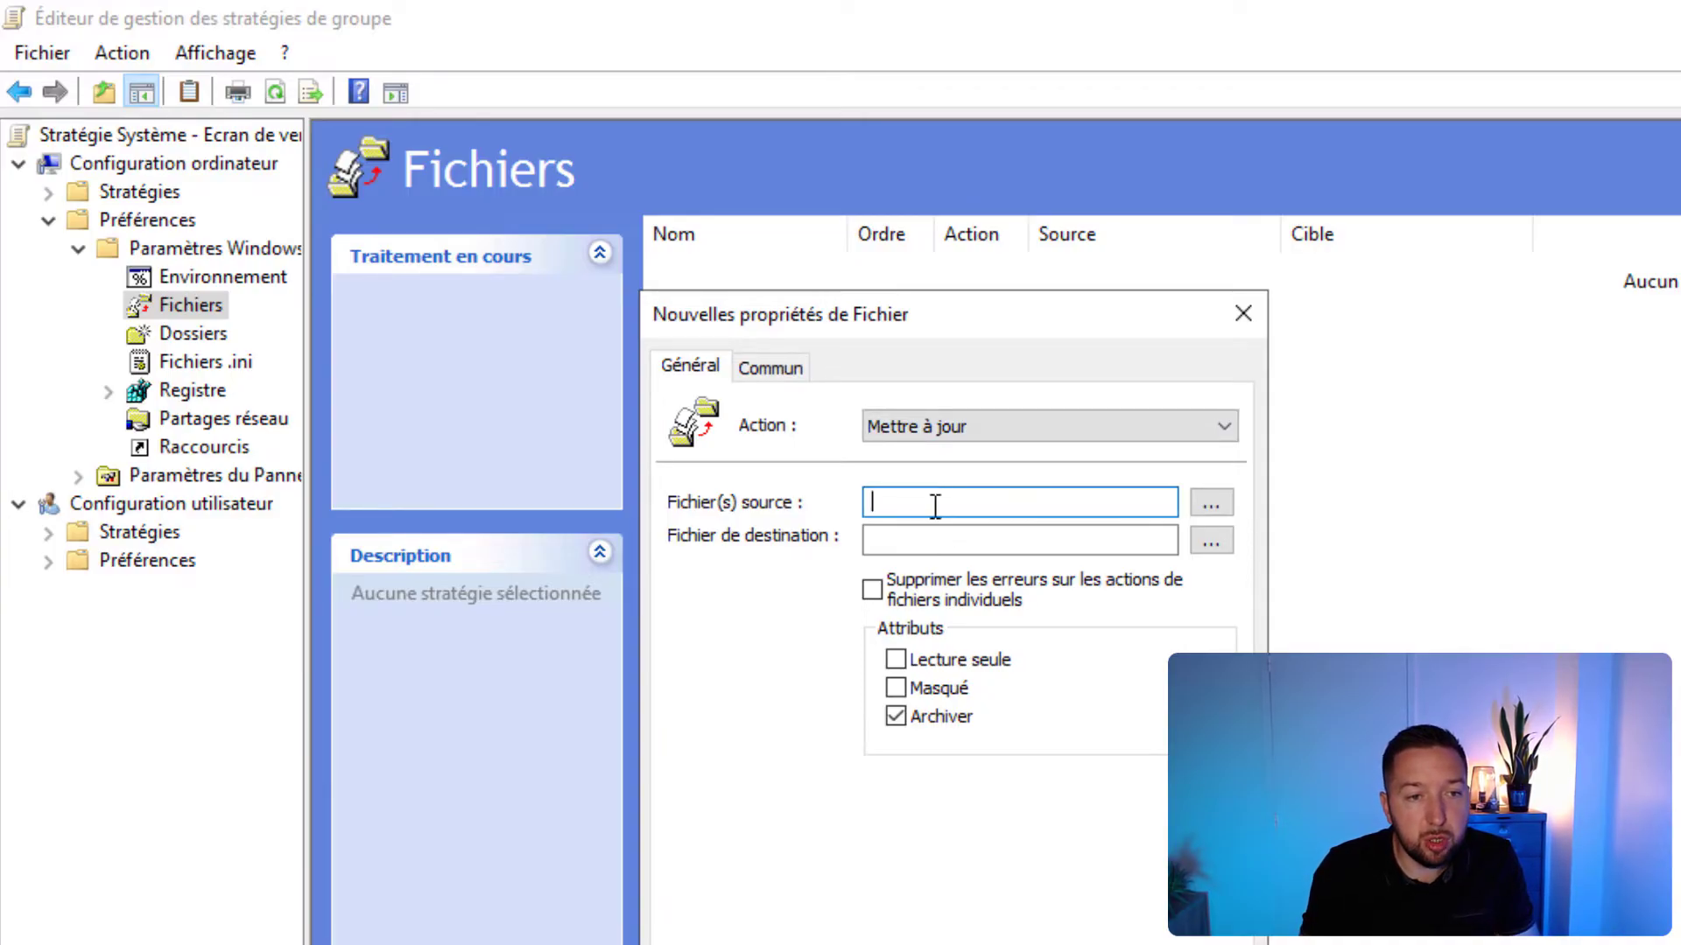
{"action": "type", "text": "ssources$\\IT-Connect_Lockscreen.png"}
{"action": "left_click_drag", "start_coordinate": [1145, 501], "coordinate": [891, 515]}
{"action": "left_click", "coordinate": [875, 503]}
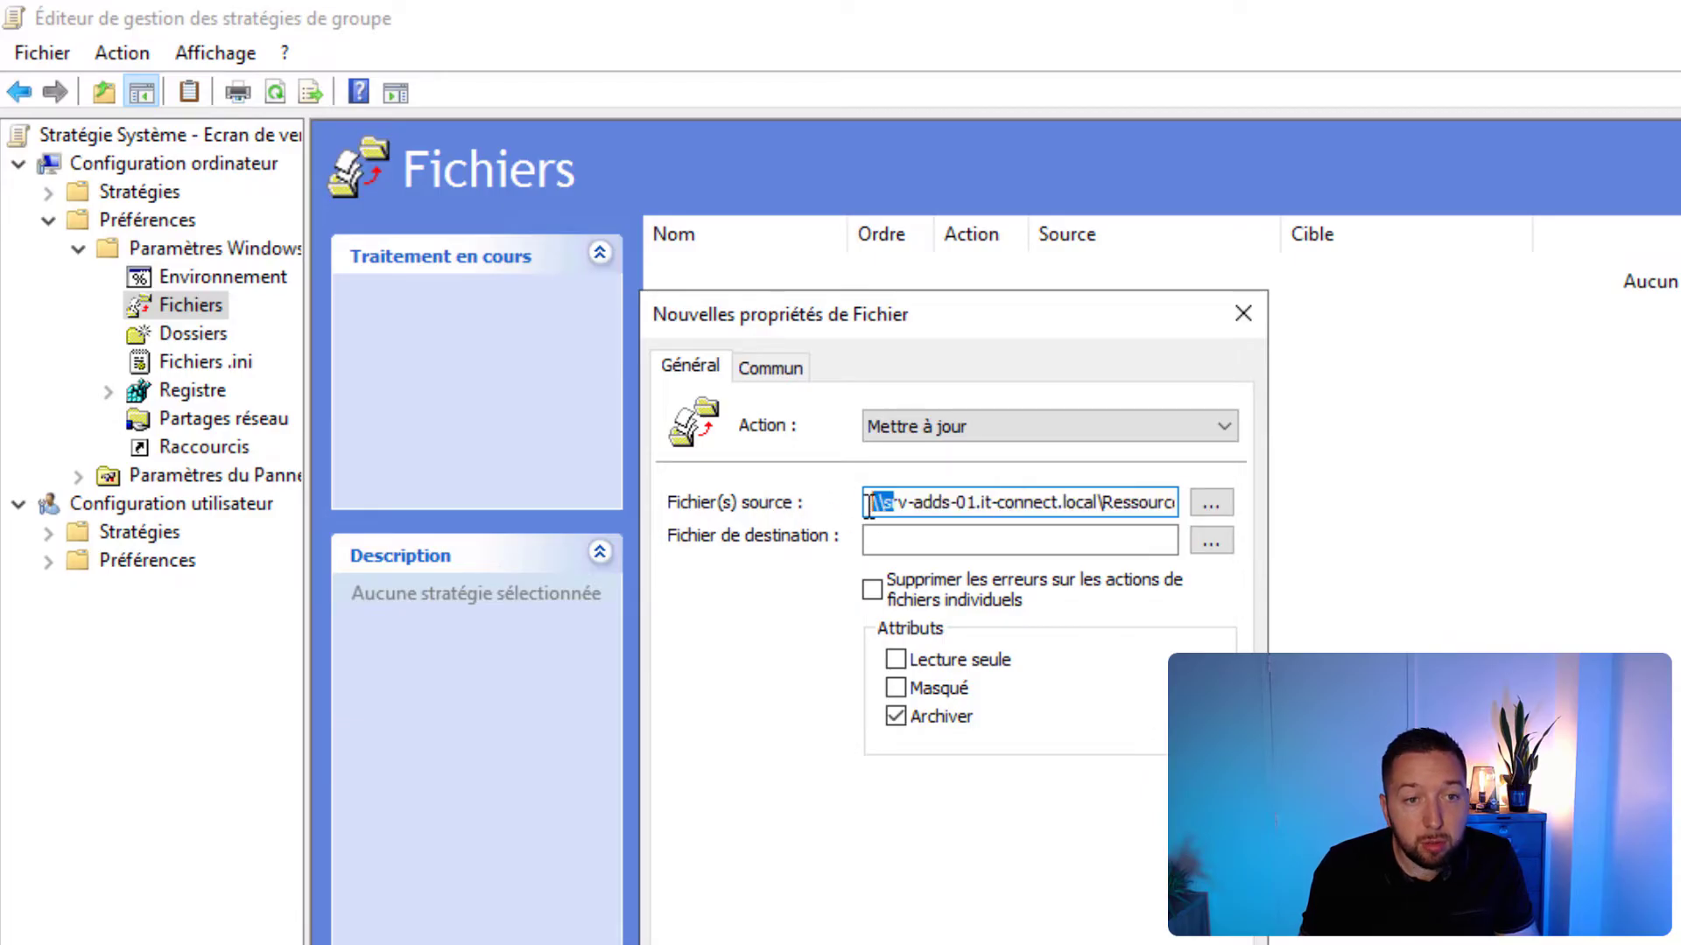
{"action": "left_click", "coordinate": [935, 506]}
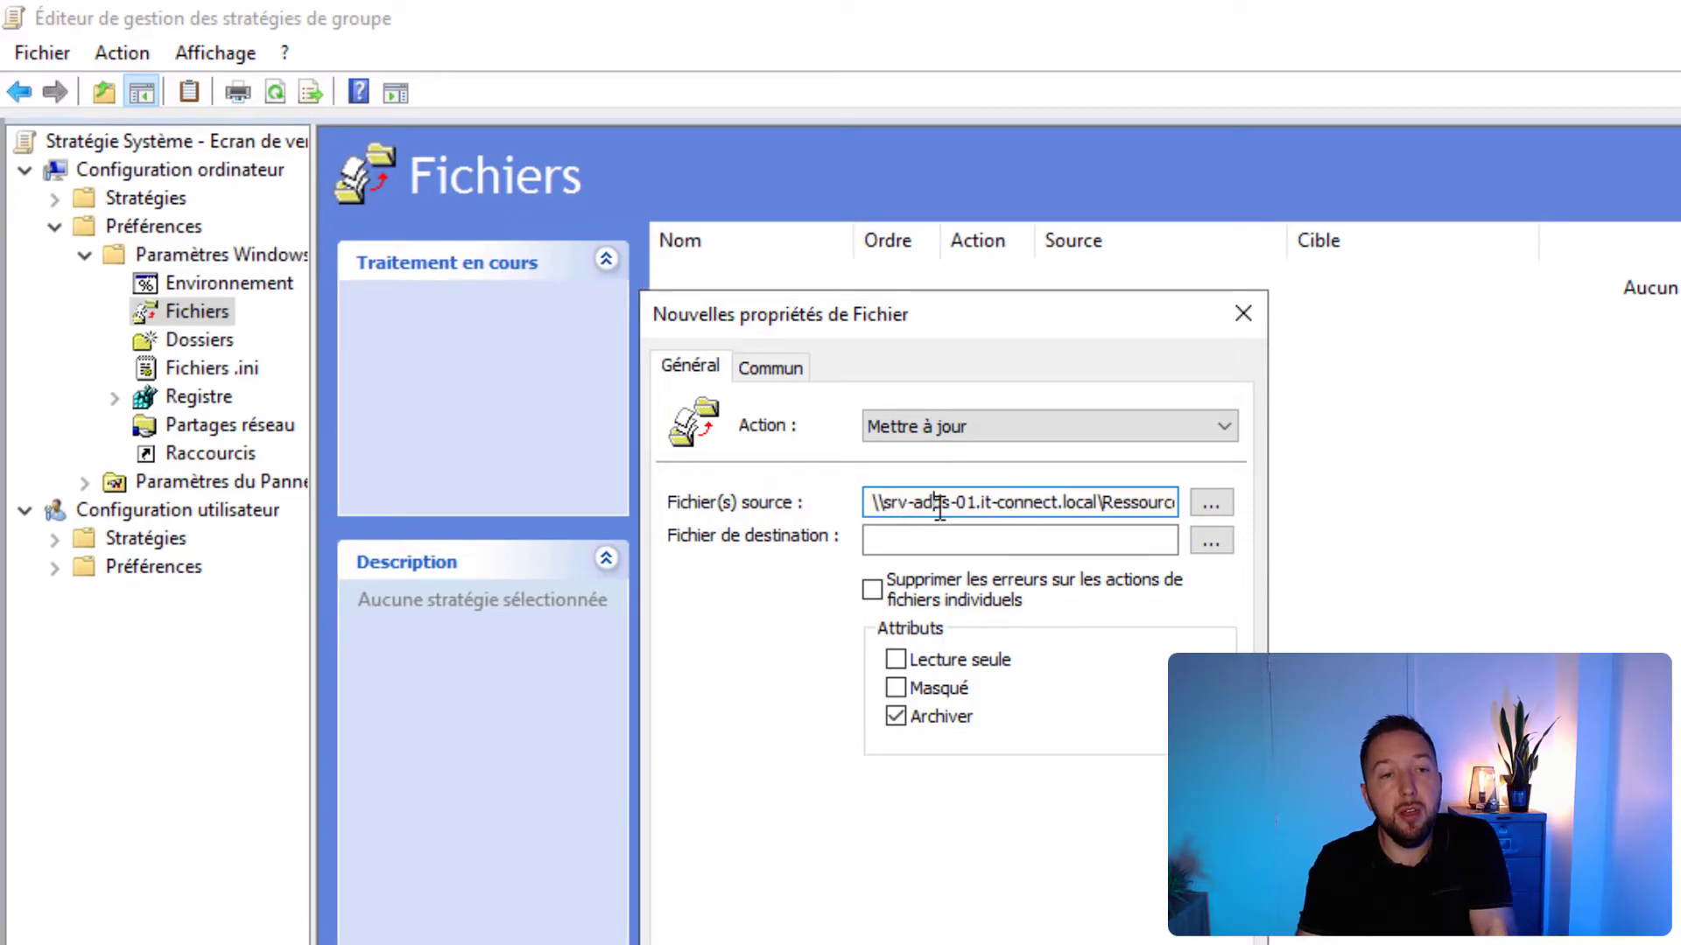
Switch to File Explorer and check the IT-Connect_Lockscreen.png image in the Ressources$ share.
{"action": "left_click", "coordinate": [928, 943]}
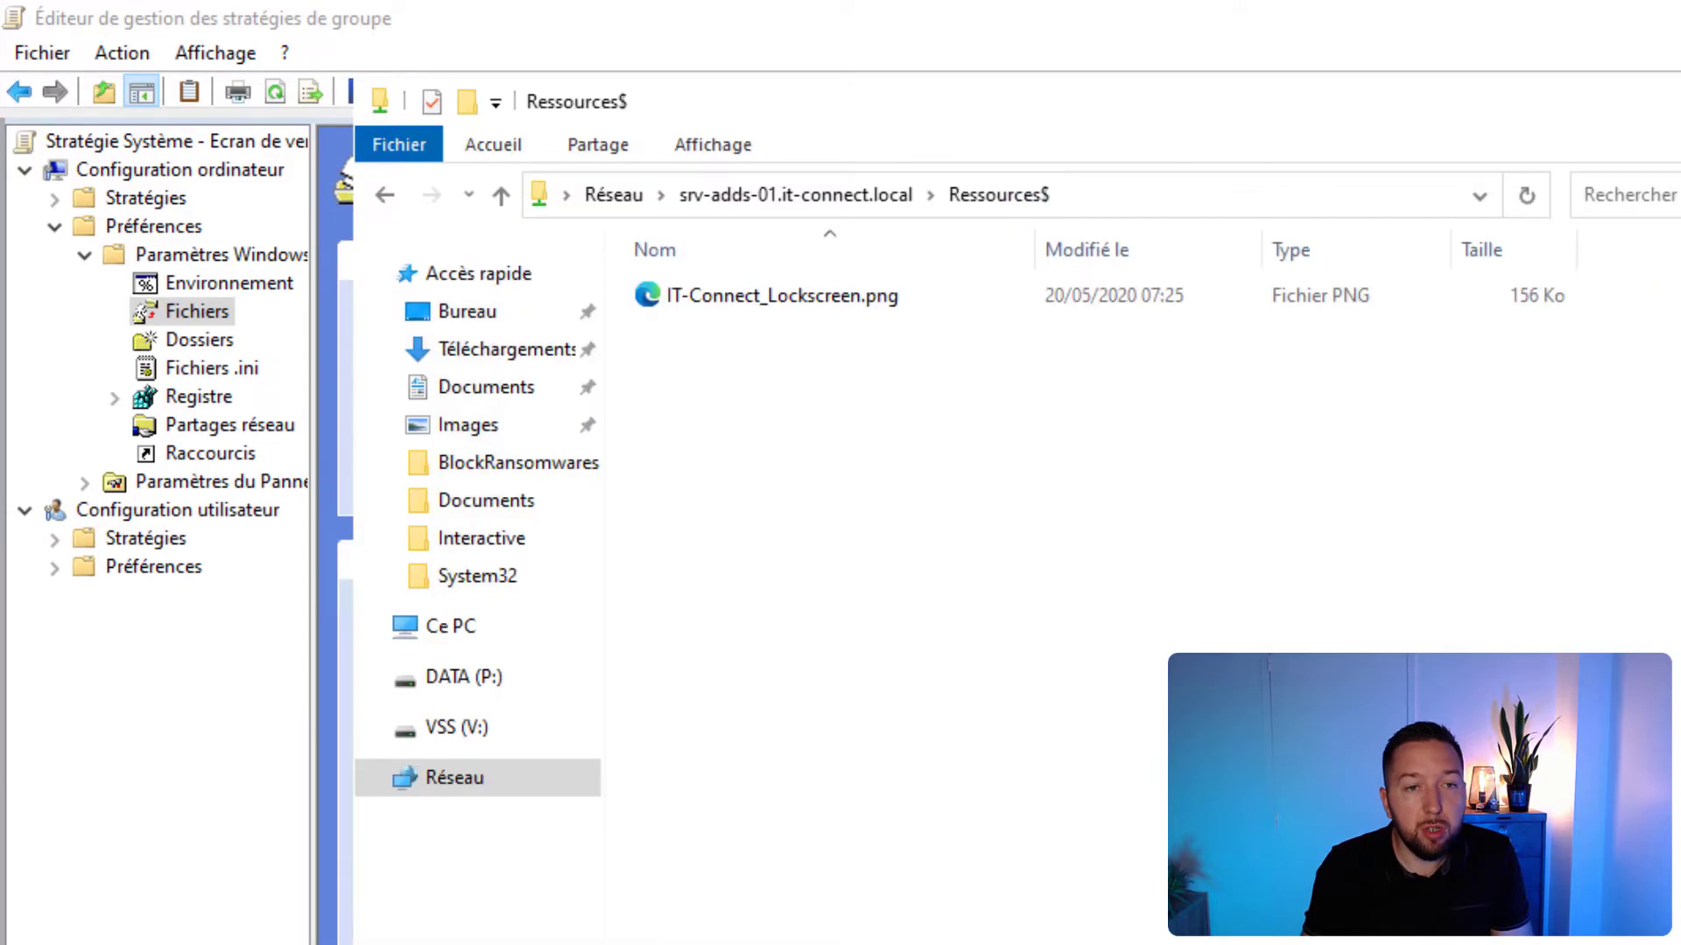
{"action": "left_click_drag", "start_coordinate": [921, 308], "coordinate": [780, 345]}
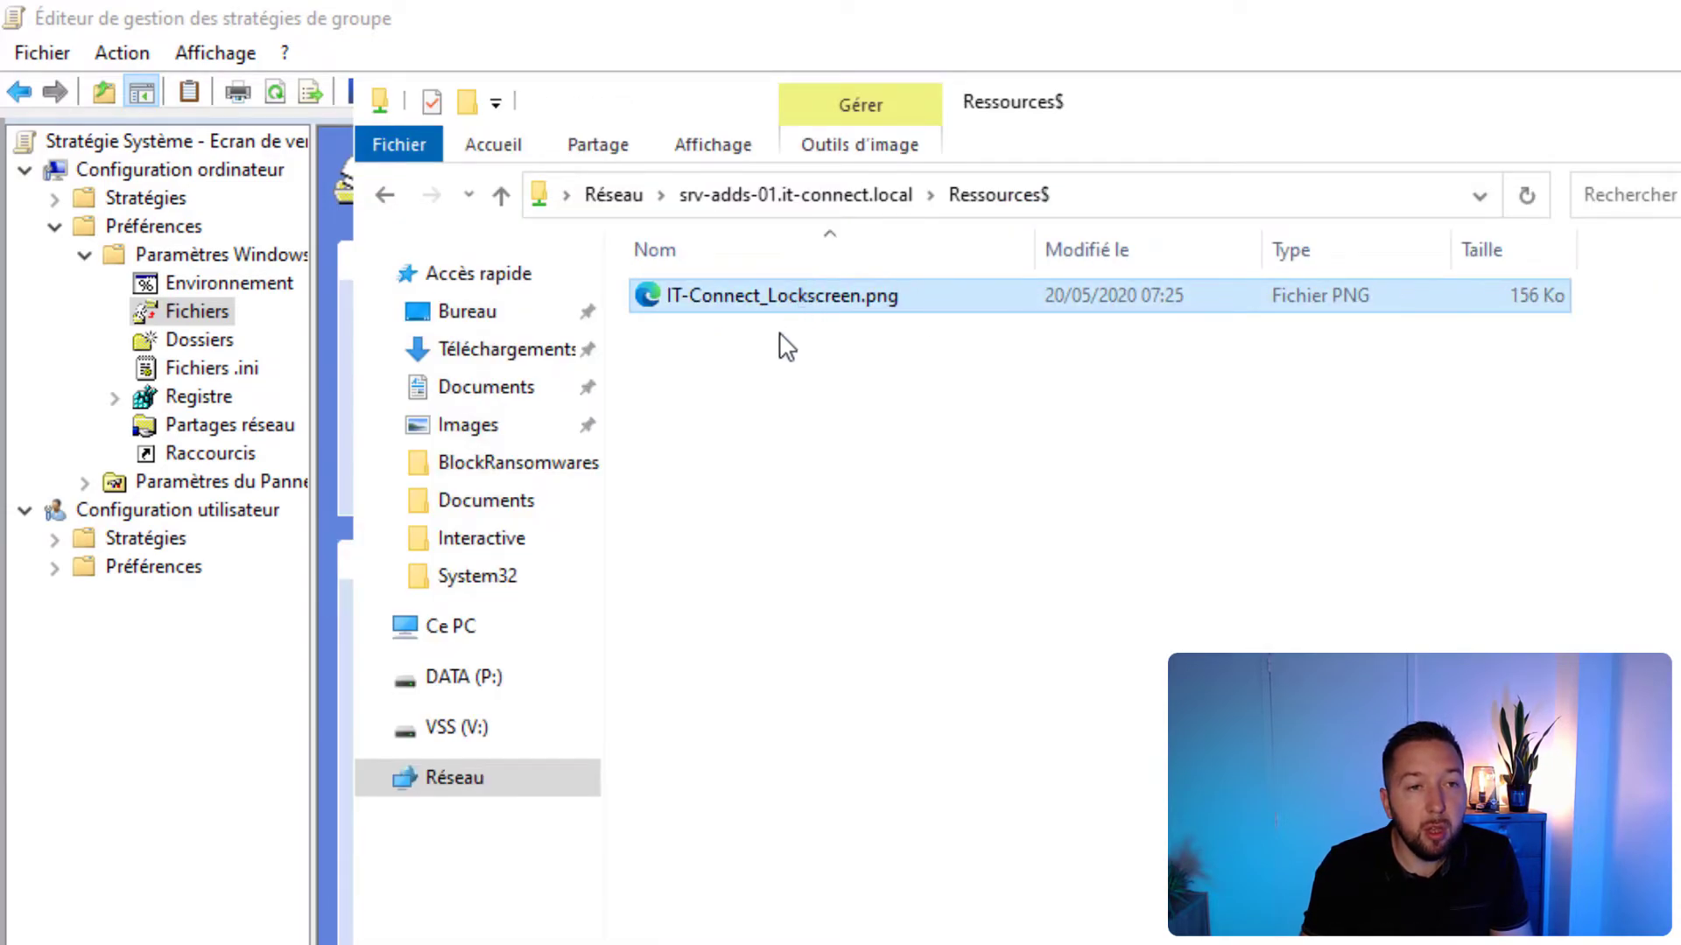
{"action": "double_click", "coordinate": [652, 300]}
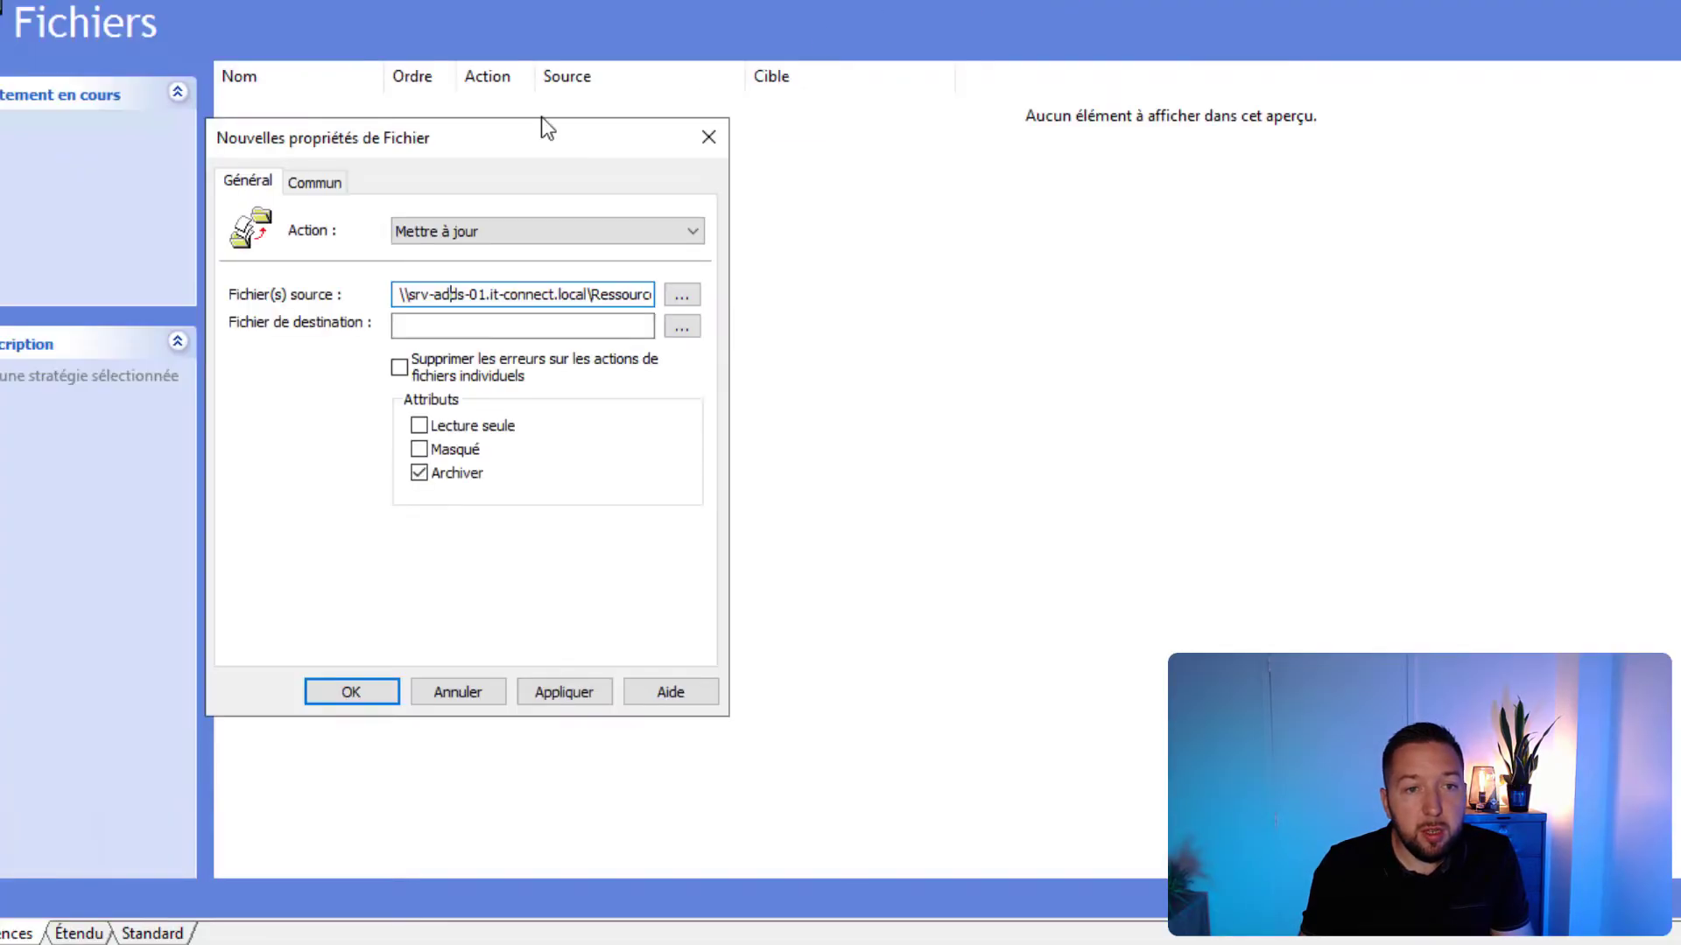
Set the file item's destination to C:\Windows\Web\Wallpaper\IT-Connect_Lockscreen.png and apply it.
{"action": "left_click", "coordinate": [496, 330]}
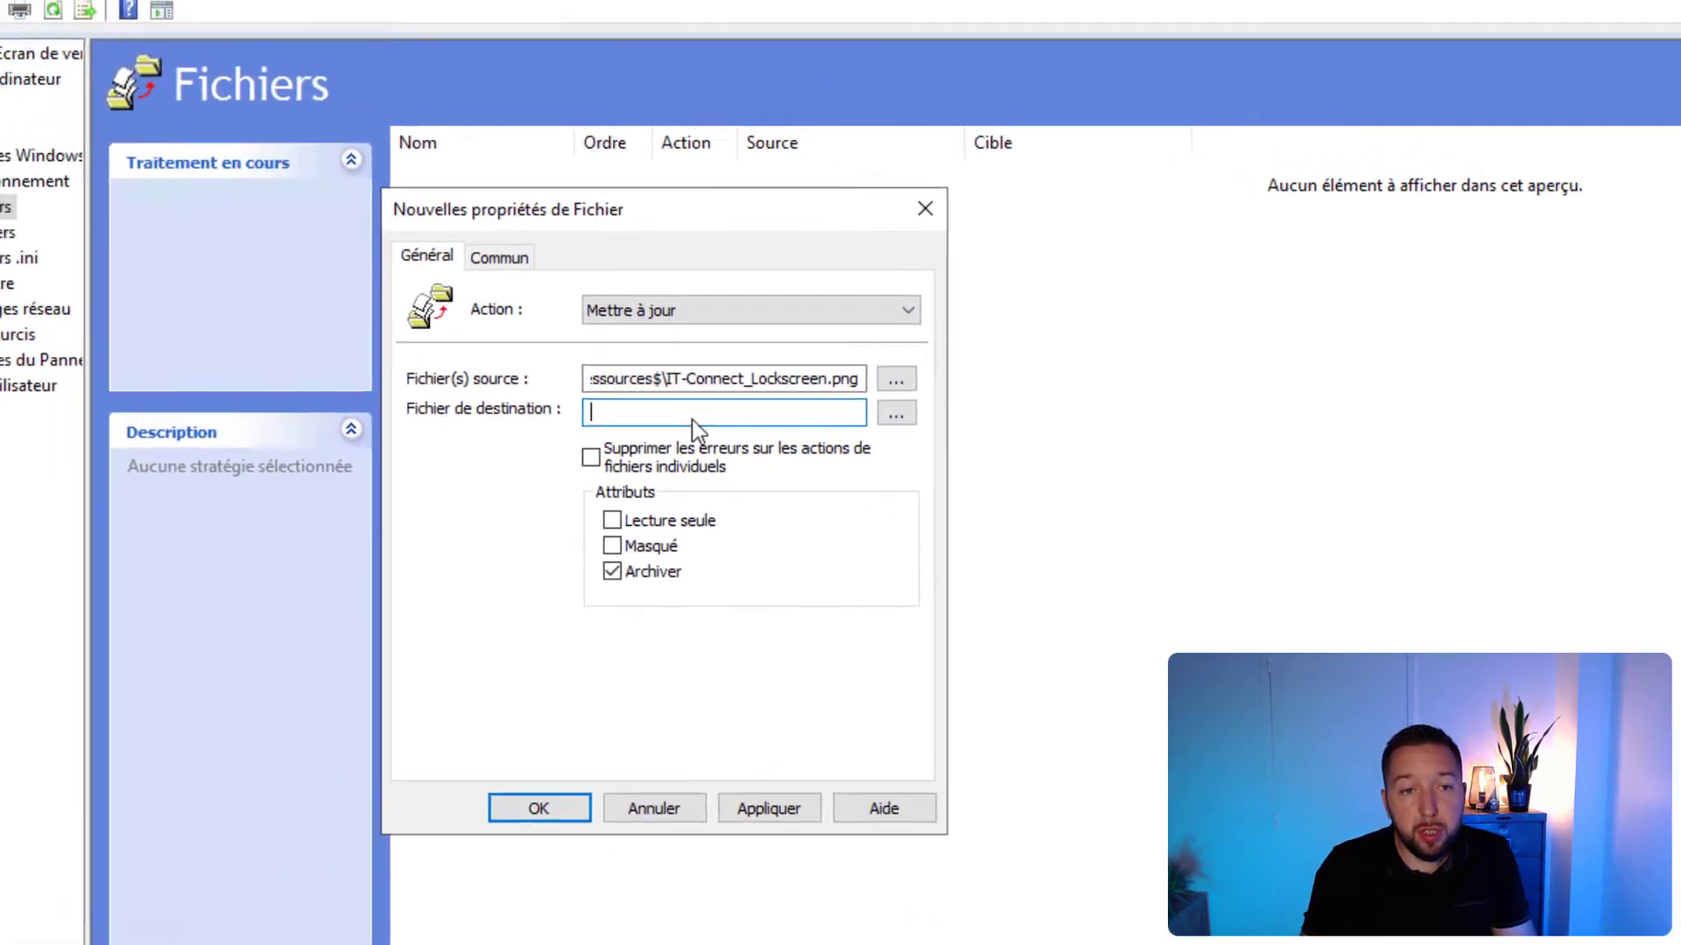
{"action": "type", "text": "C:\\Windows\\Web\\Wallpaper\\"}
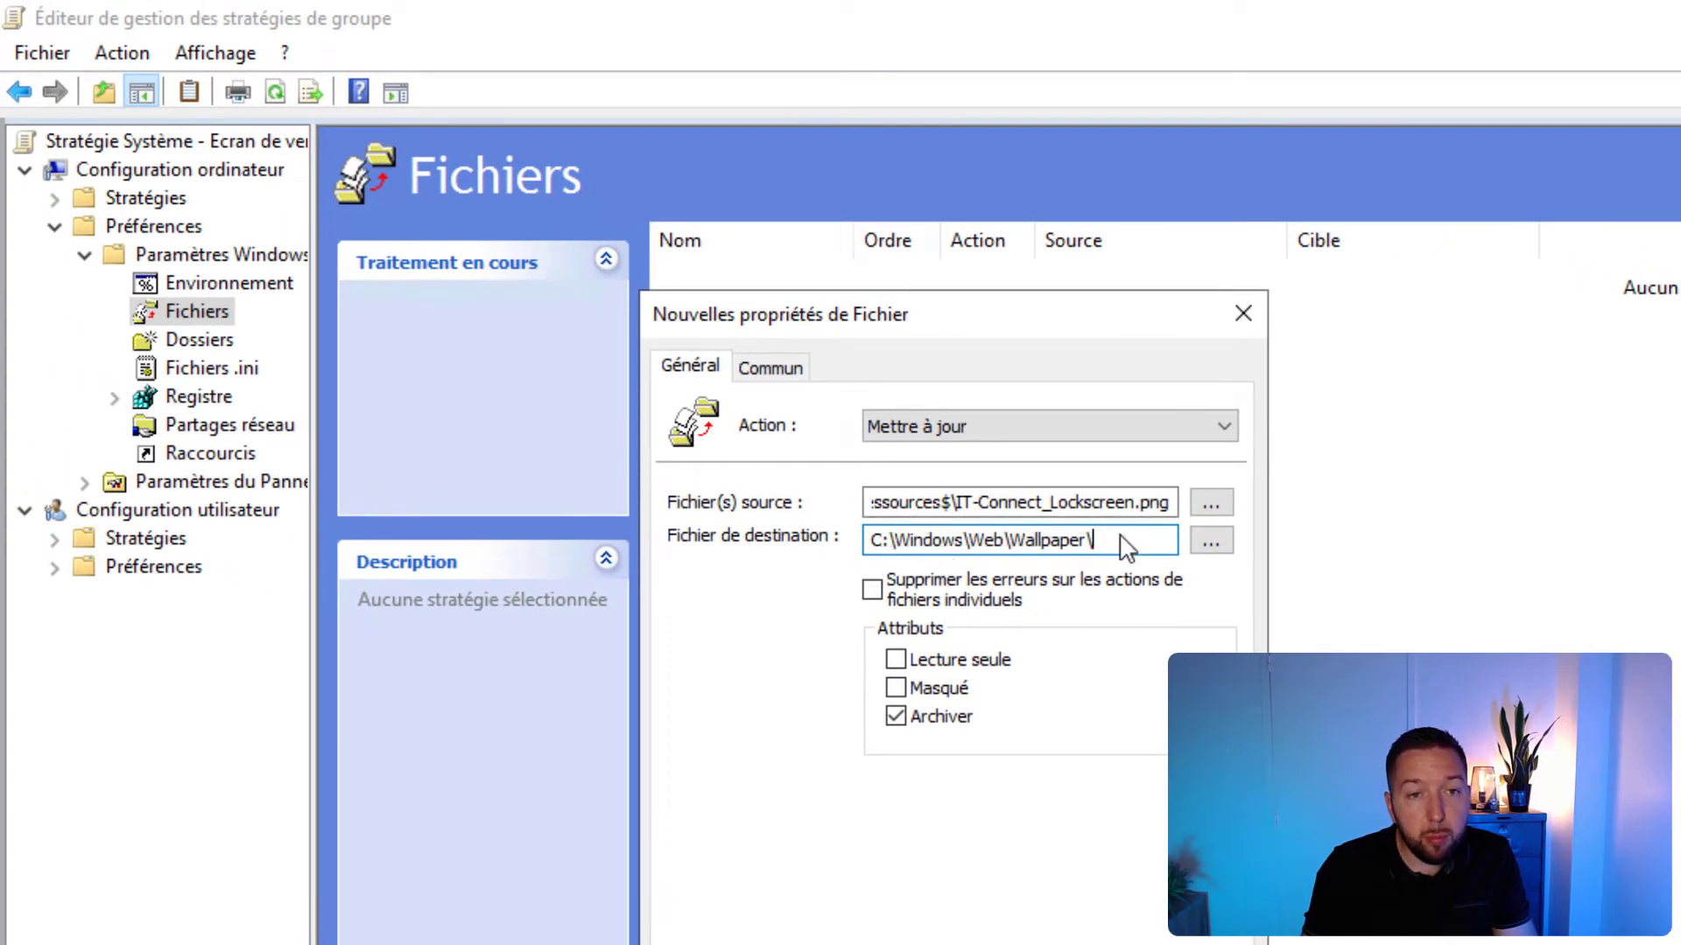
{"action": "left_click_drag", "start_coordinate": [956, 506], "coordinate": [1178, 506]}
{"action": "key", "text": "ctrl+c"}
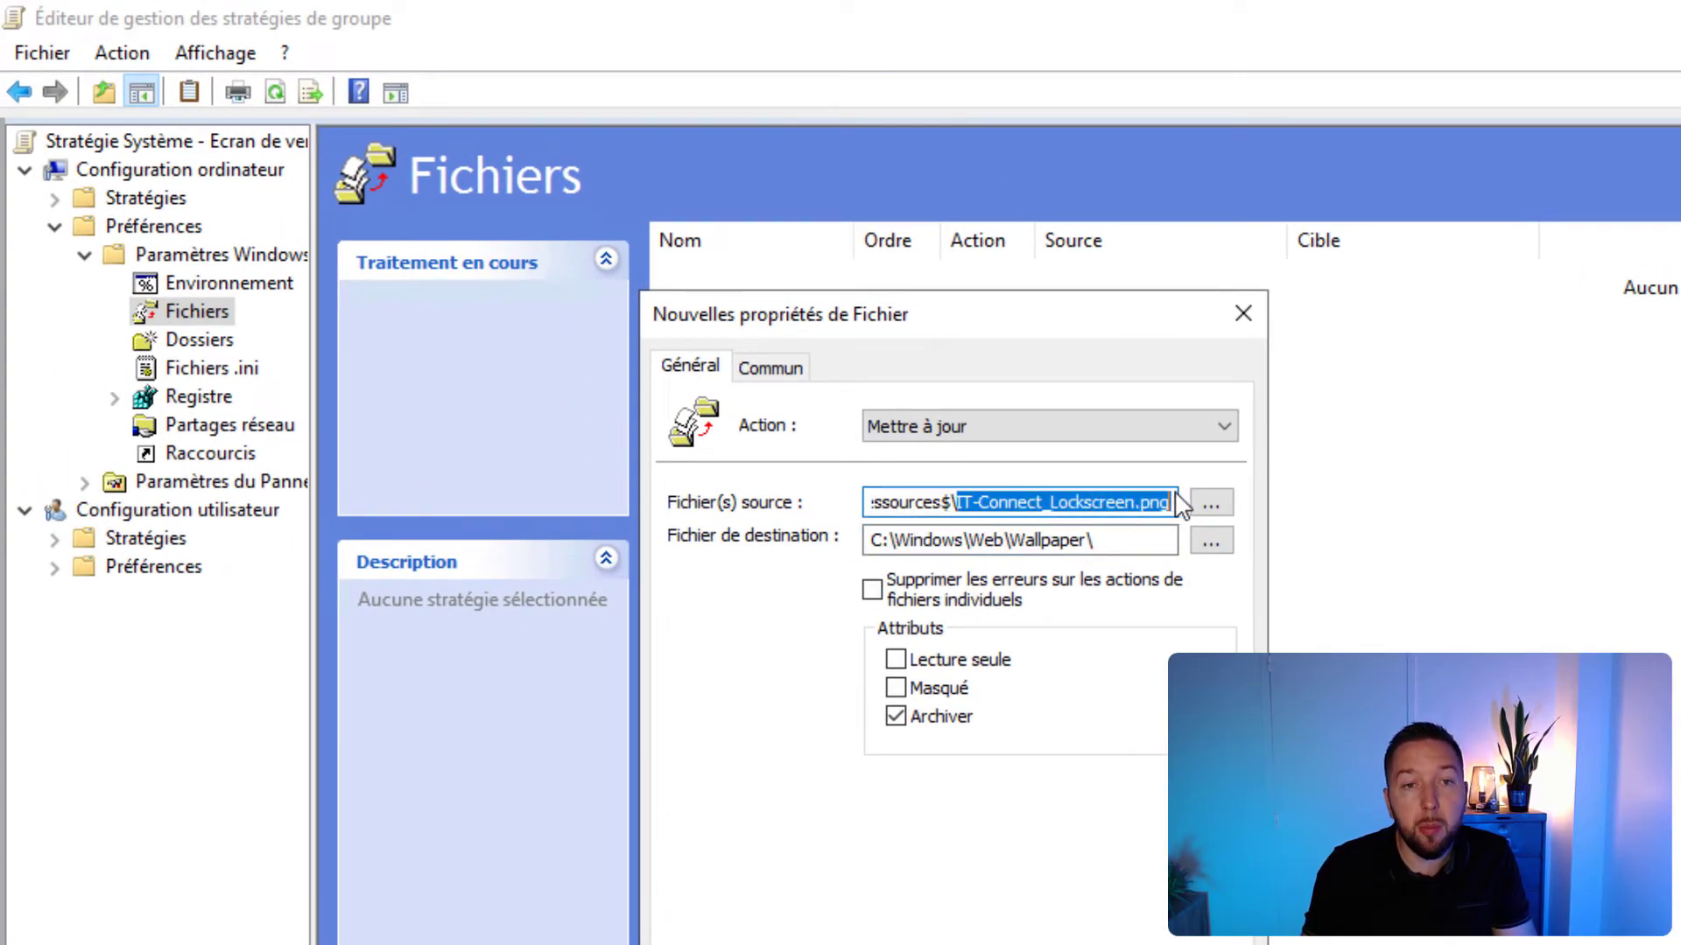
{"action": "left_click", "coordinate": [1129, 543]}
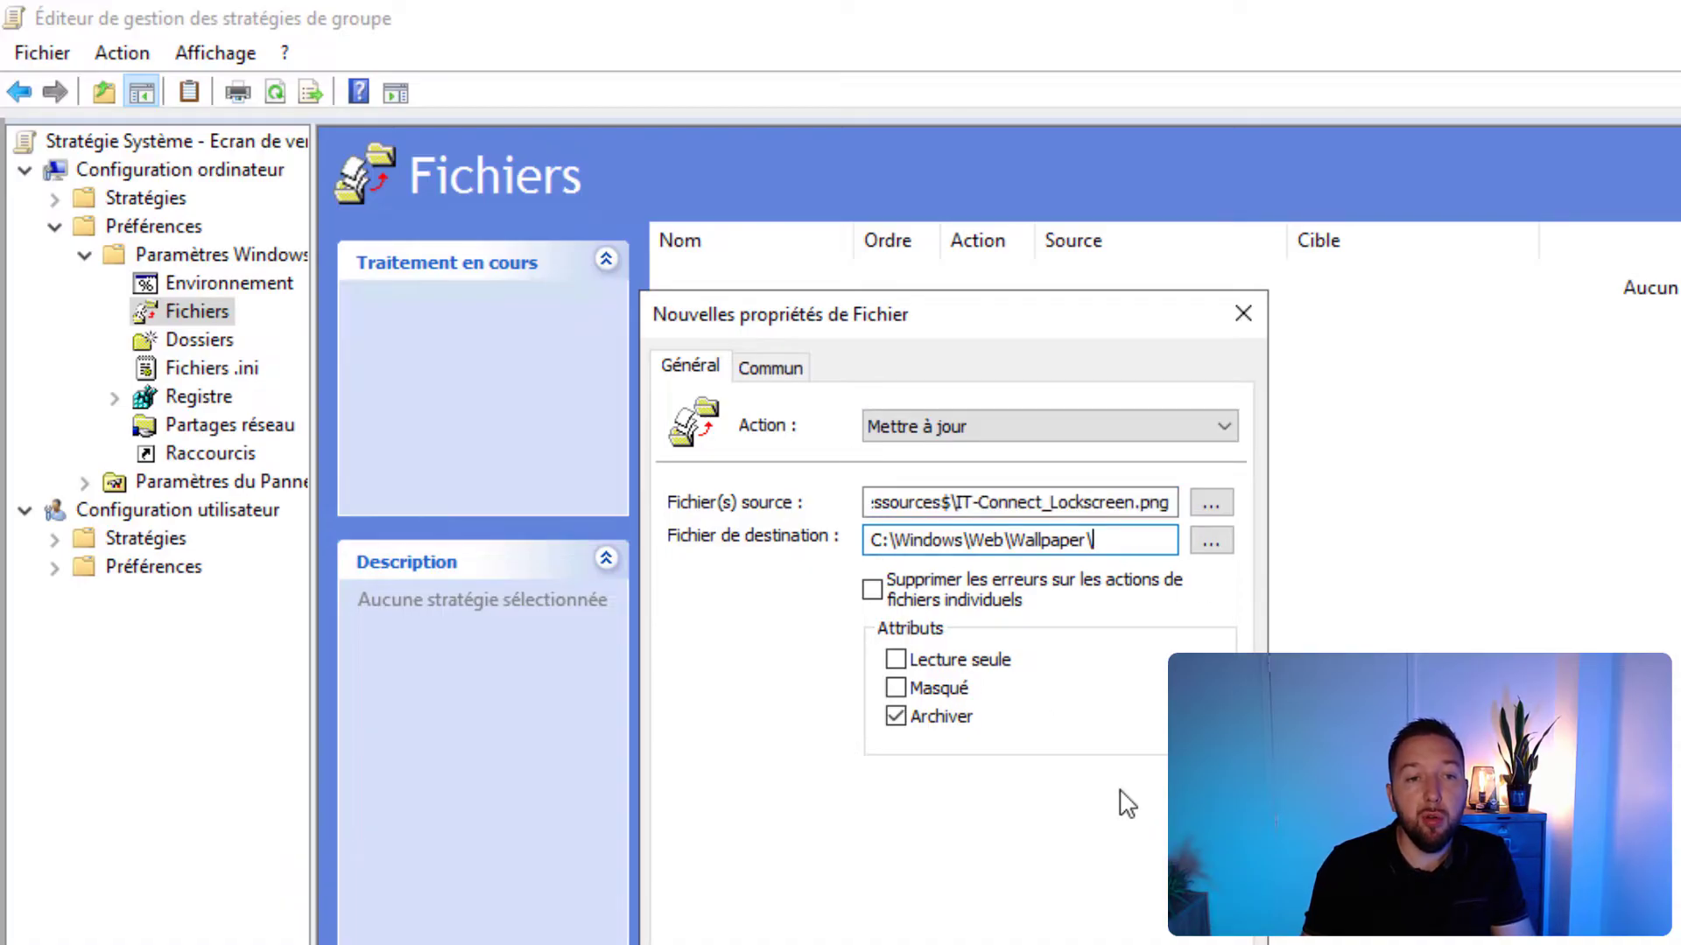
{"action": "key", "text": "ctrl+v"}
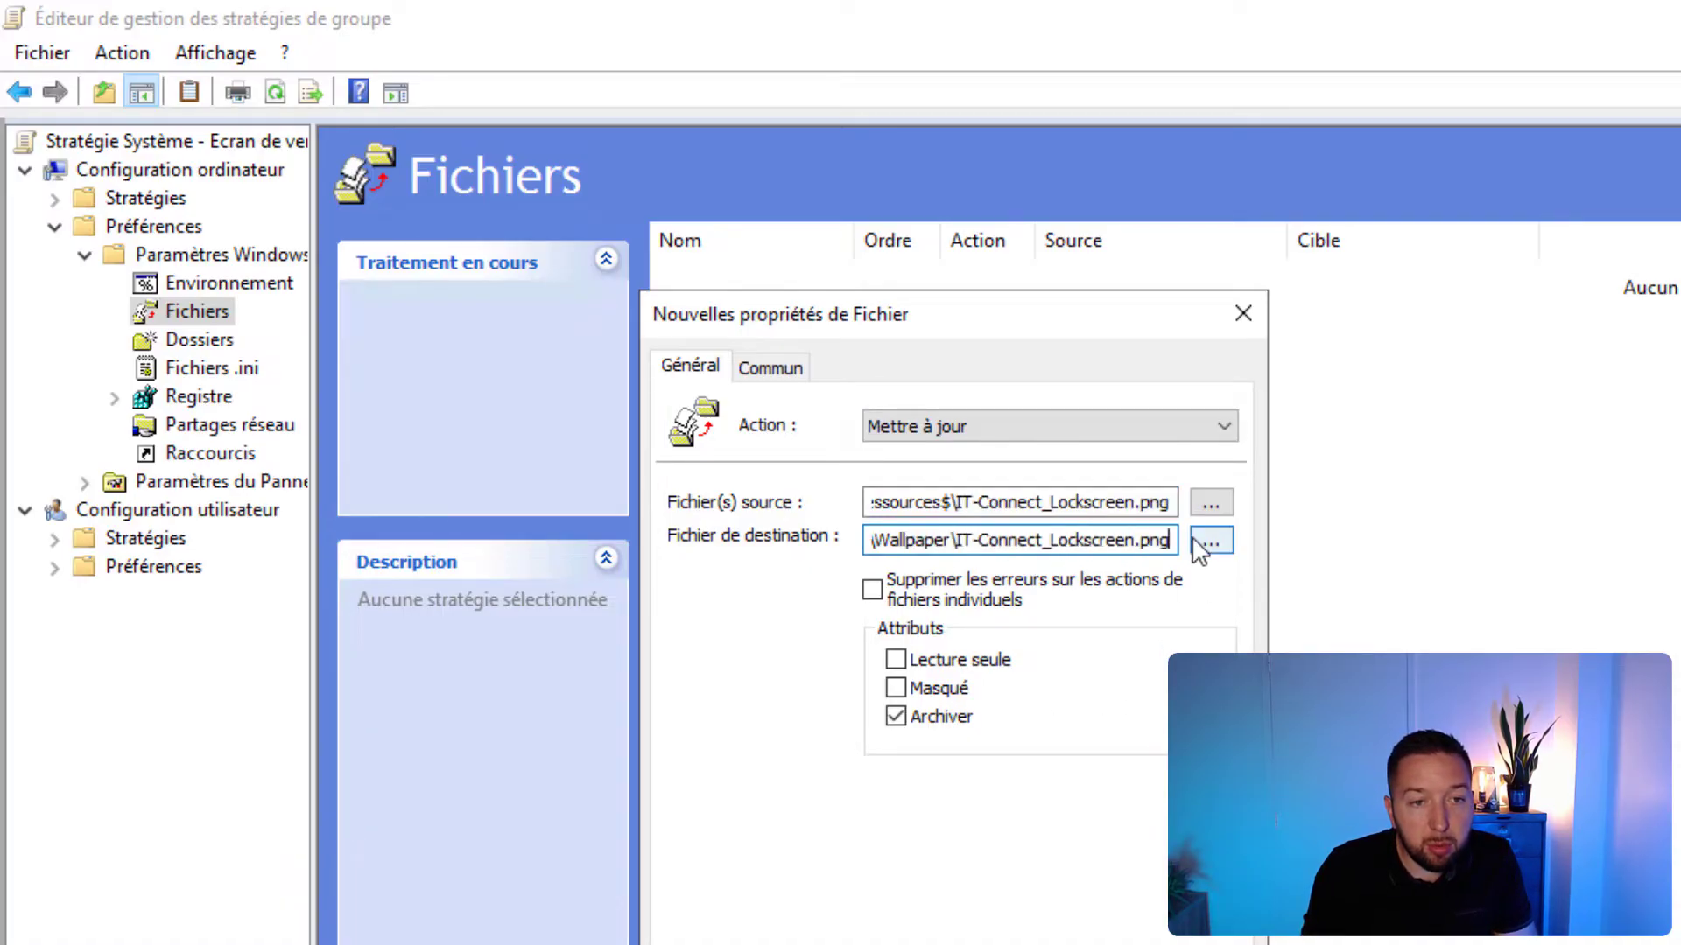
{"action": "left_click", "coordinate": [1026, 942]}
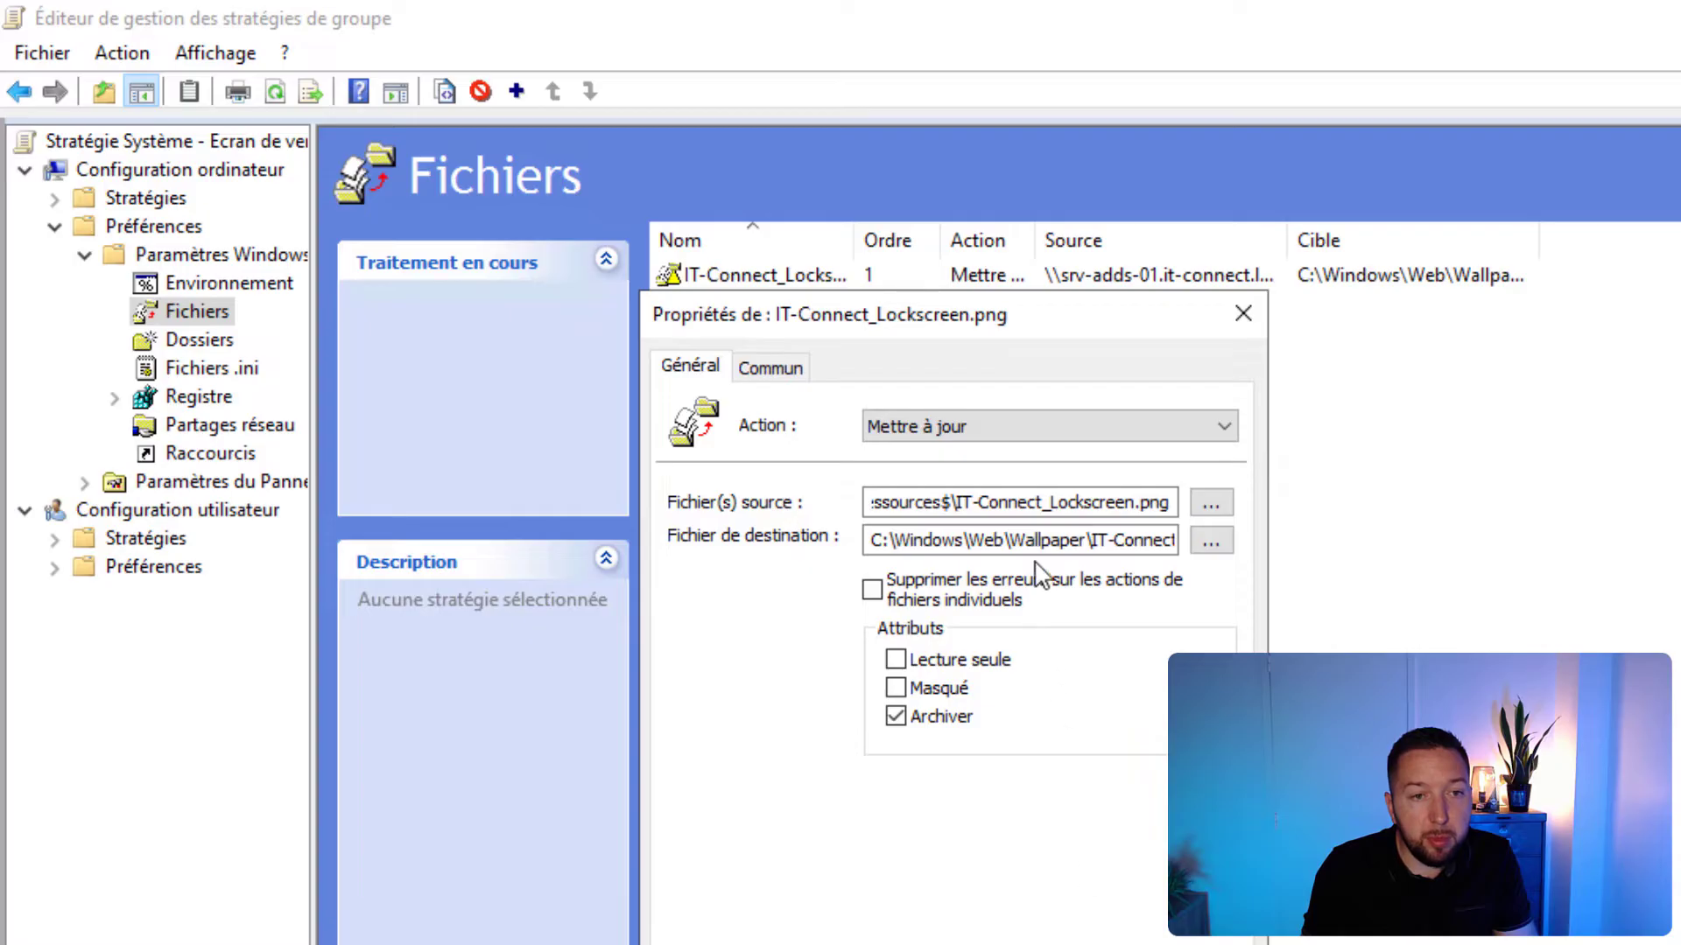
Set the file item to "Appliquer une fois et ne pas réappliquer", confirm it and widen the name column of the file list.
{"action": "left_click", "coordinate": [765, 369]}
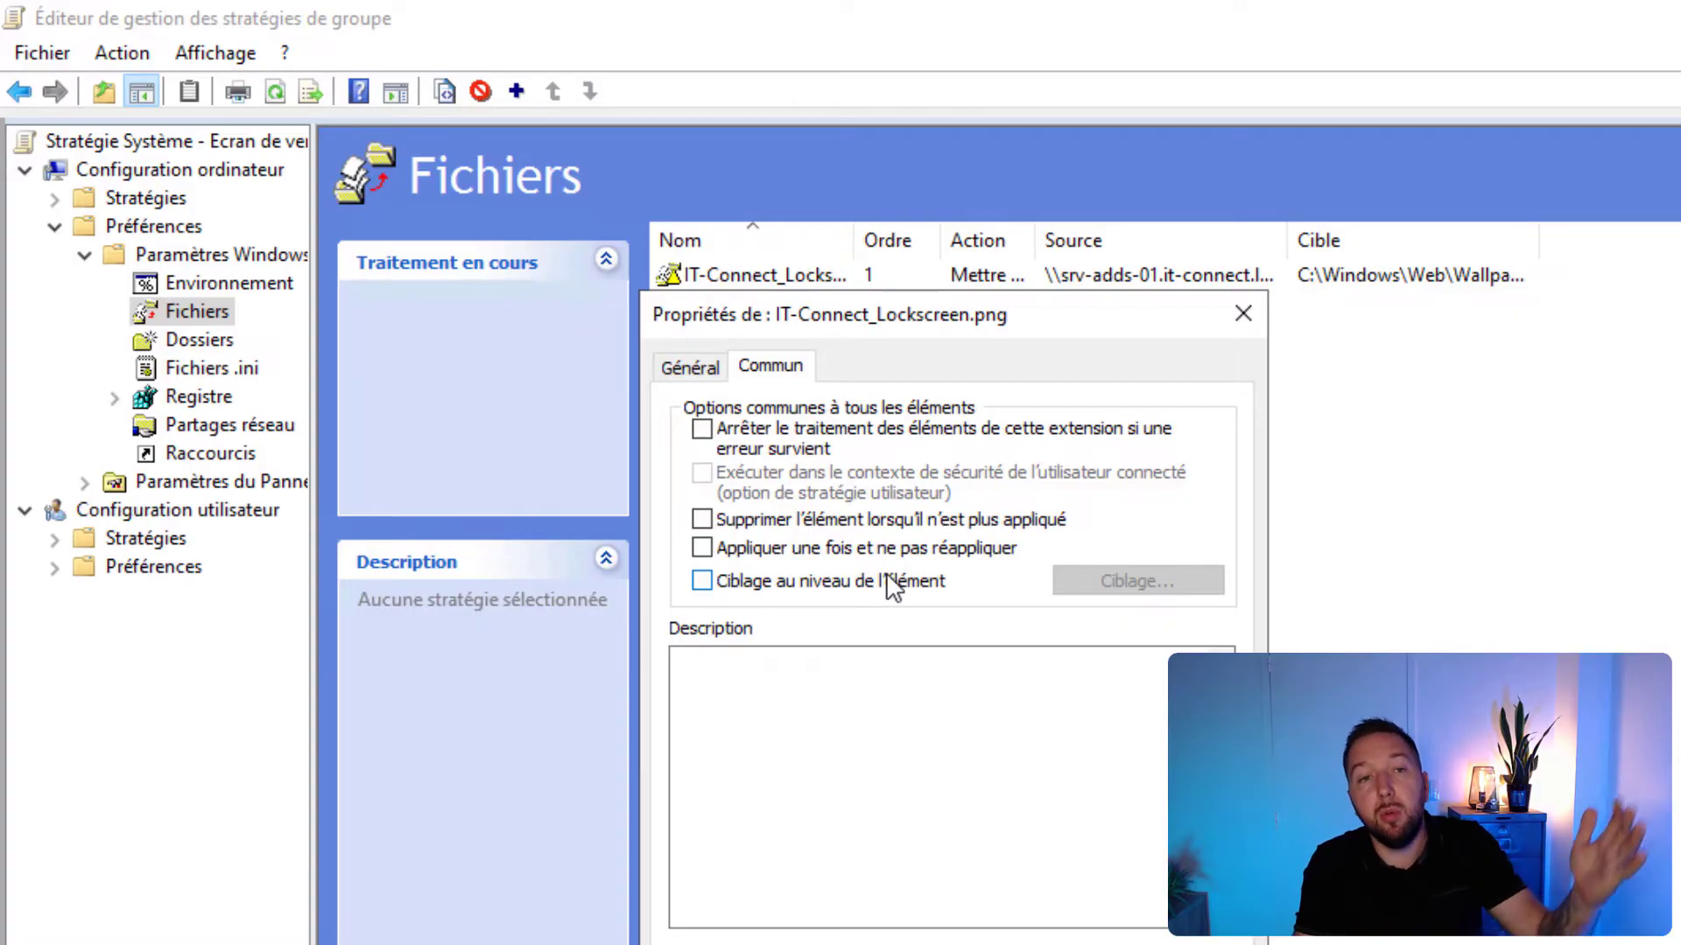
{"action": "left_click", "coordinate": [891, 548]}
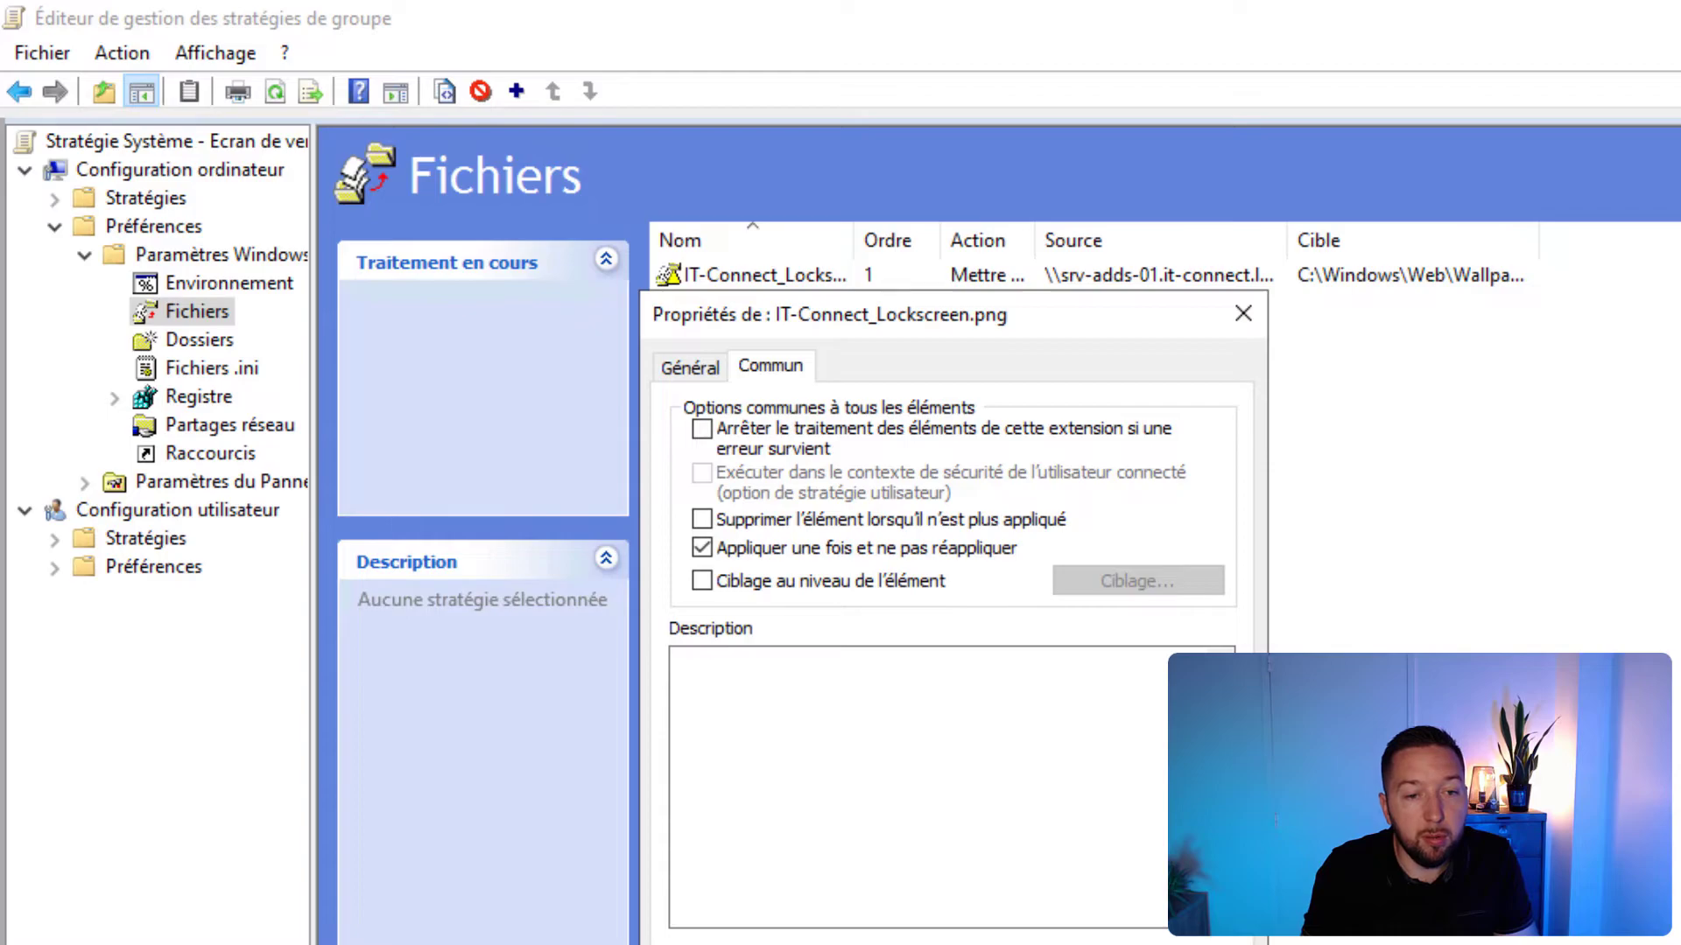
{"action": "left_click", "coordinate": [828, 944]}
{"action": "left_click_drag", "start_coordinate": [847, 241], "coordinate": [1060, 245]}
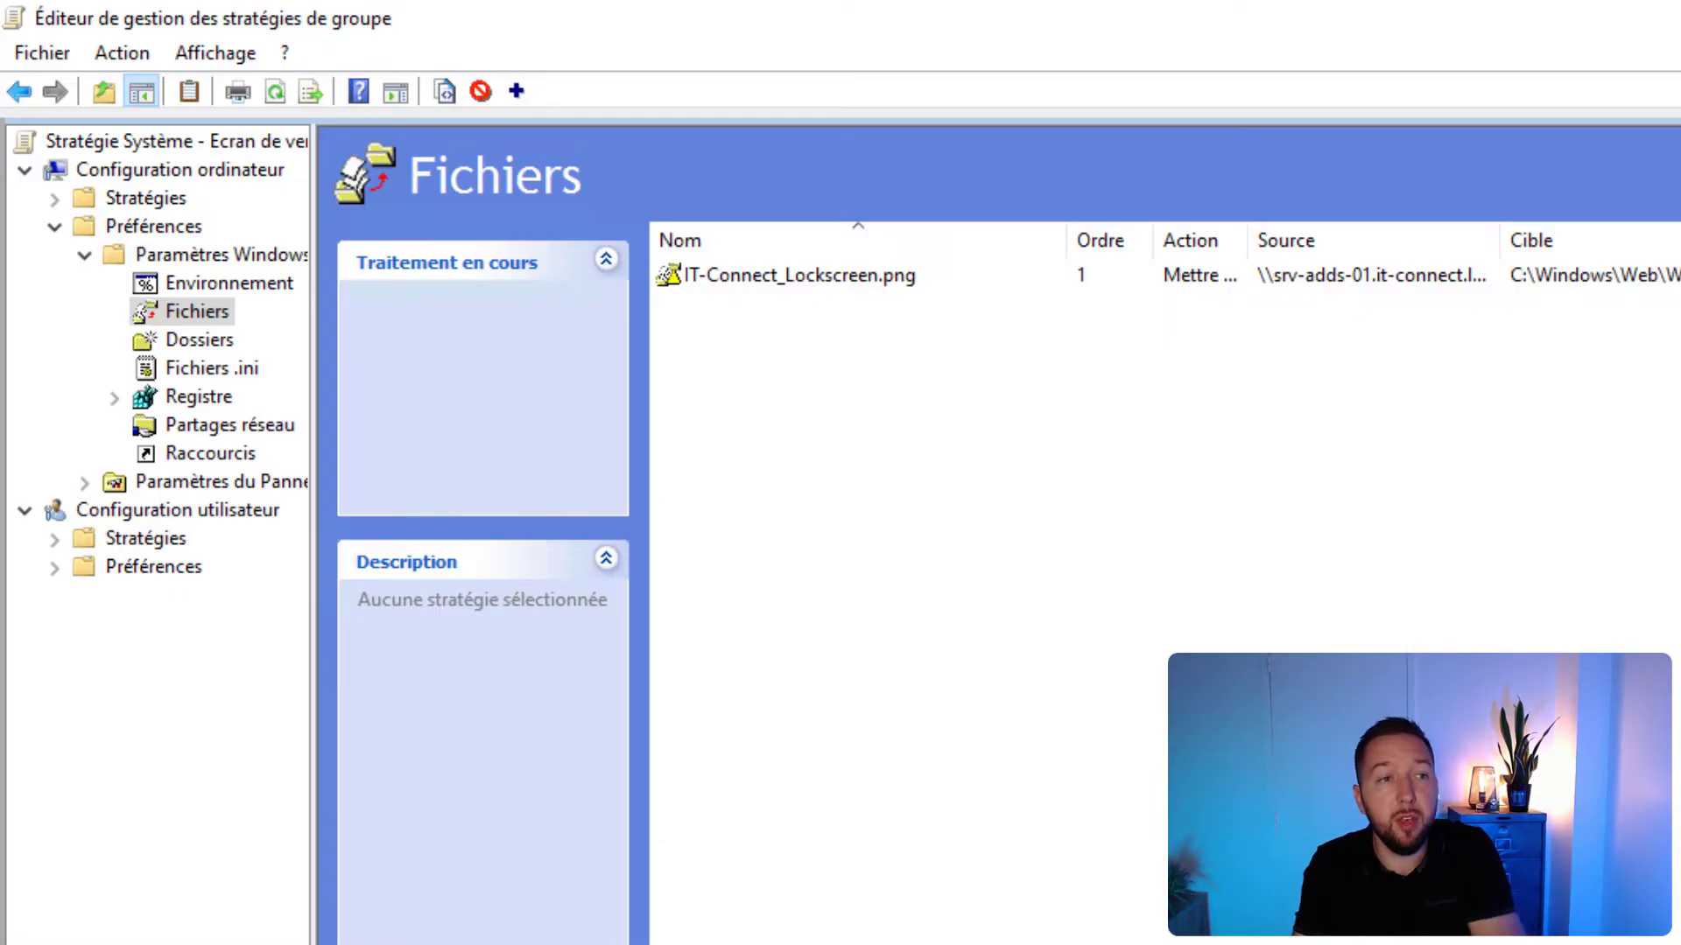
Open the Personnalisation settings under Panneau de configuration in the computer configuration's administrative templates.
{"action": "left_click", "coordinate": [51, 199]}
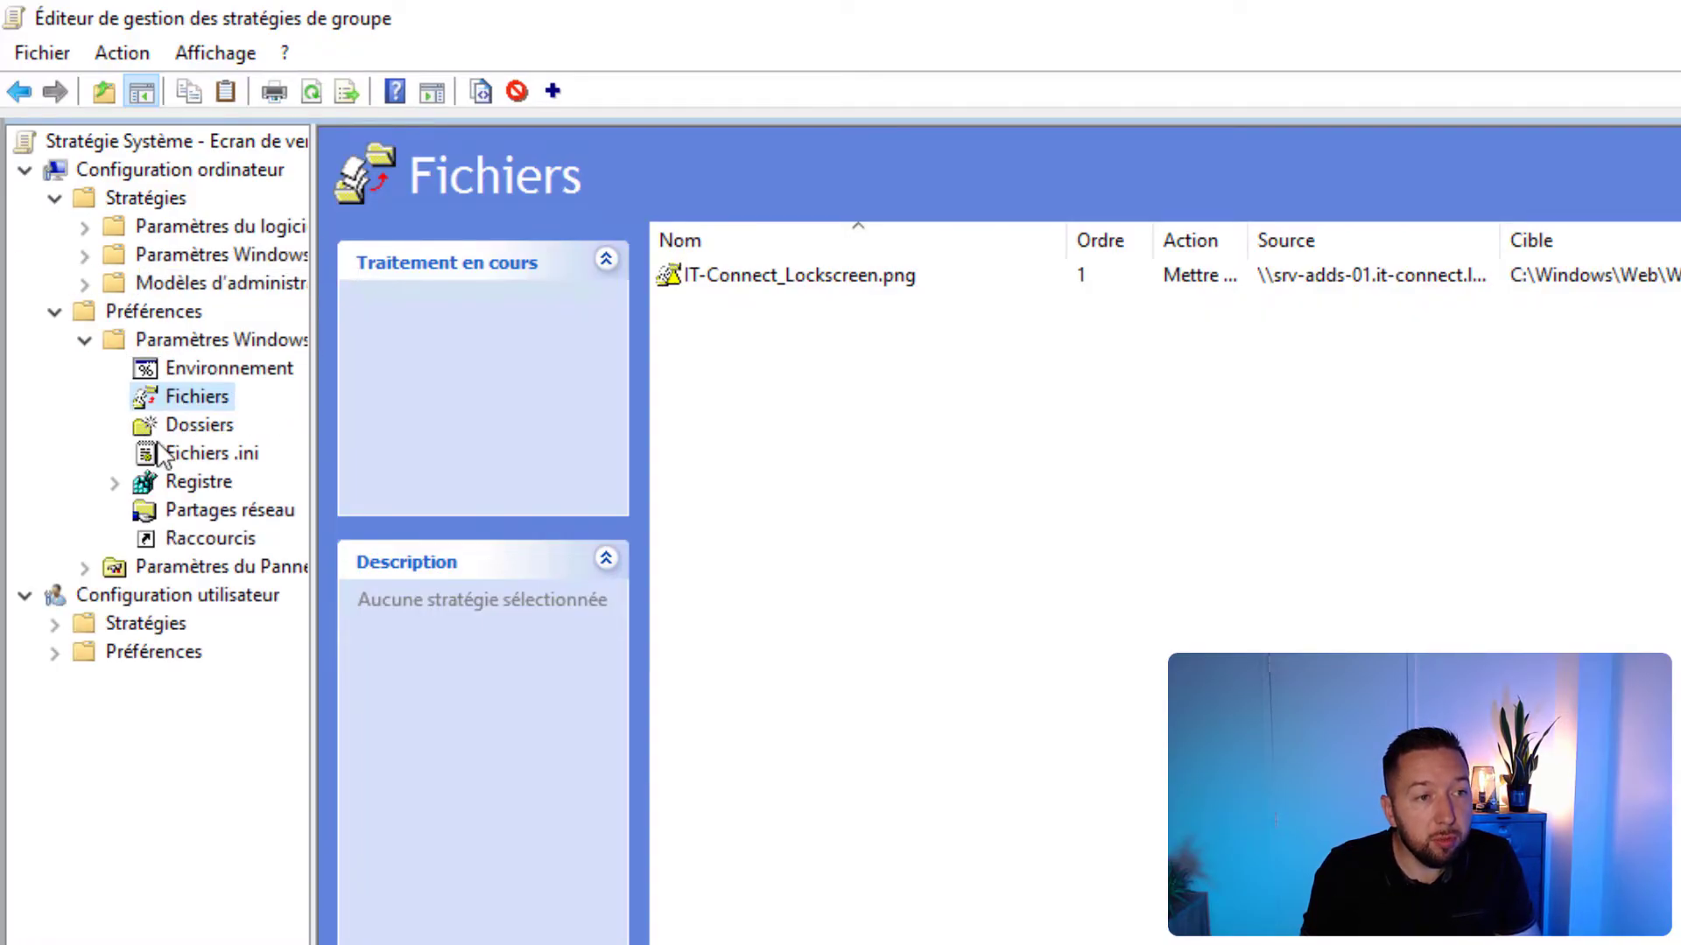
{"action": "left_click", "coordinate": [84, 283]}
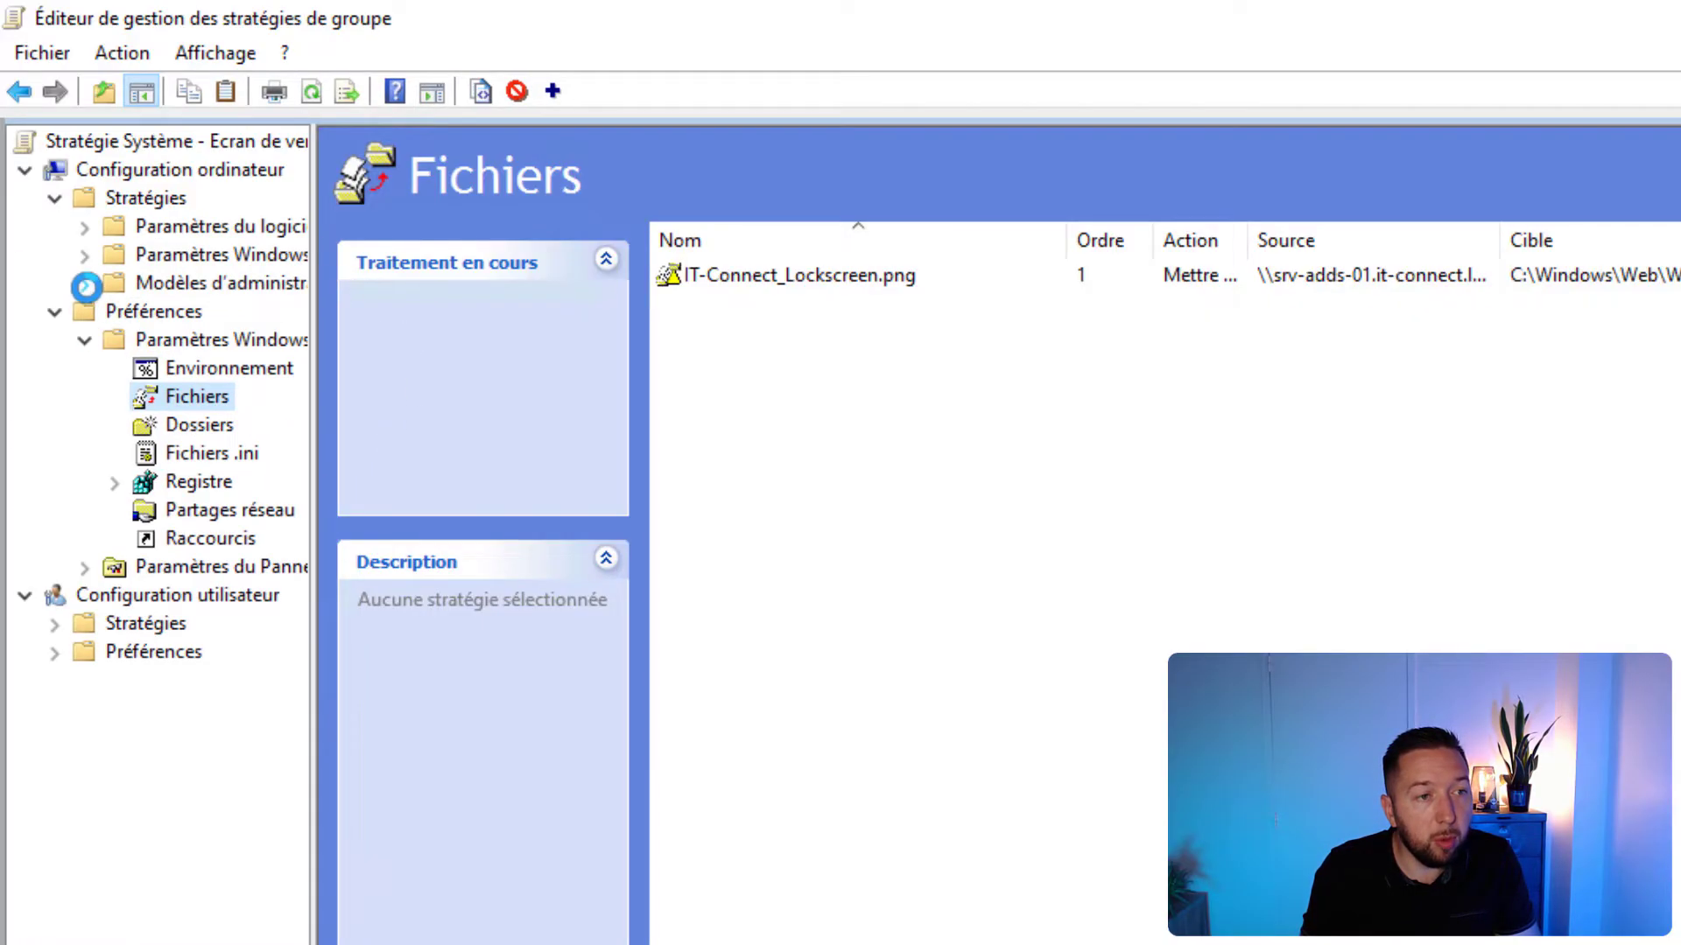
{"action": "left_click_drag", "start_coordinate": [312, 586], "coordinate": [622, 589]}
{"action": "left_click", "coordinate": [271, 711]}
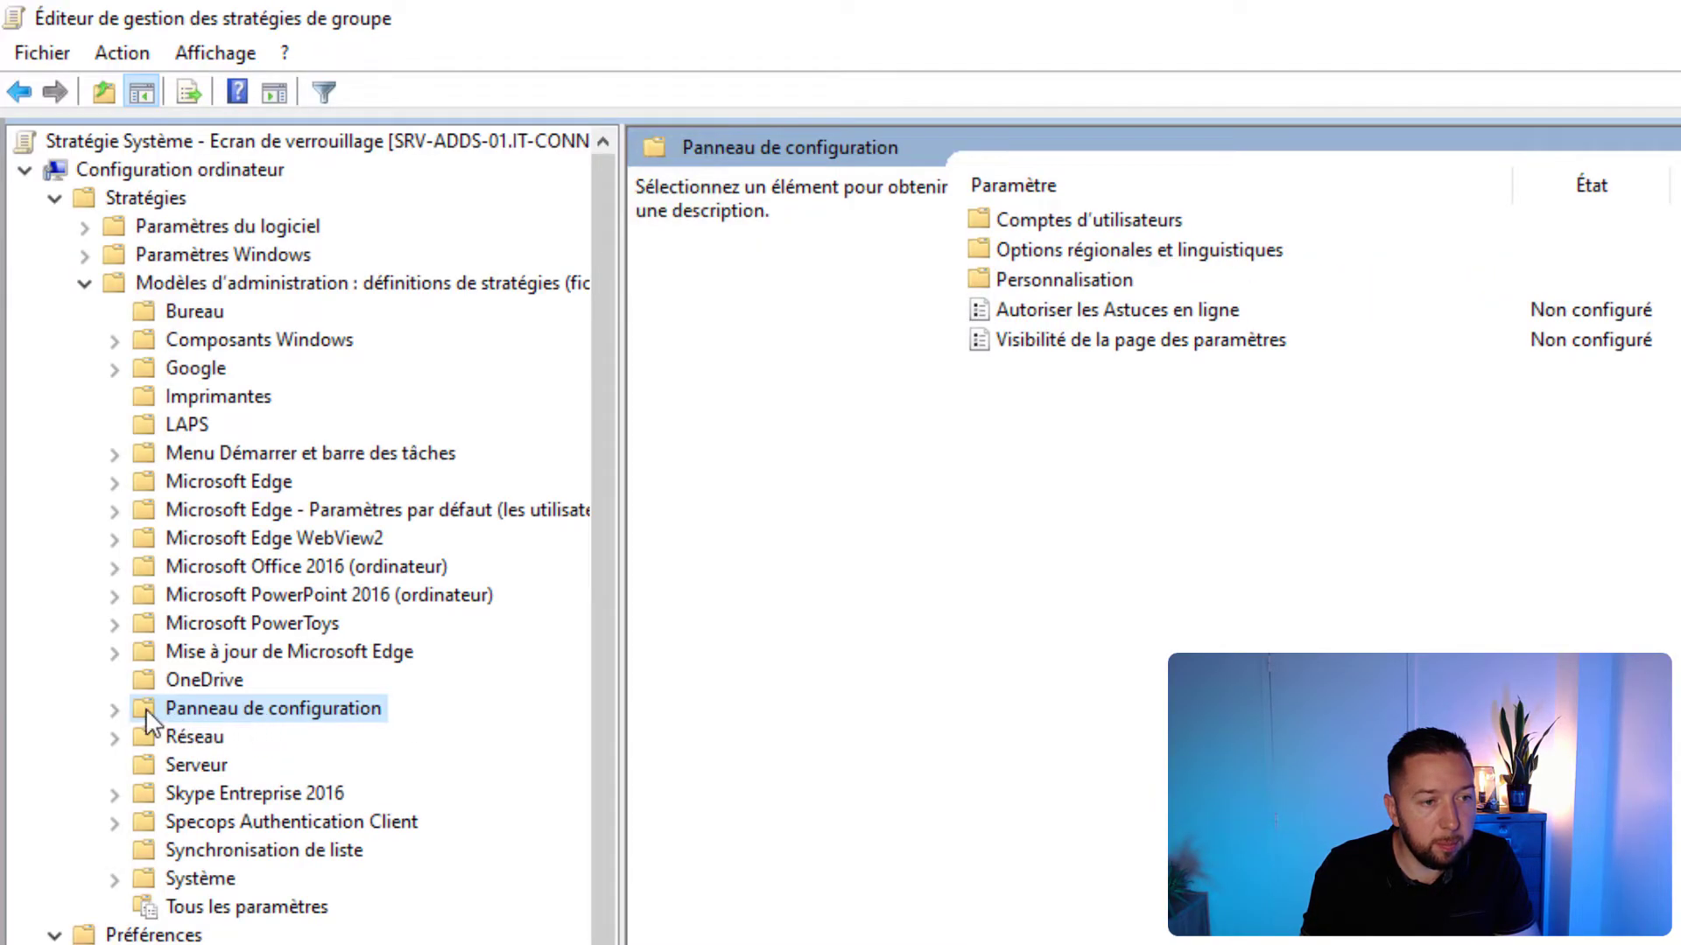
{"action": "left_click", "coordinate": [116, 710]}
{"action": "left_click", "coordinate": [235, 792]}
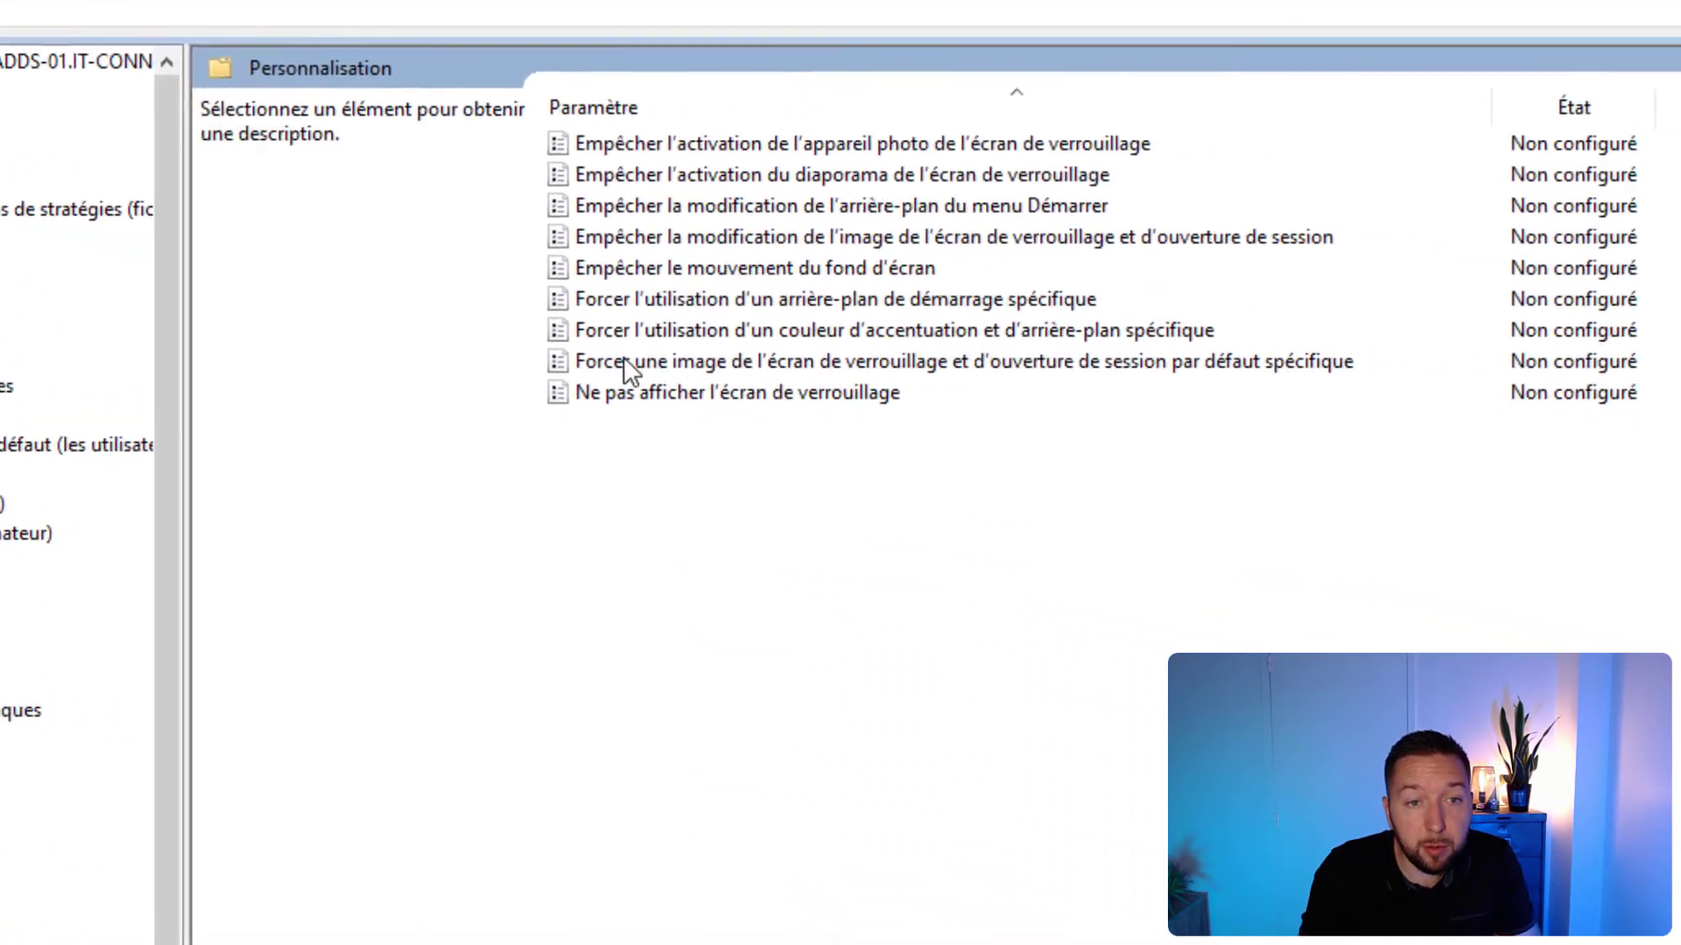
Set the policy "Forcer une image de l'écran de verrouillage et d'ouverture de session par défaut spécifique" to Activé and read its help text.
{"action": "double_click", "coordinate": [863, 335]}
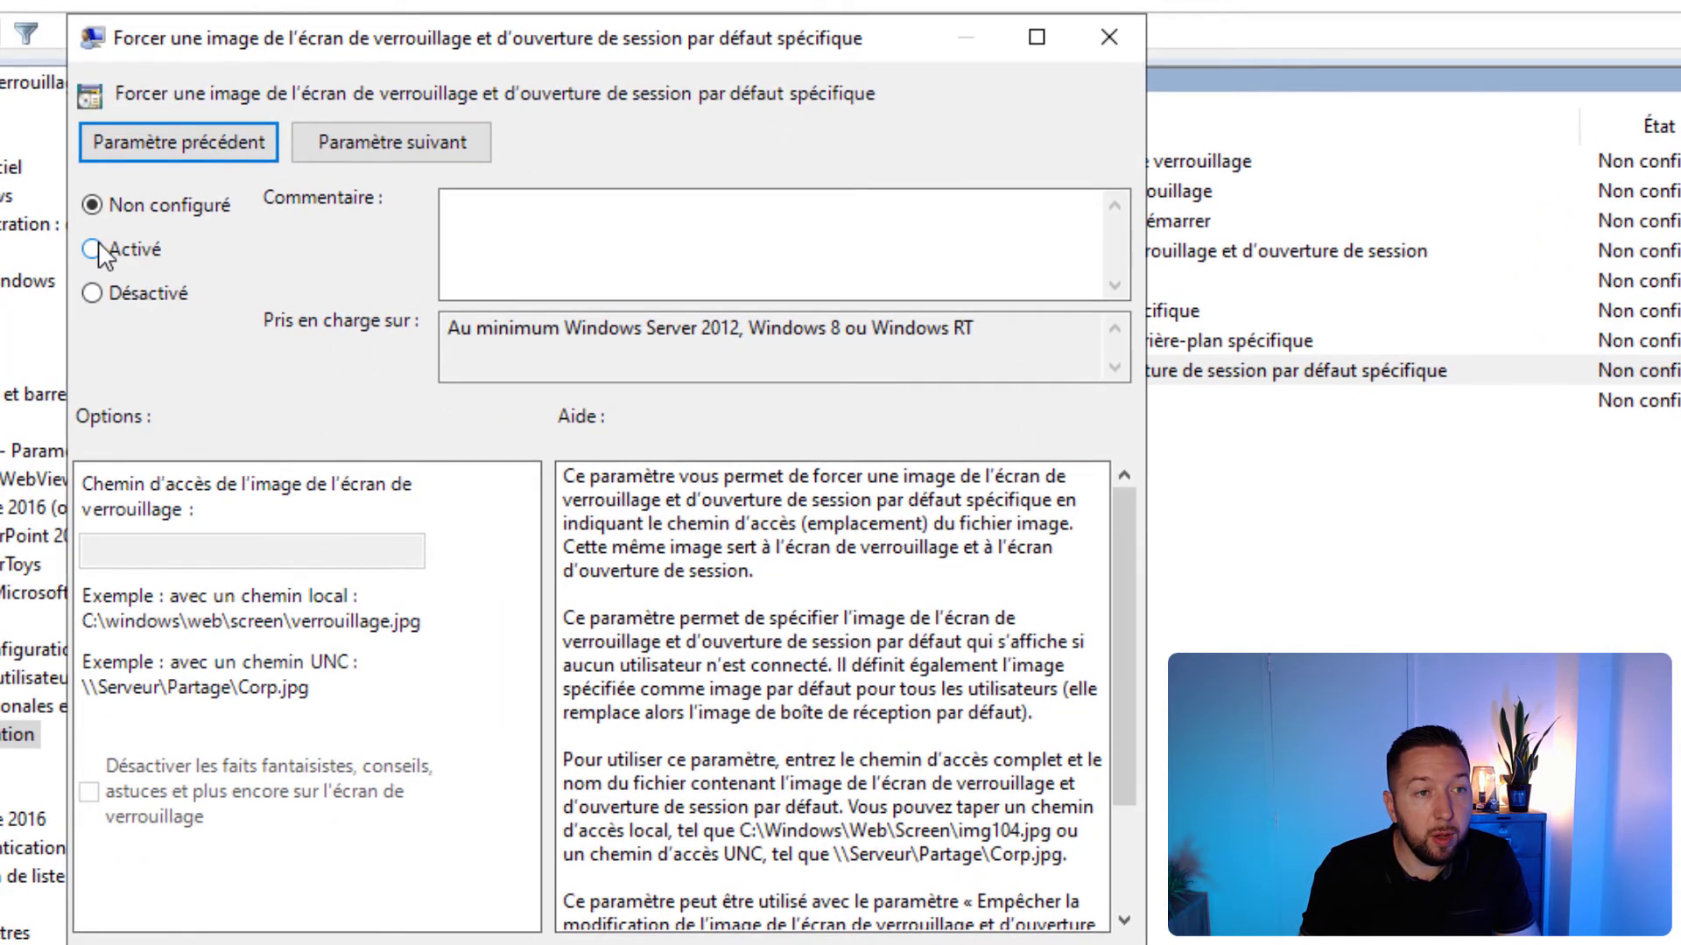
{"action": "left_click", "coordinate": [93, 249]}
{"action": "left_click", "coordinate": [760, 666]}
{"action": "scroll", "coordinate": [1046, 775], "scroll_direction": "down", "scroll_amount": 2}
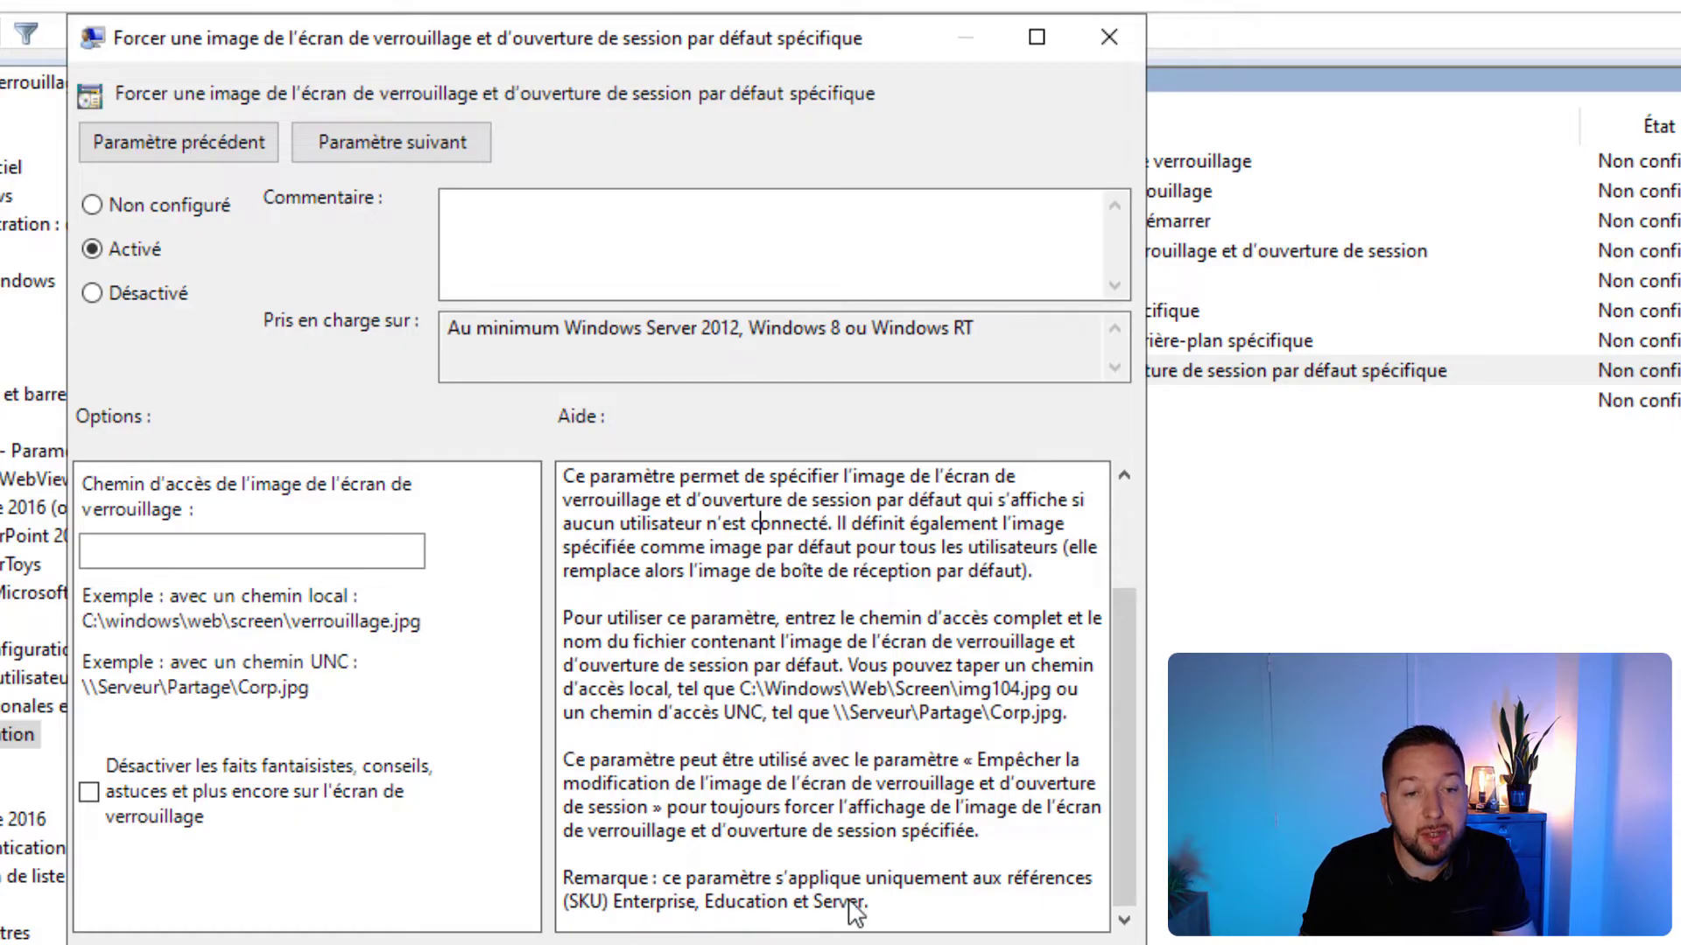
{"action": "scroll", "coordinate": [879, 906], "scroll_direction": "up", "scroll_amount": 2}
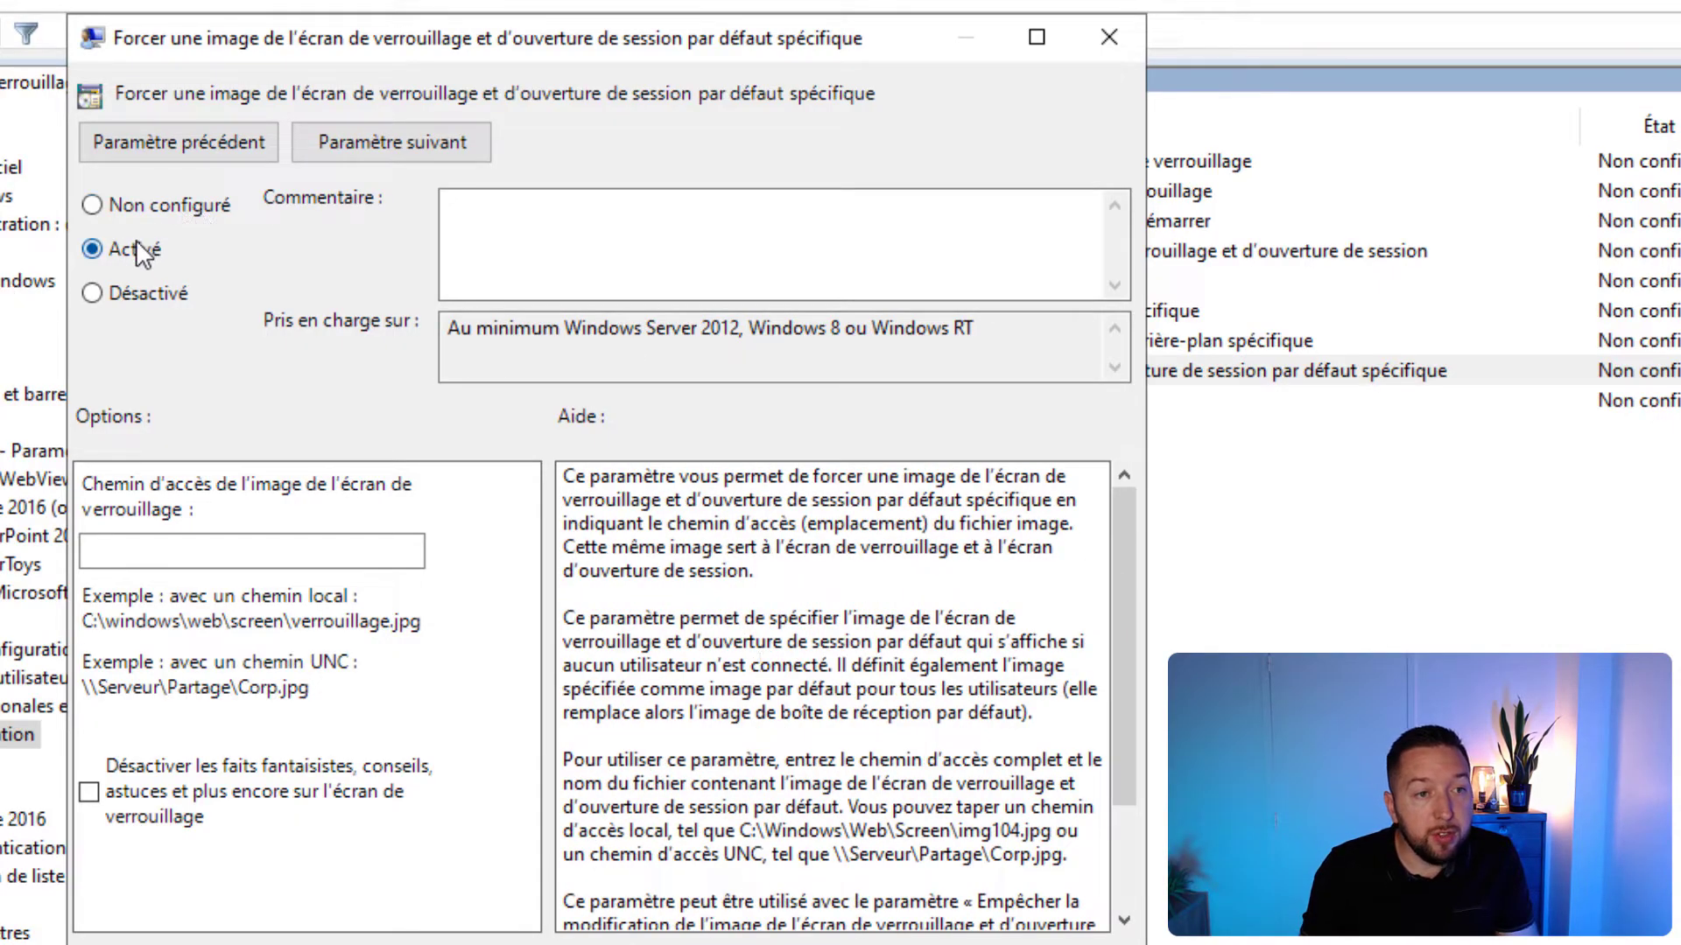
Set the lock screen image path to C:\Windows\Web\Wallpaper\IT-Connect_Lockscreen.png and validate the policy setting.
{"action": "left_click", "coordinate": [219, 556]}
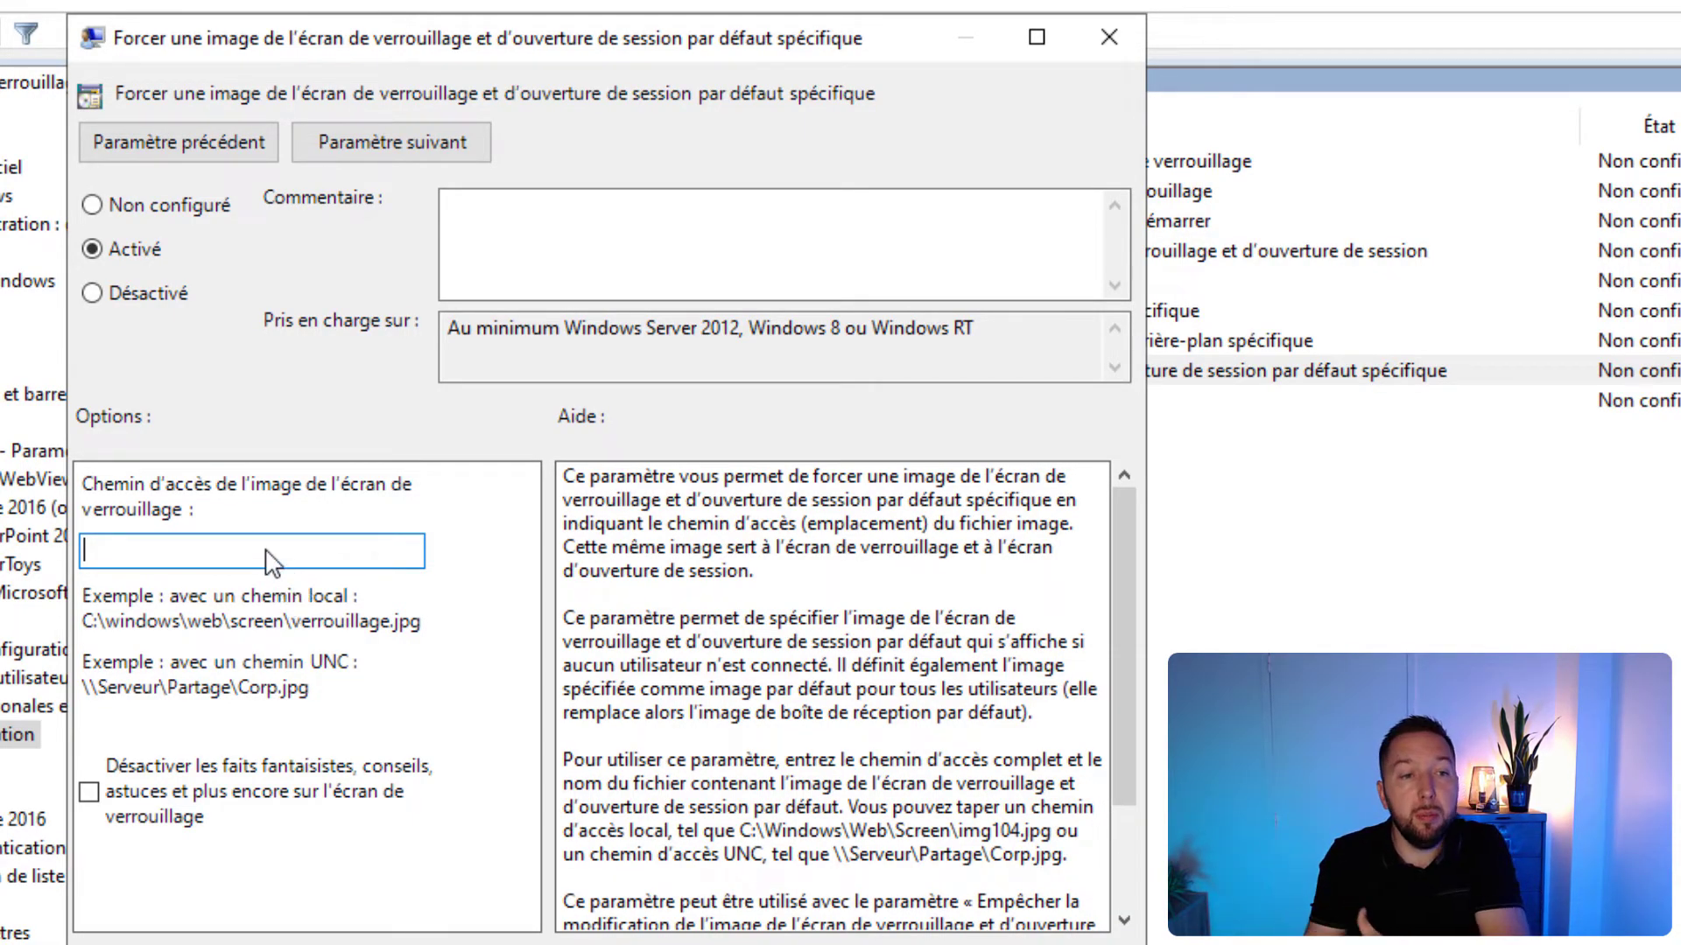
{"action": "key", "text": "ctrl+v"}
{"action": "key", "text": "ctrl+z"}
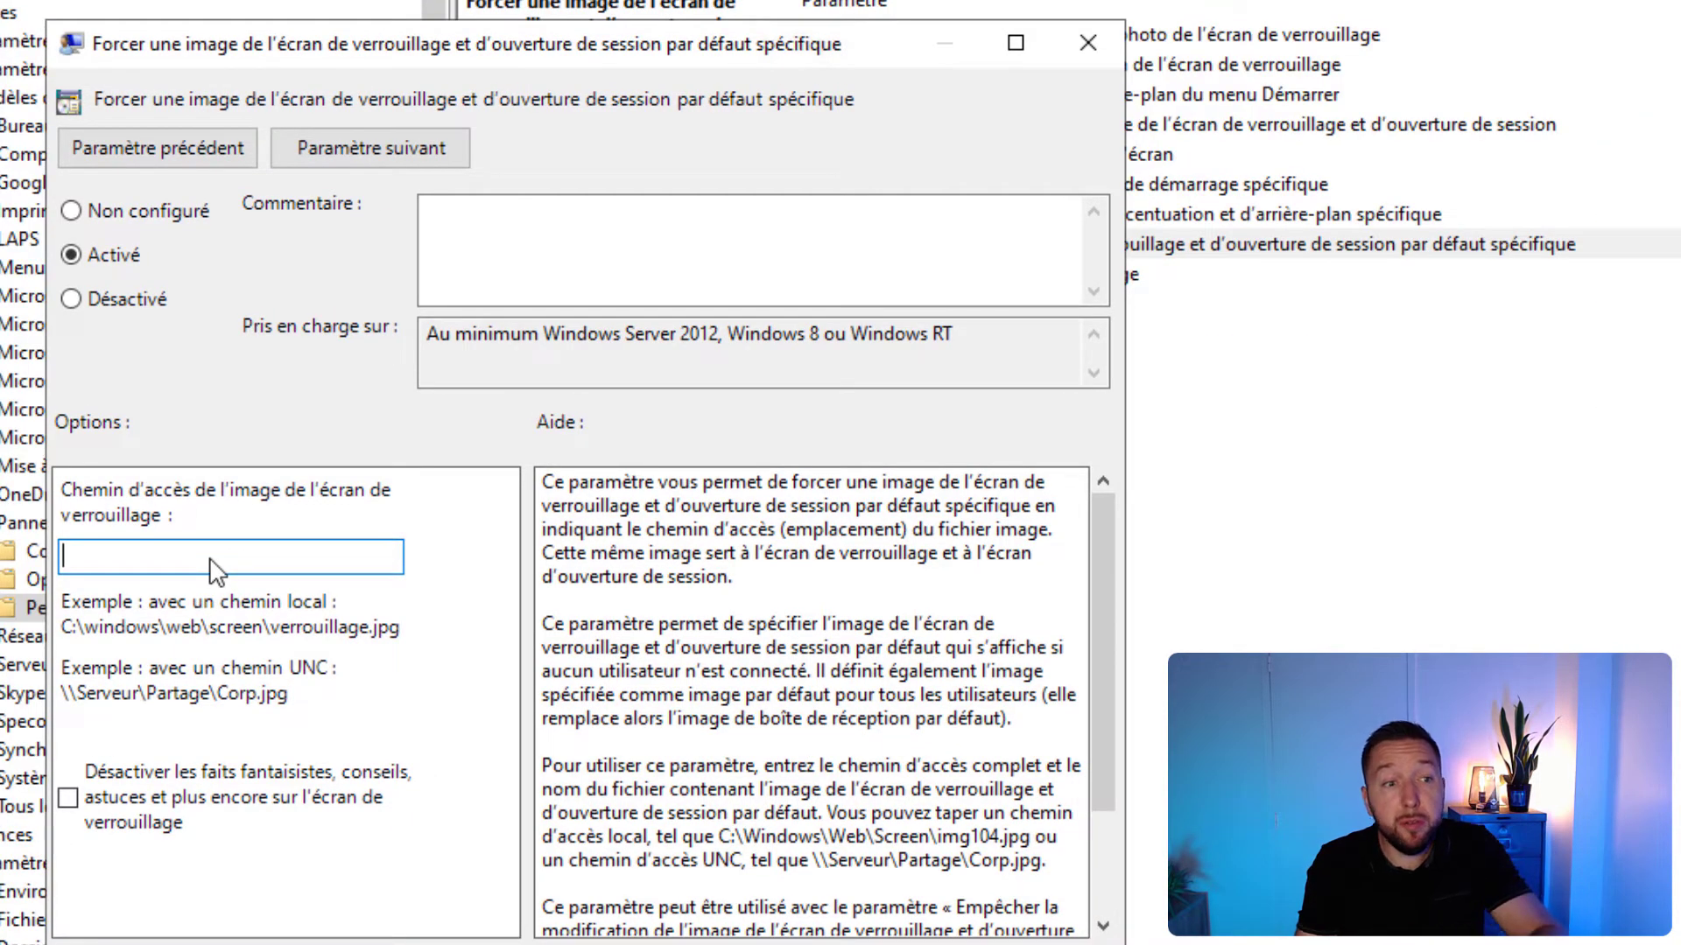
{"action": "type", "text": "C:\\Windows\\Web\\Wallpaper\\IT-Connect_Lockscreen.png"}
{"action": "left_click_drag", "start_coordinate": [306, 571], "coordinate": [2, 557]}
{"action": "left_click", "coordinate": [220, 571]}
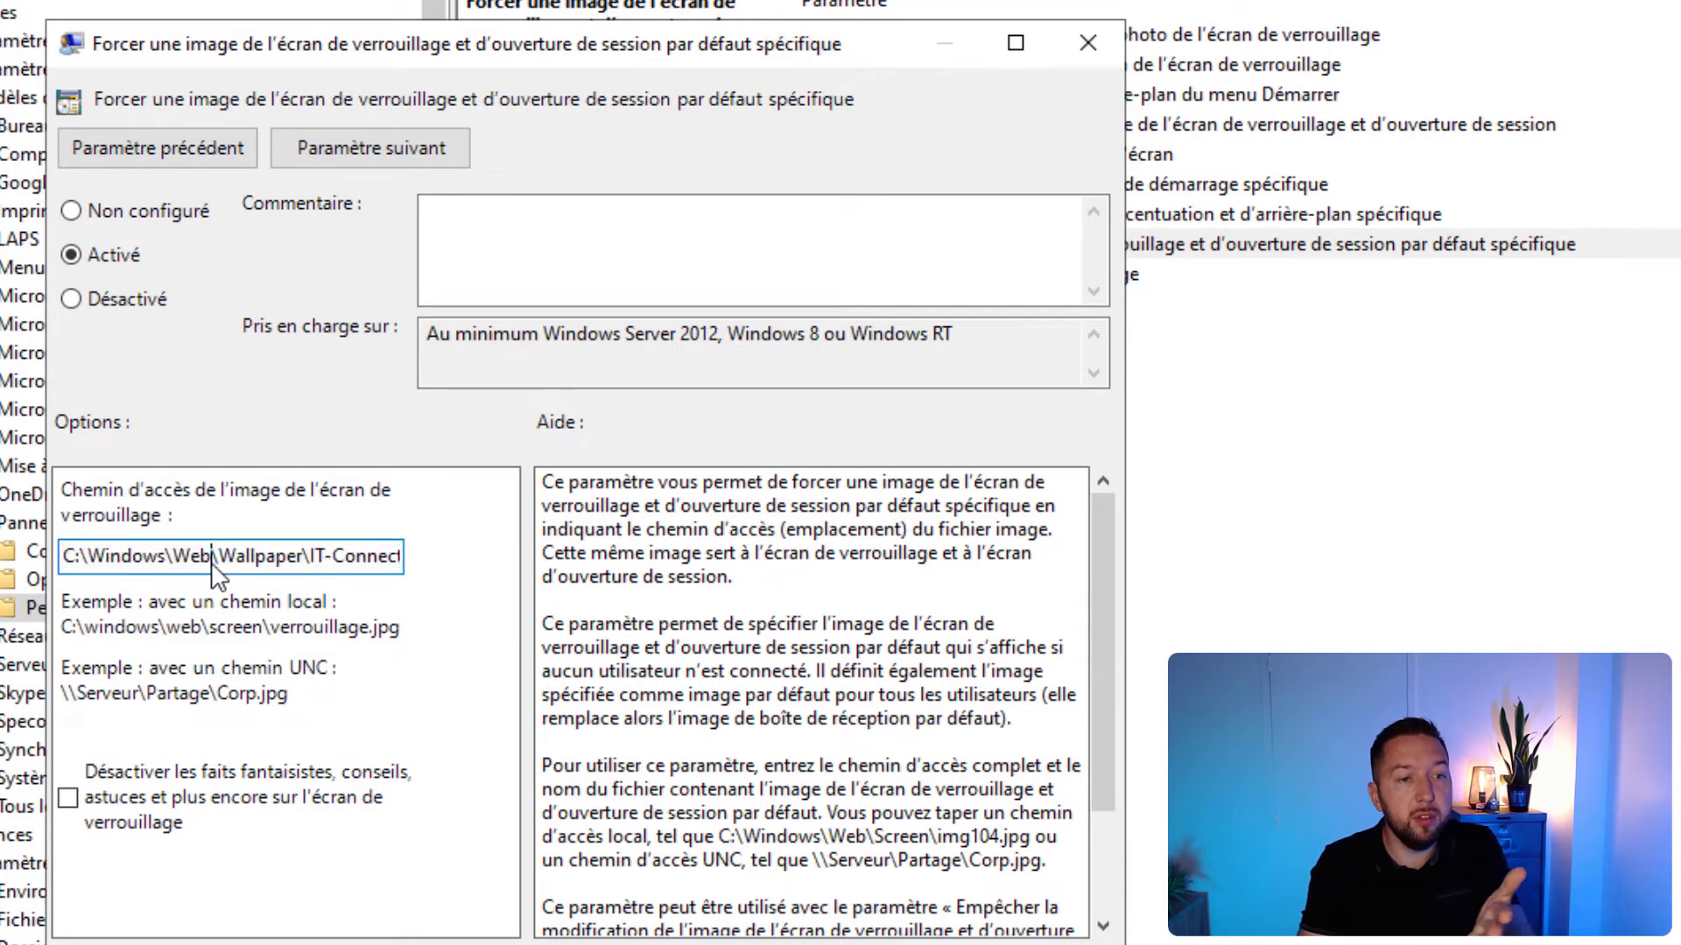
{"action": "left_click_drag", "start_coordinate": [309, 560], "coordinate": [457, 570]}
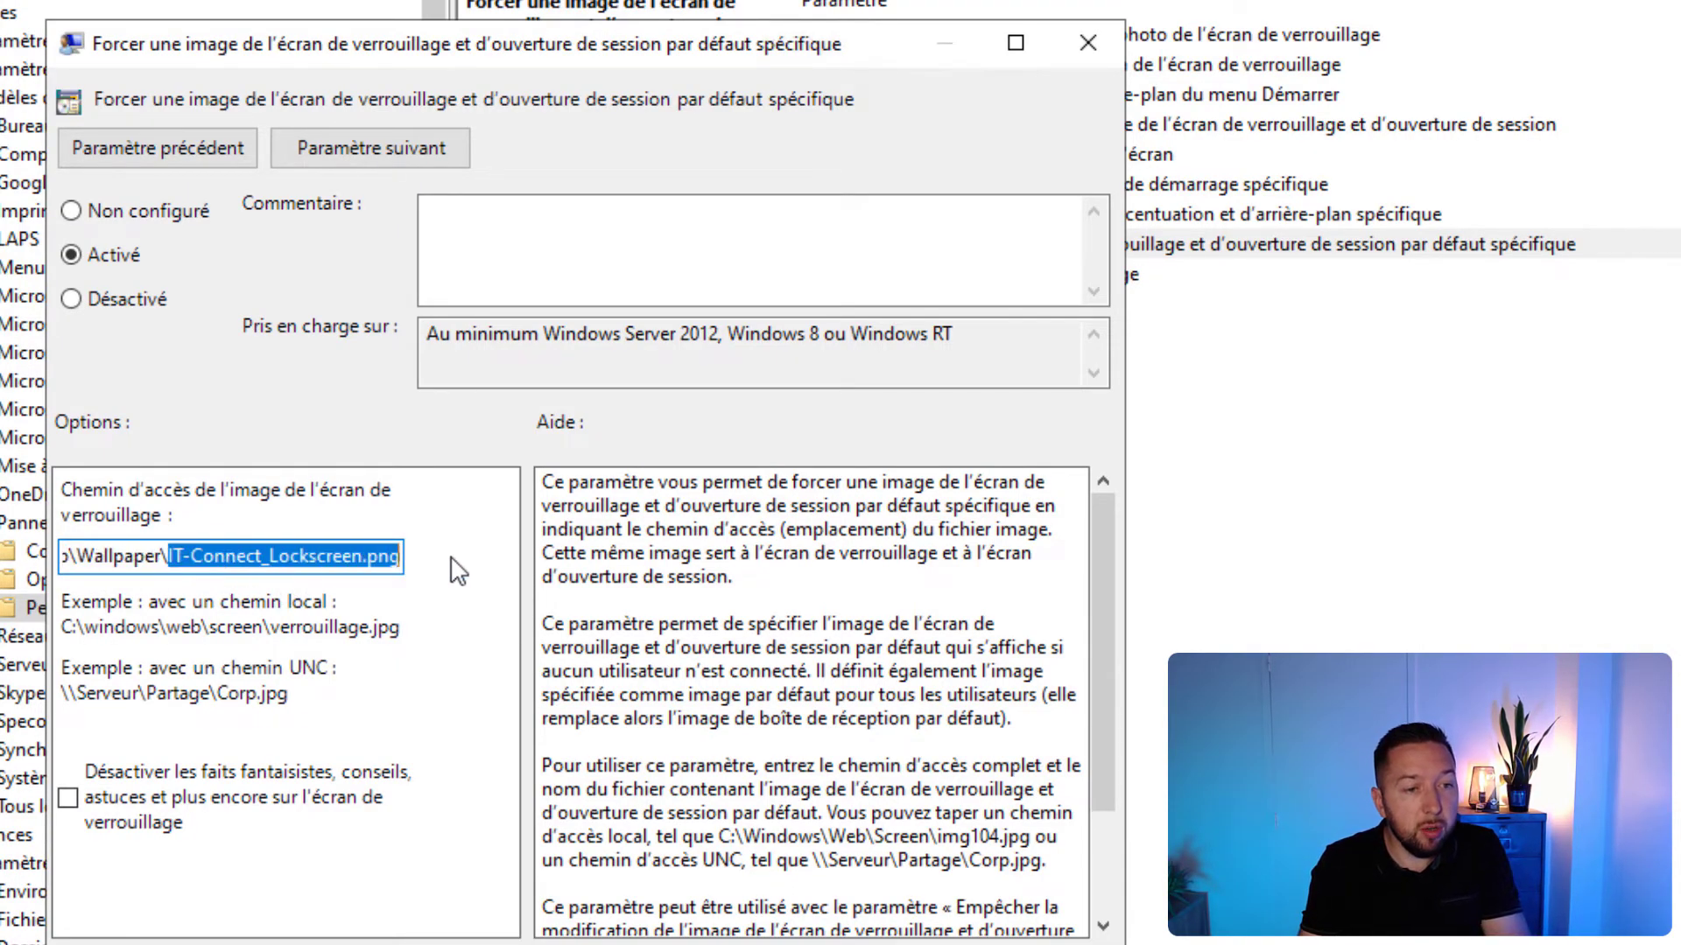
{"action": "left_click", "coordinate": [363, 565]}
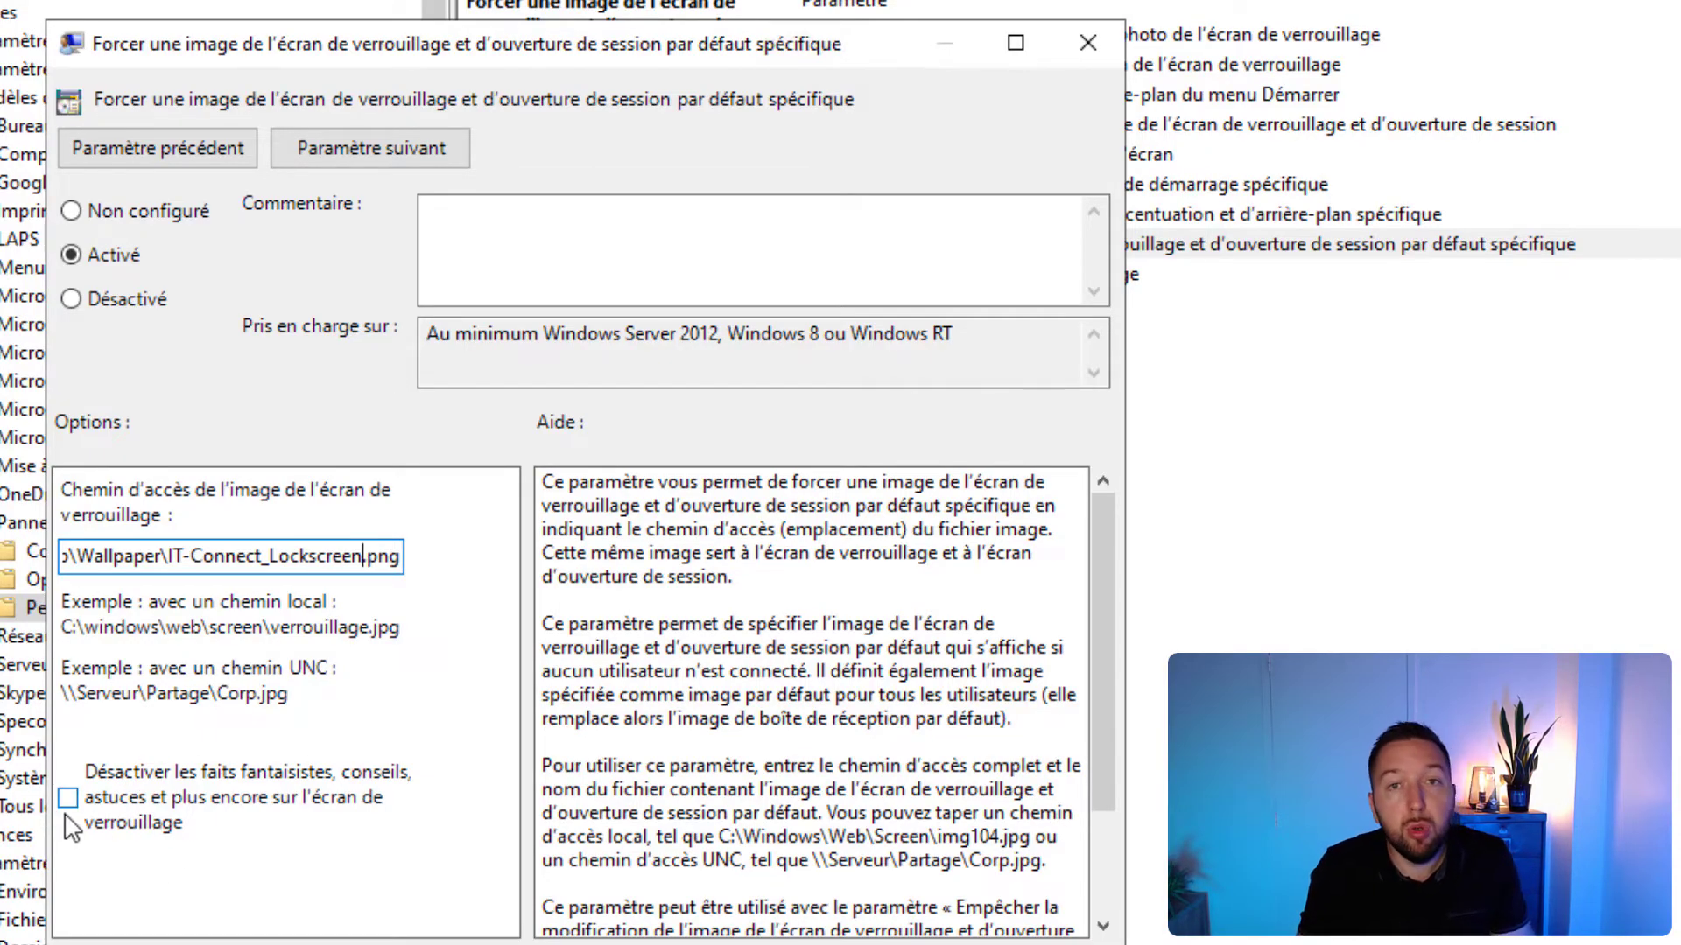
{"action": "left_click", "coordinate": [1052, 944]}
{"action": "left_click", "coordinate": [805, 944]}
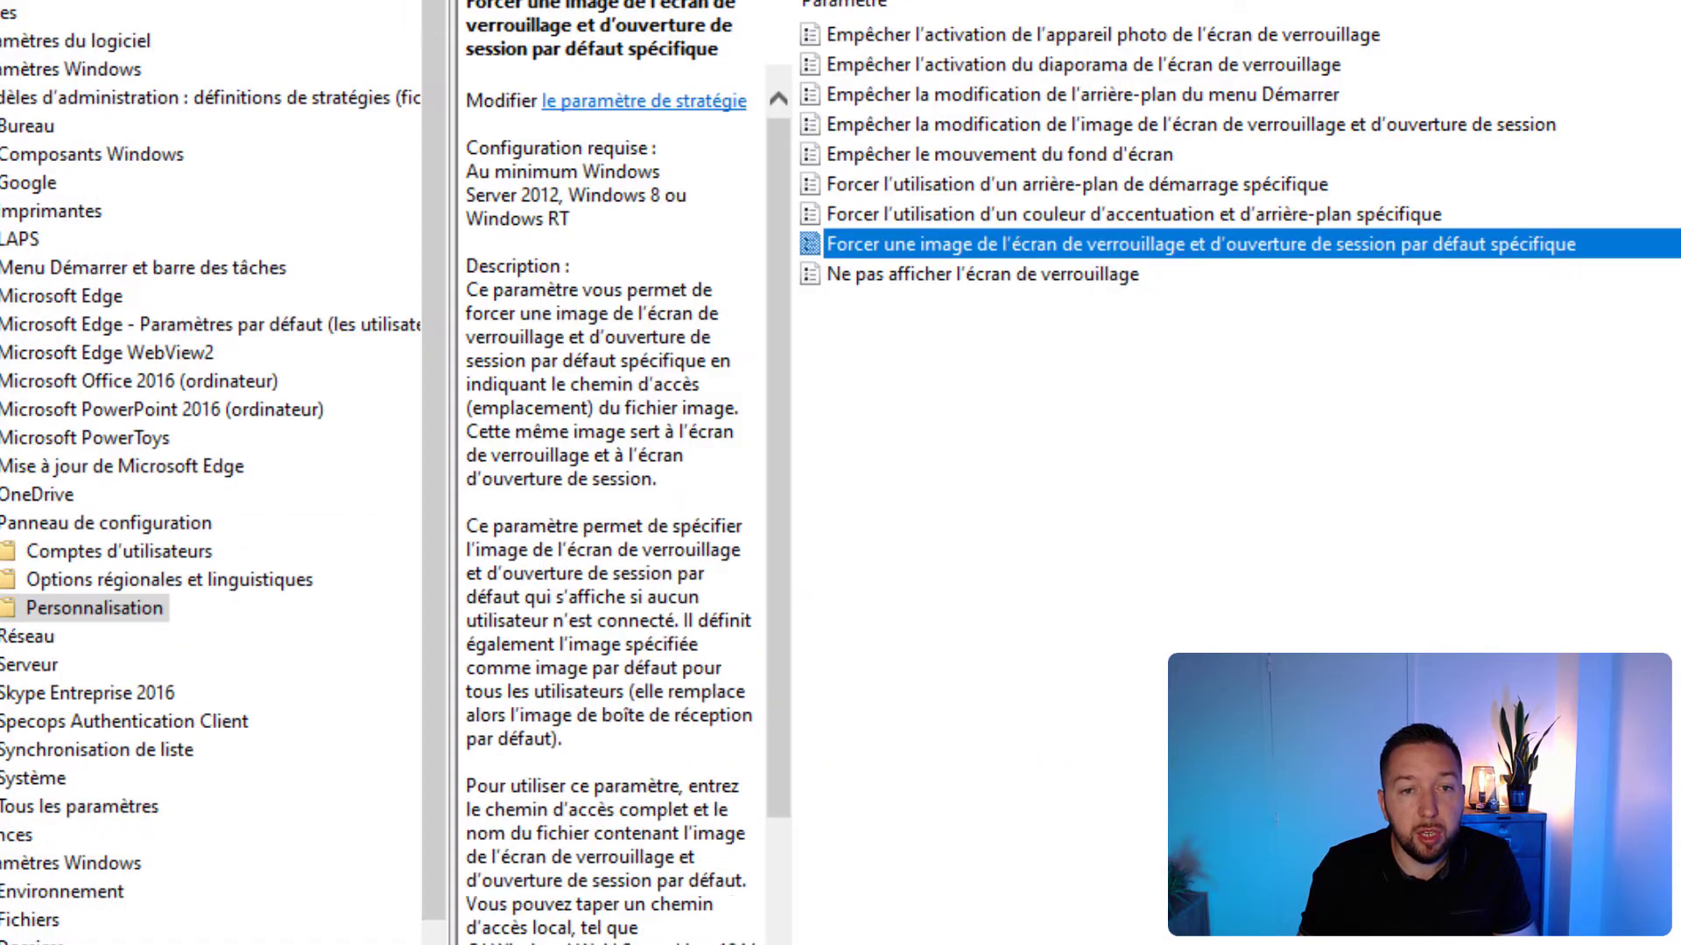
{"action": "left_click", "coordinate": [1325, 495]}
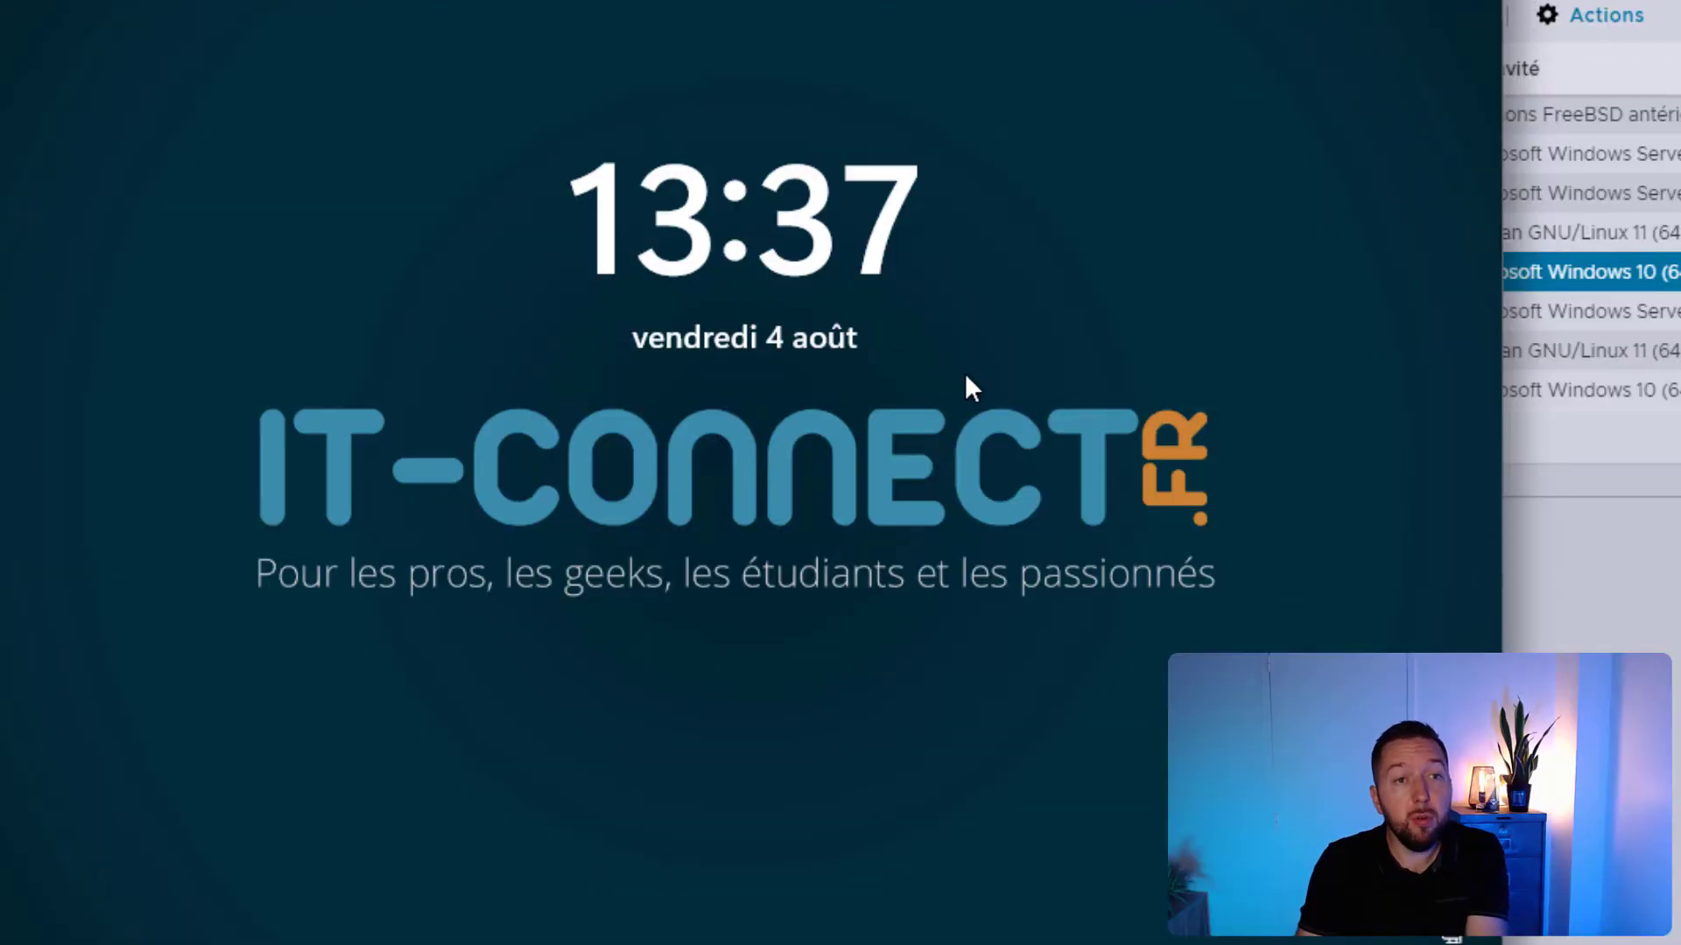
Switch from the client's lock screen to the Group Policy editor and list the registry items in the computer configuration's Windows settings preferences.
{"action": "left_click", "coordinate": [1024, 780]}
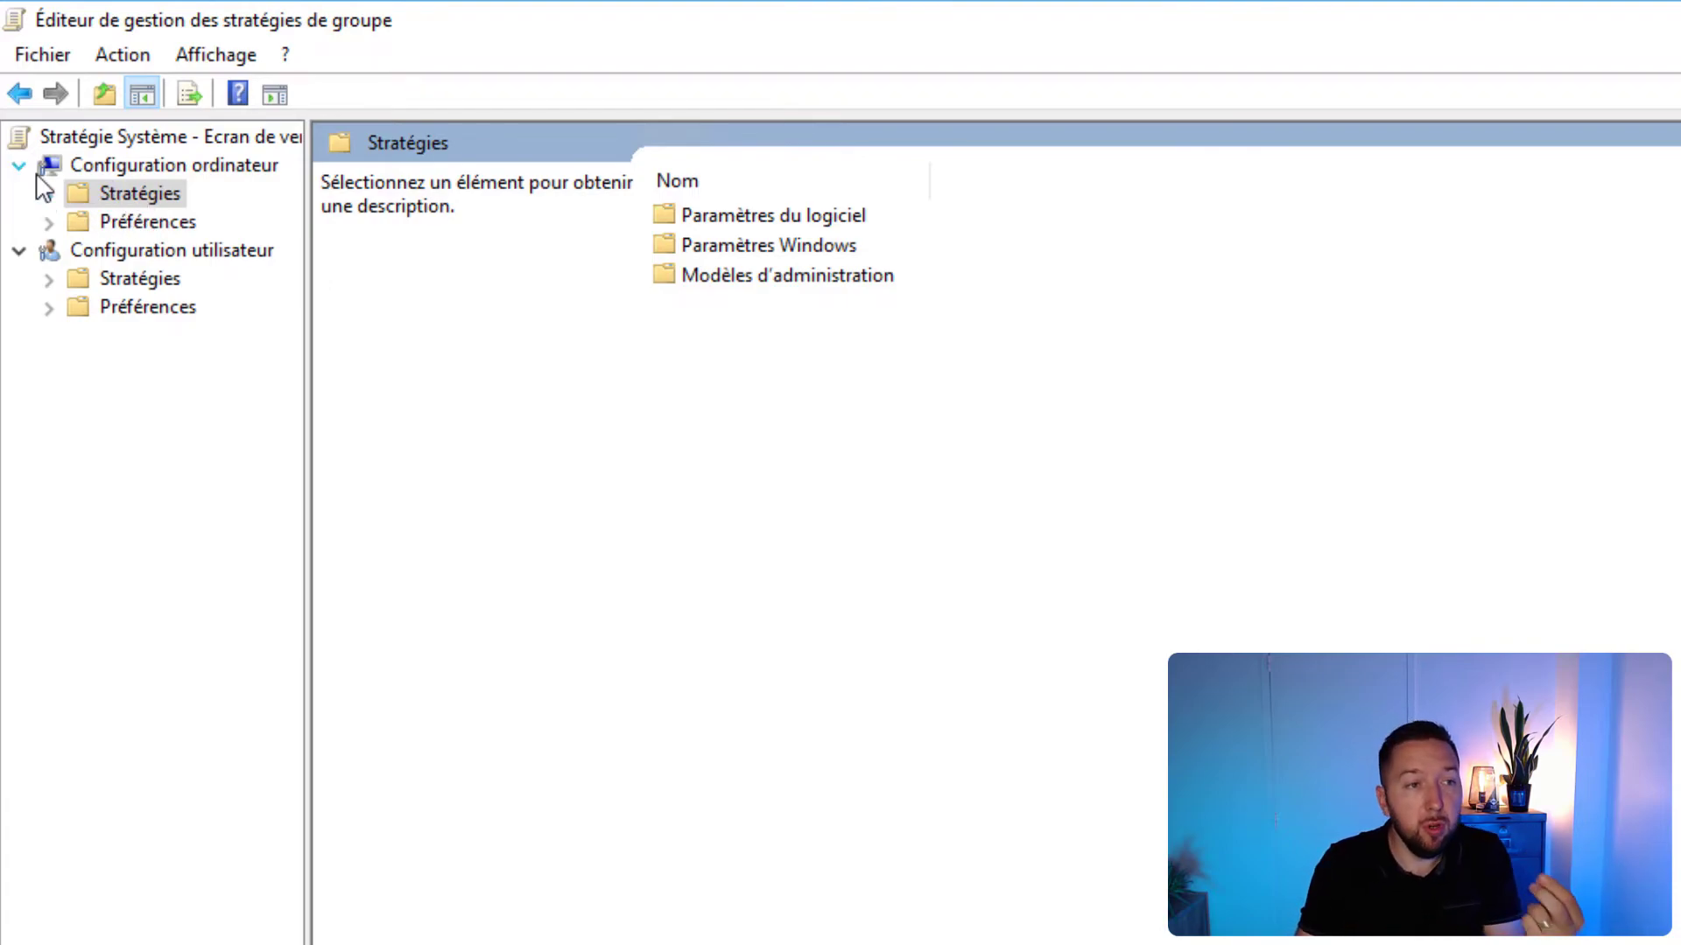
{"action": "left_click", "coordinate": [49, 222]}
{"action": "left_click", "coordinate": [78, 279]}
{"action": "left_click", "coordinate": [77, 279]}
{"action": "left_click", "coordinate": [77, 250]}
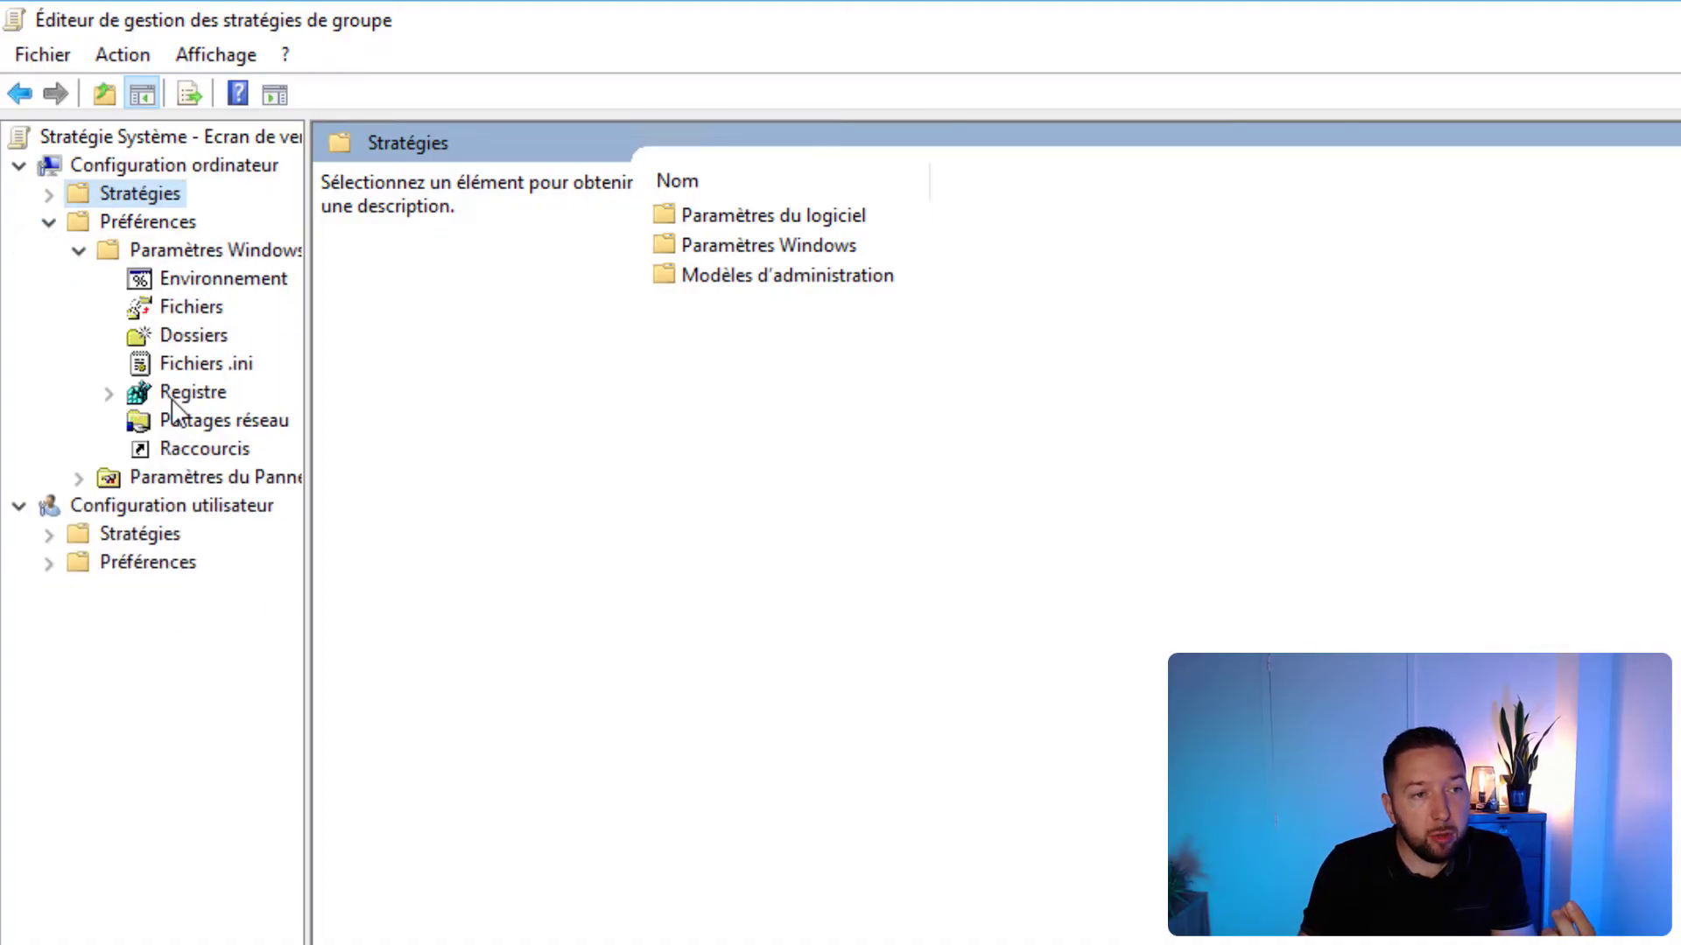
{"action": "left_click", "coordinate": [189, 393]}
{"action": "left_click_drag", "start_coordinate": [847, 237], "coordinate": [926, 261]}
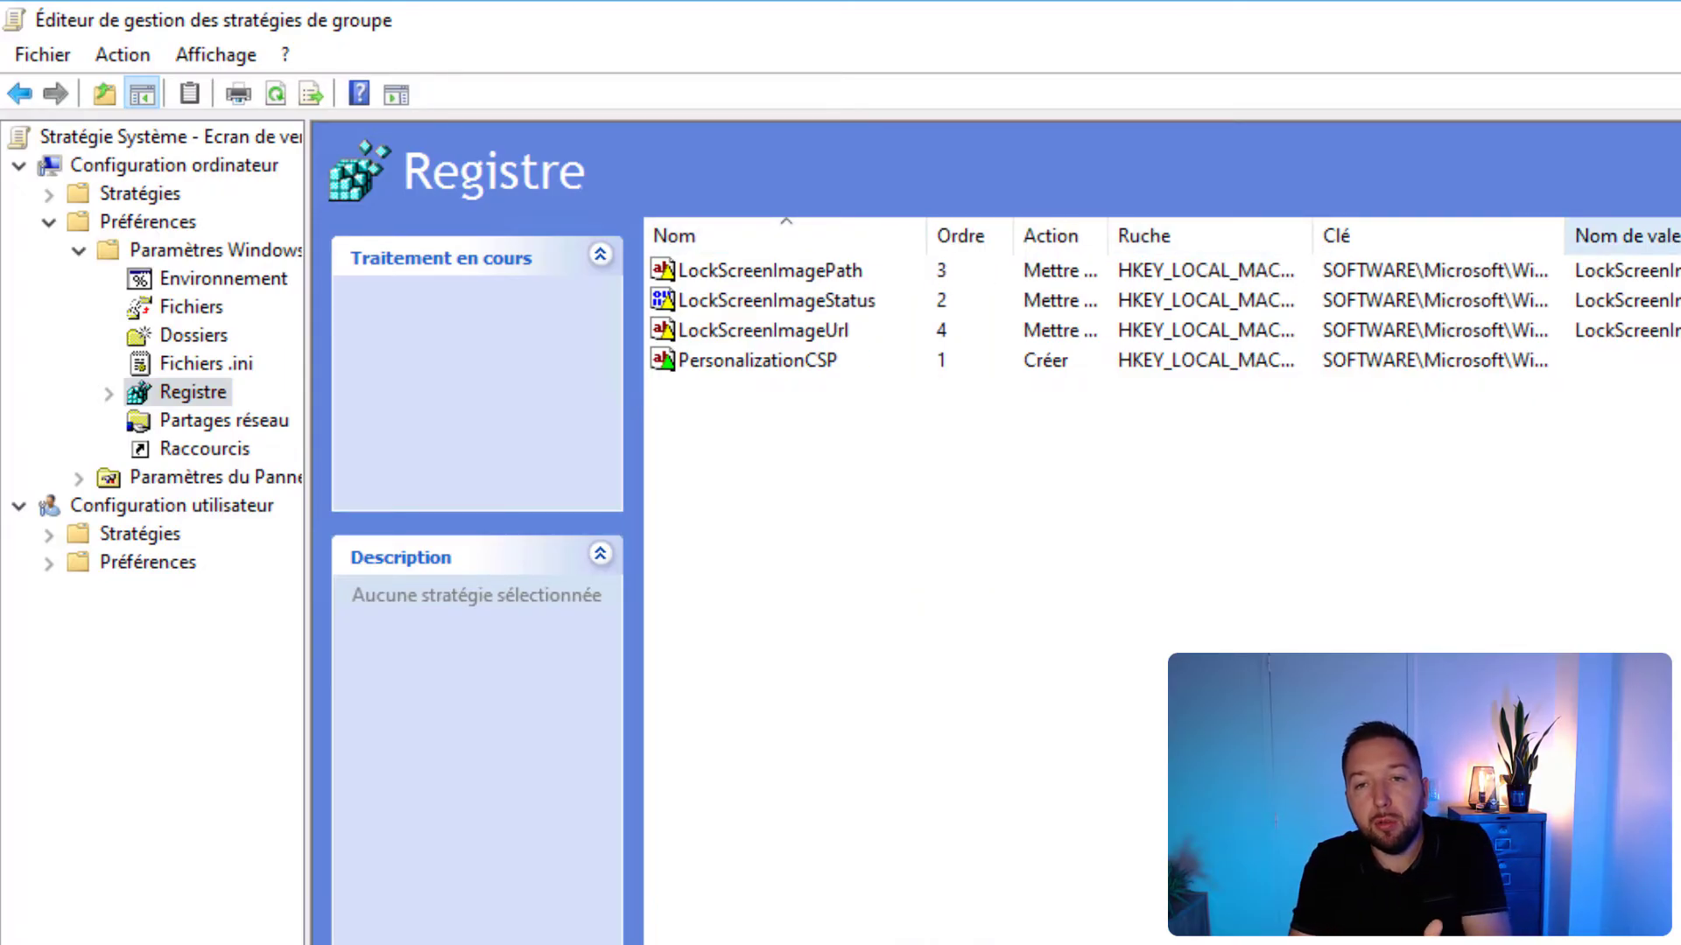
Review the hive and key path of the PersonalizationCSP registry item, then close its properties.
{"action": "left_click", "coordinate": [851, 247]}
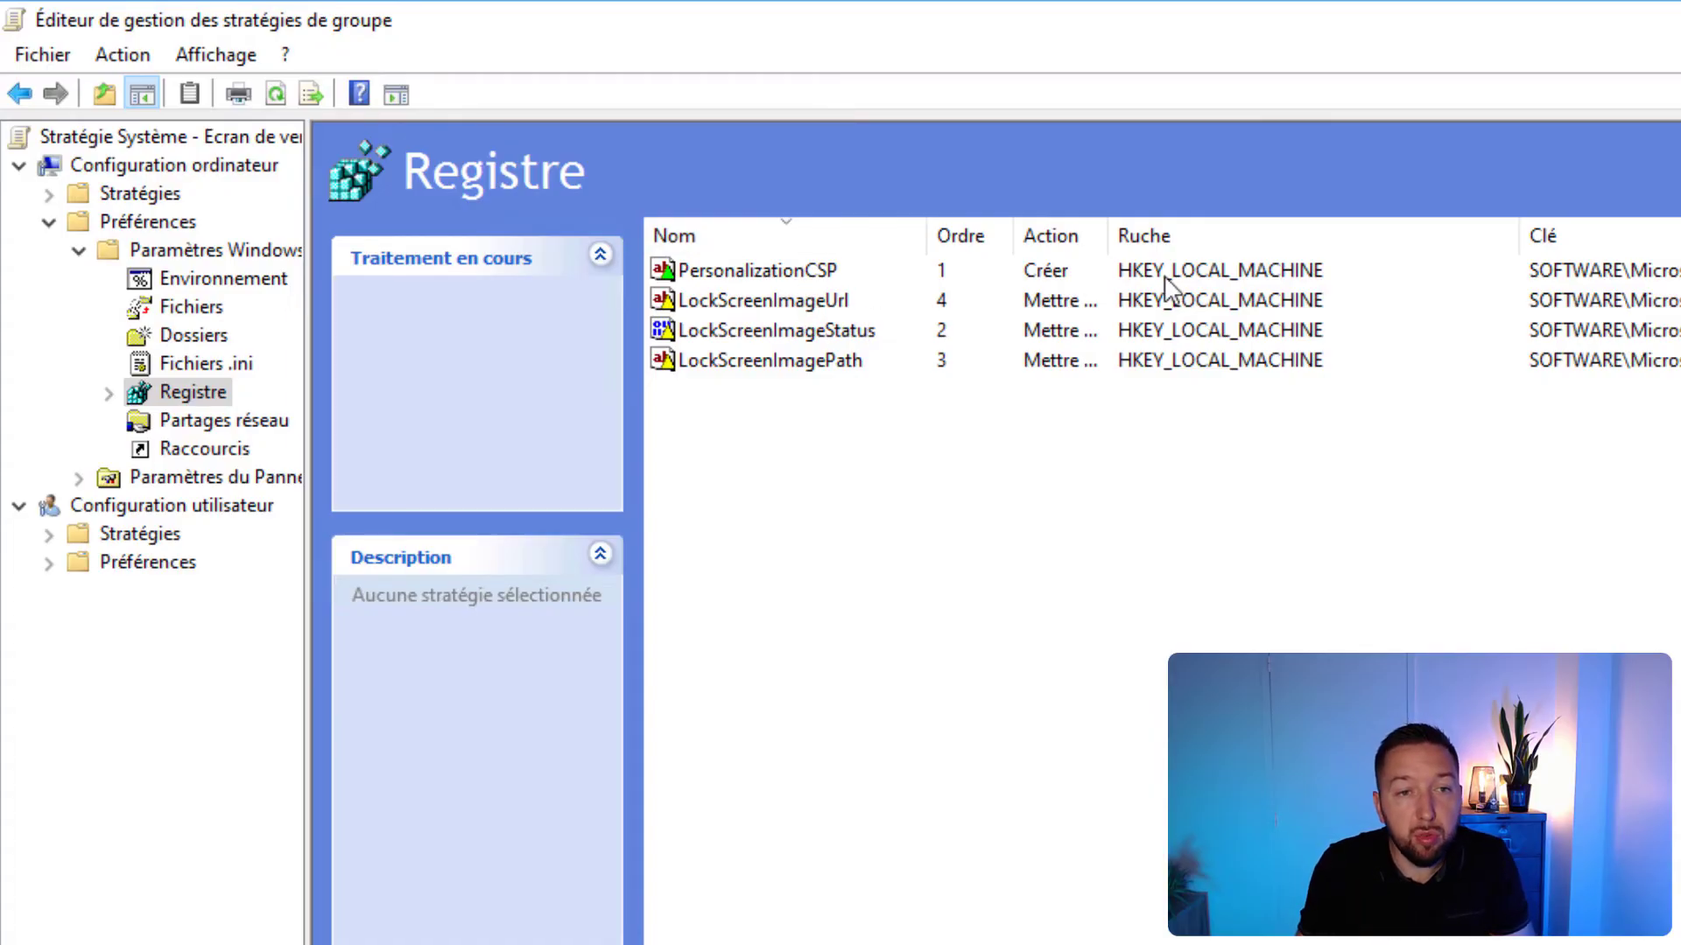
{"action": "left_click", "coordinate": [953, 269]}
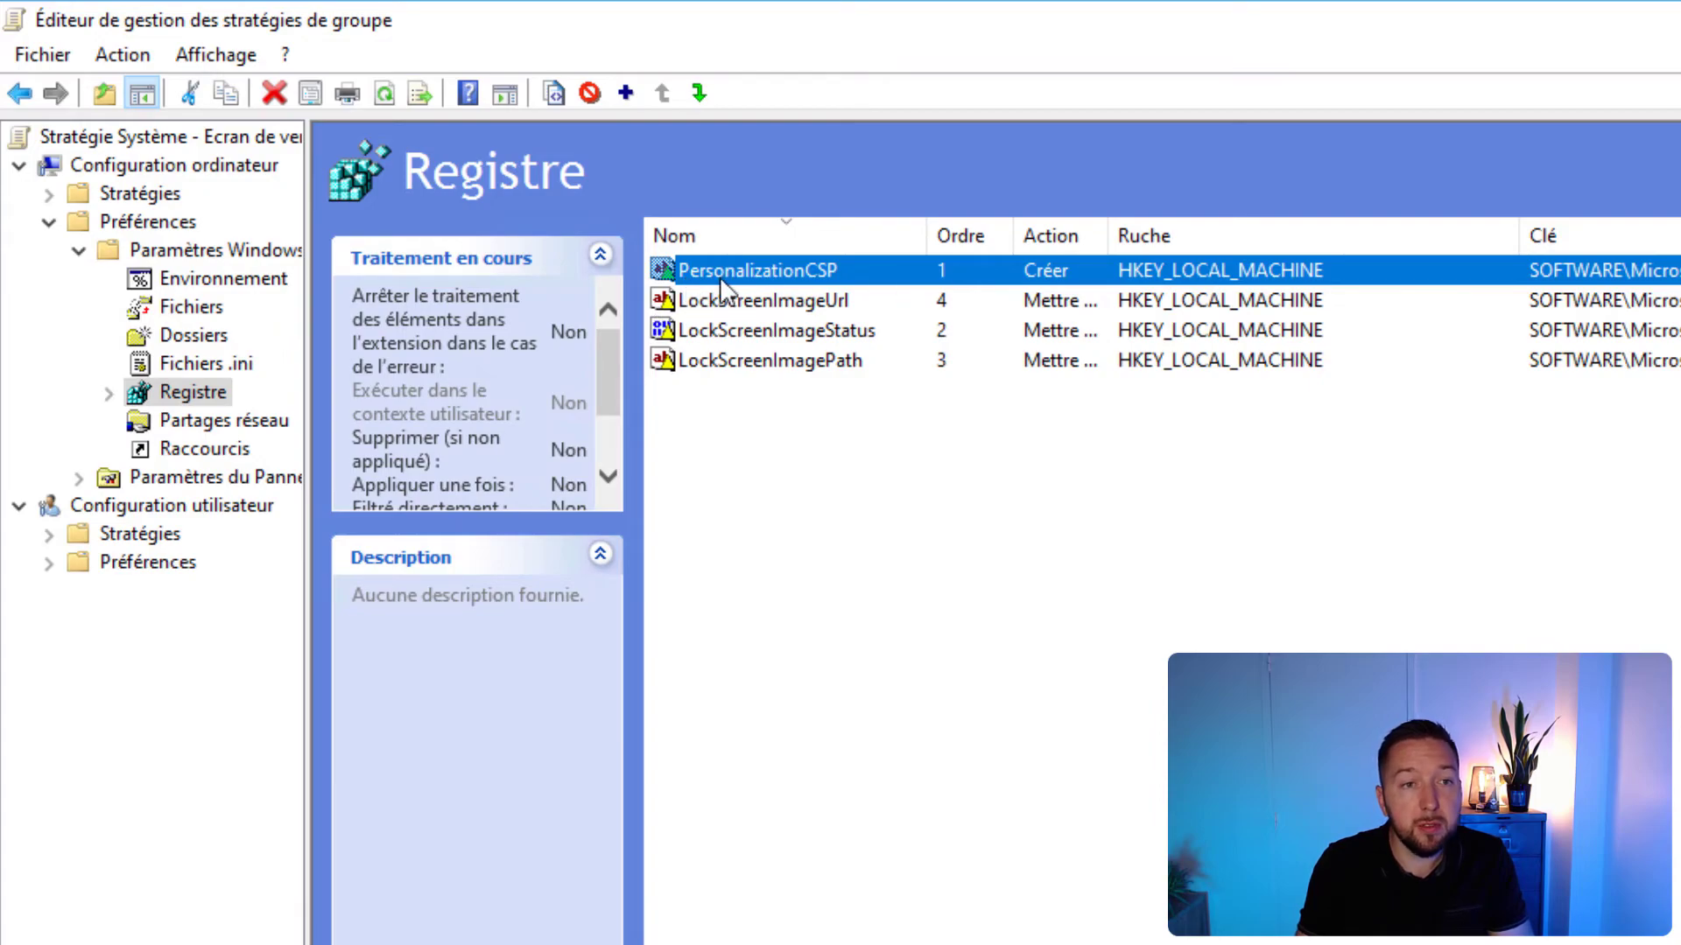
{"action": "double_click", "coordinate": [807, 275]}
{"action": "left_click_drag", "start_coordinate": [1260, 324], "coordinate": [834, 290]}
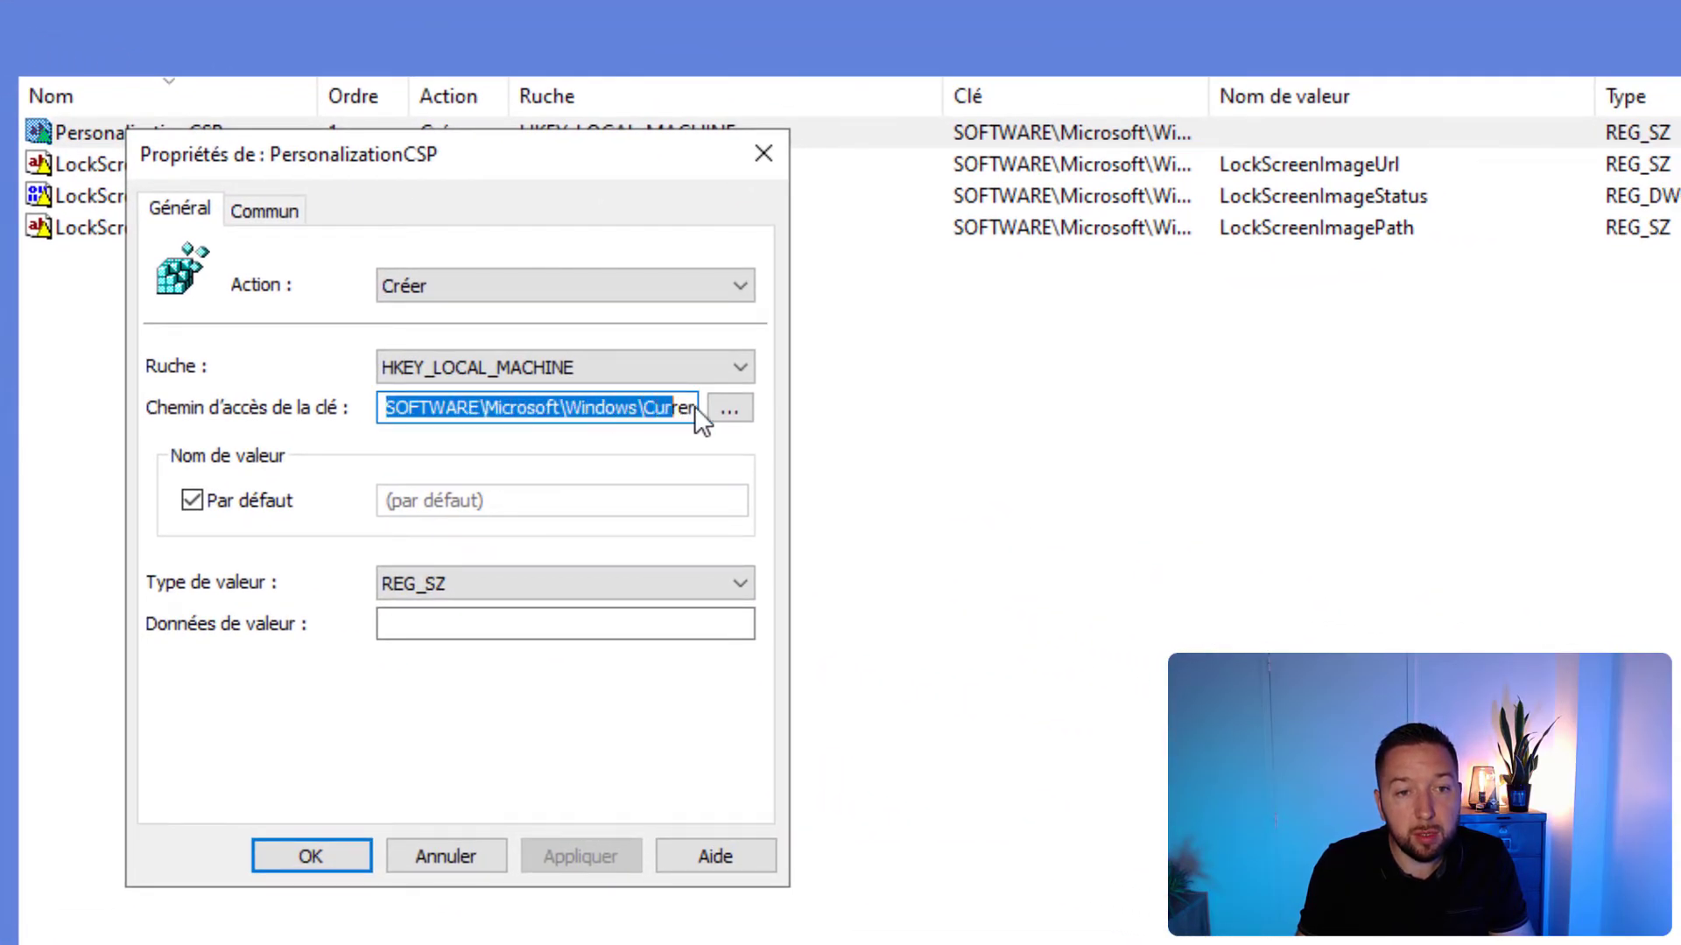
{"action": "left_click_drag", "start_coordinate": [695, 406], "coordinate": [795, 412]}
{"action": "left_click", "coordinate": [564, 410]}
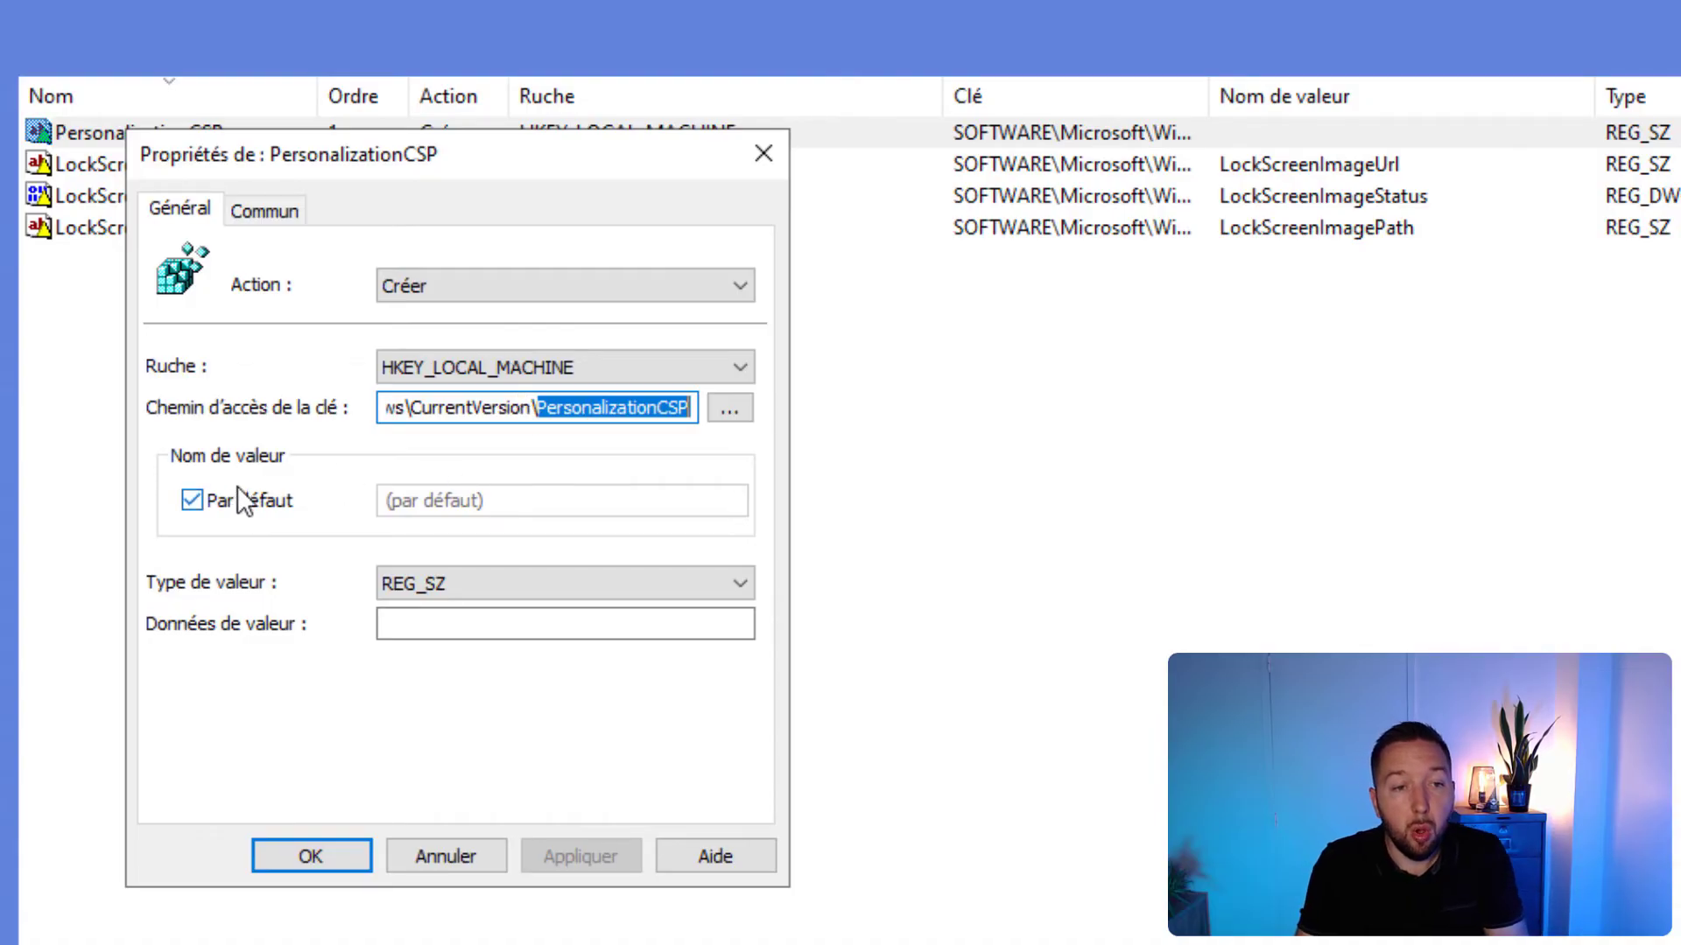
{"action": "left_click", "coordinate": [764, 153]}
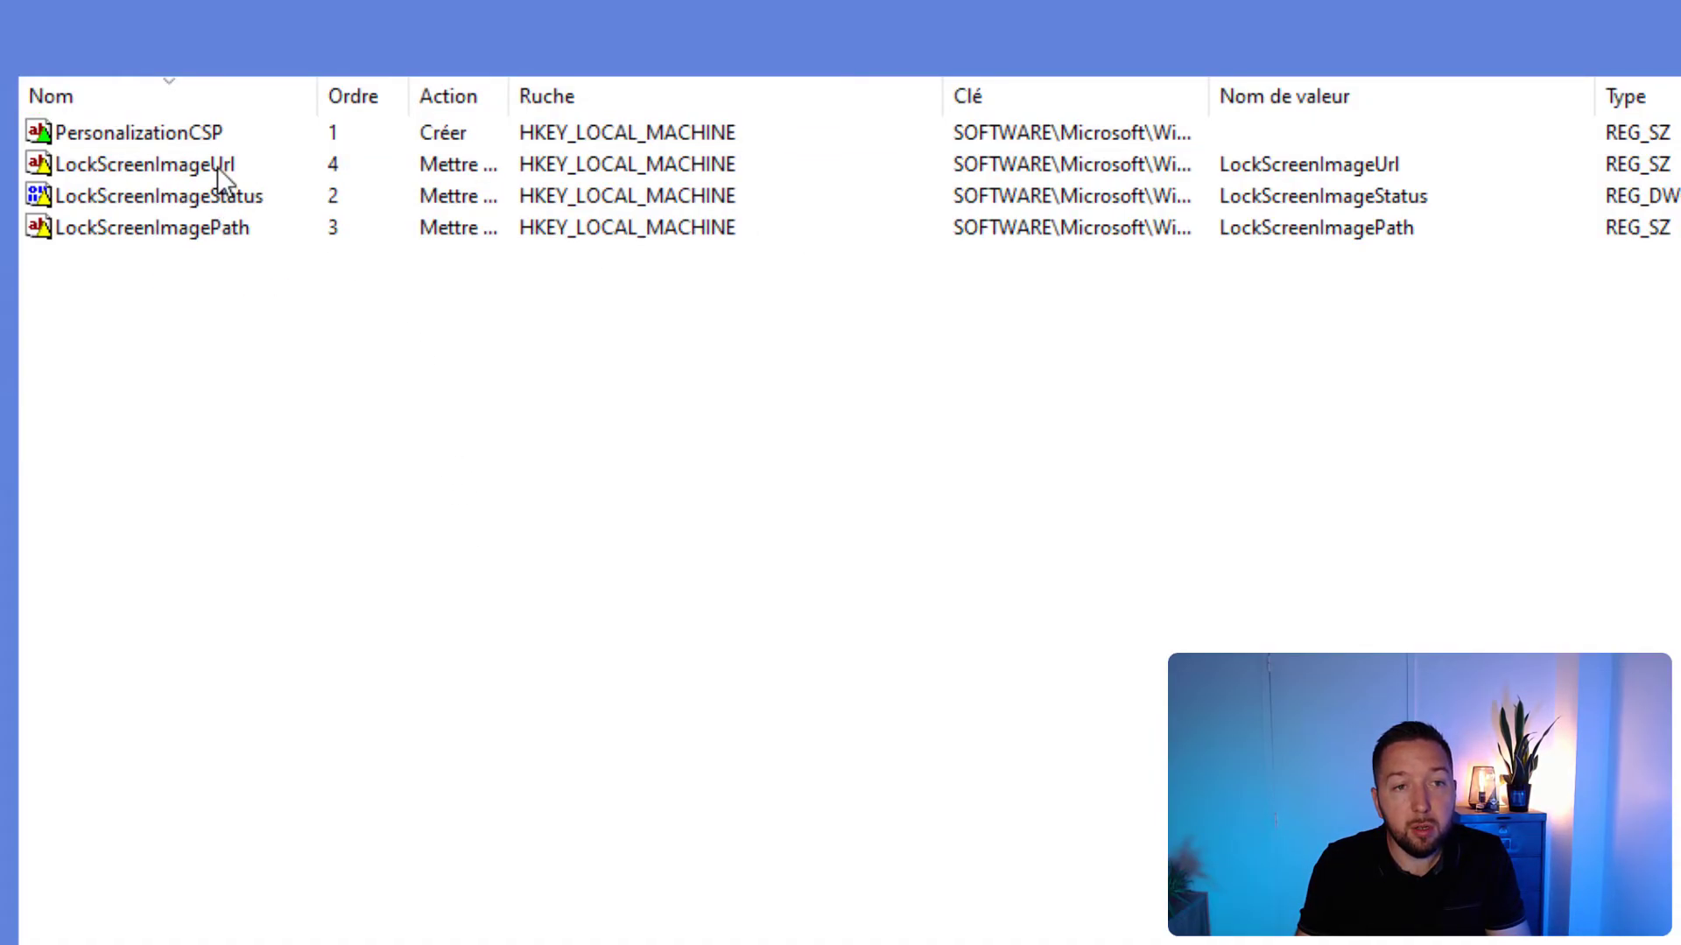
Sort the registry items by order and review the key path and value name of the LockScreenImageStatus item, then close its properties.
{"action": "left_click", "coordinate": [353, 96]}
{"action": "left_click", "coordinate": [138, 164]}
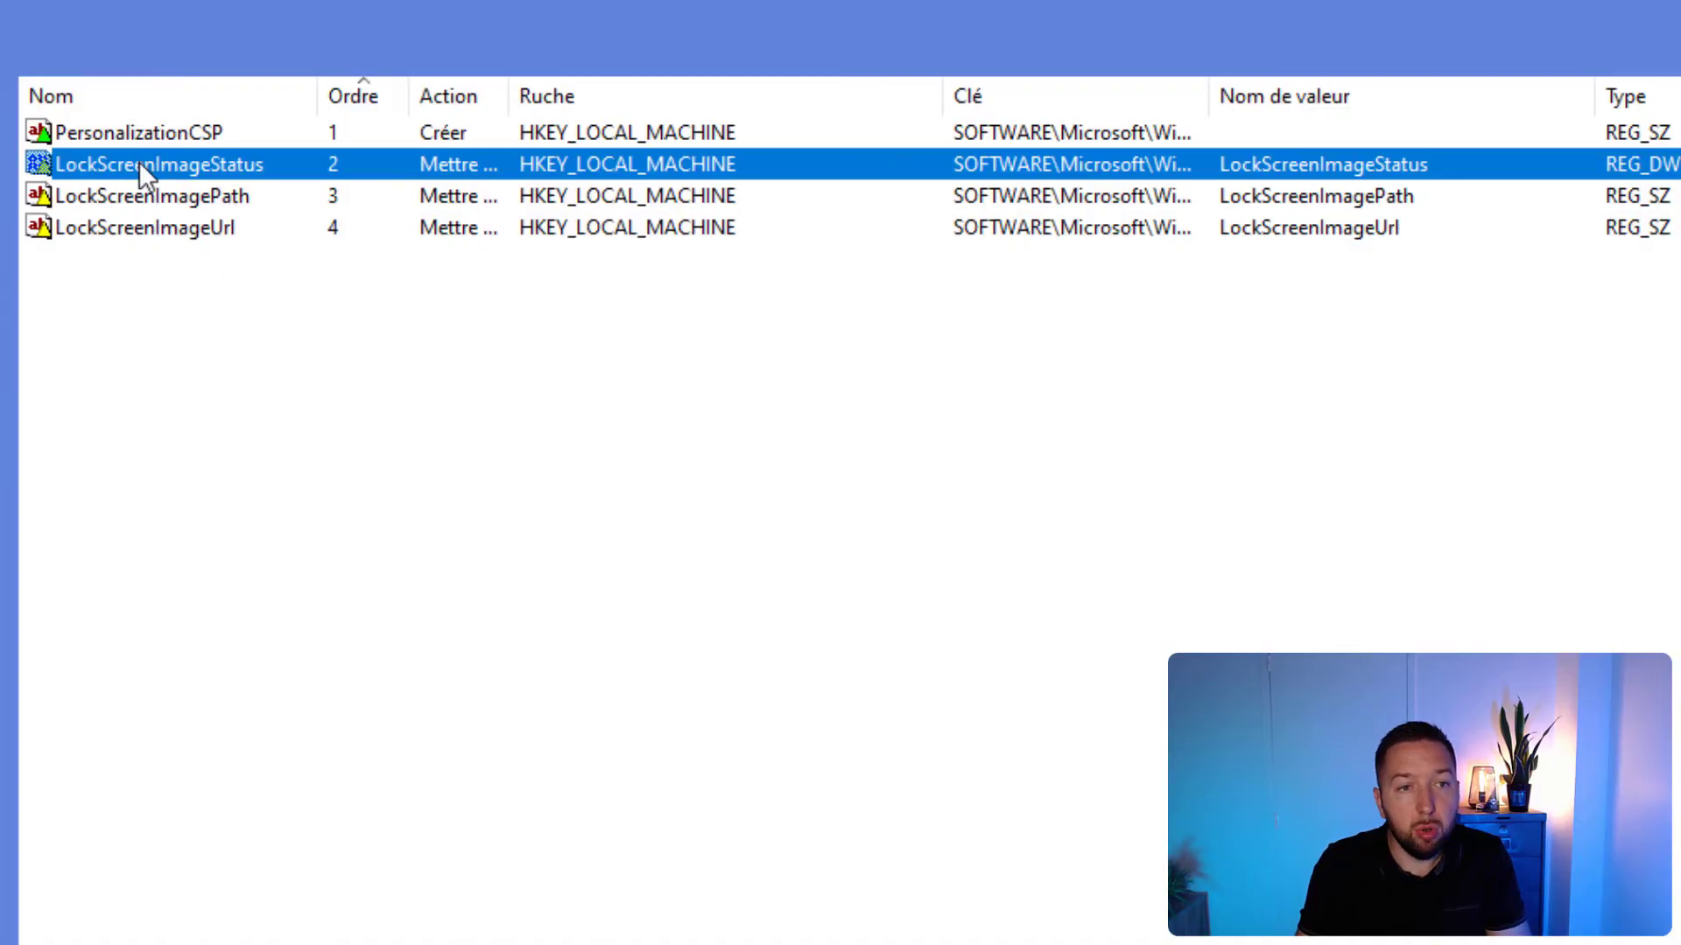
{"action": "double_click", "coordinate": [156, 165]}
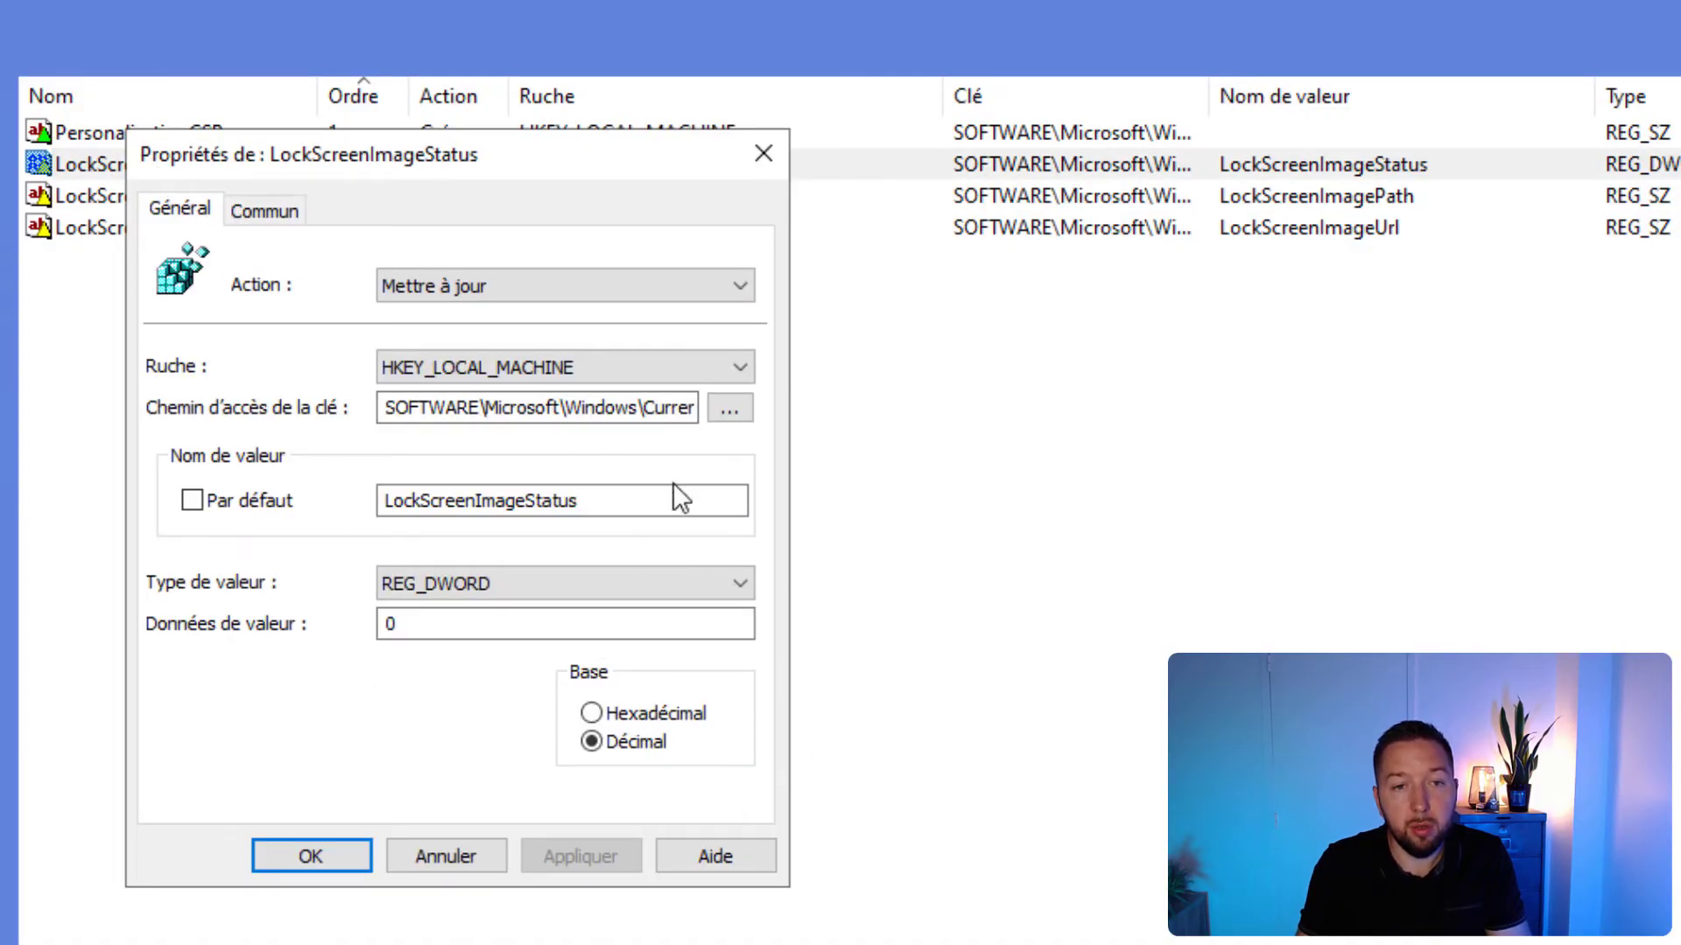
{"action": "left_click", "coordinate": [630, 407]}
{"action": "left_click_drag", "start_coordinate": [630, 407], "coordinate": [732, 407]}
{"action": "left_click", "coordinate": [630, 411]}
{"action": "left_click_drag", "start_coordinate": [538, 412], "coordinate": [608, 411]}
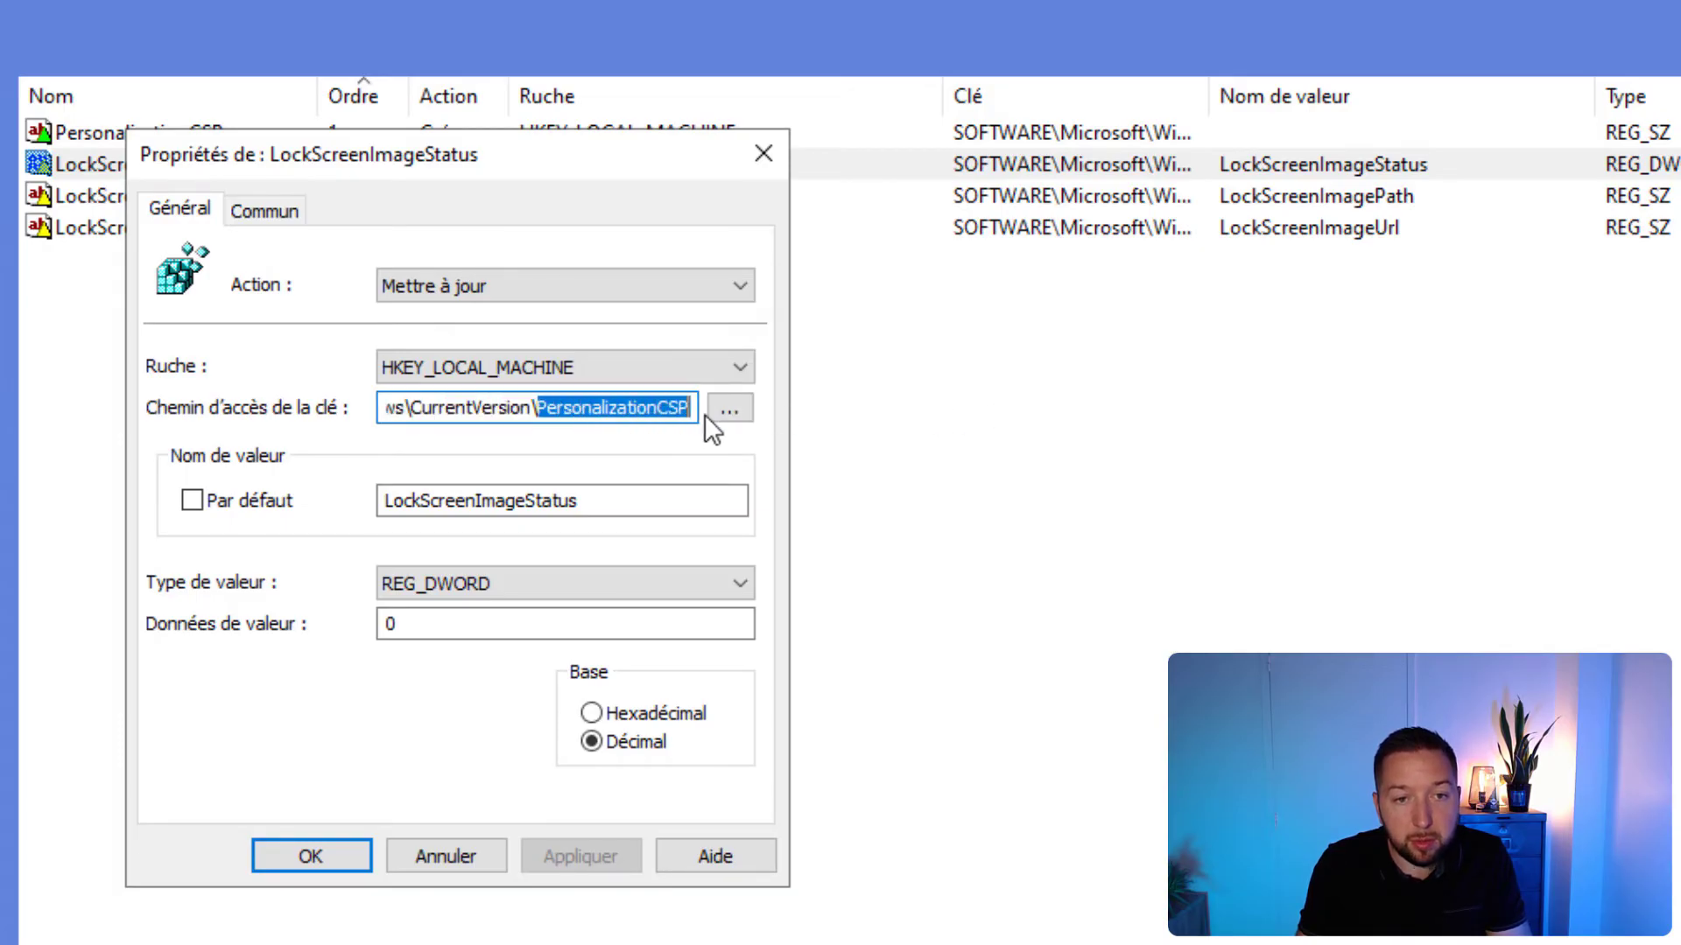
{"action": "left_click_drag", "start_coordinate": [651, 506], "coordinate": [342, 493]}
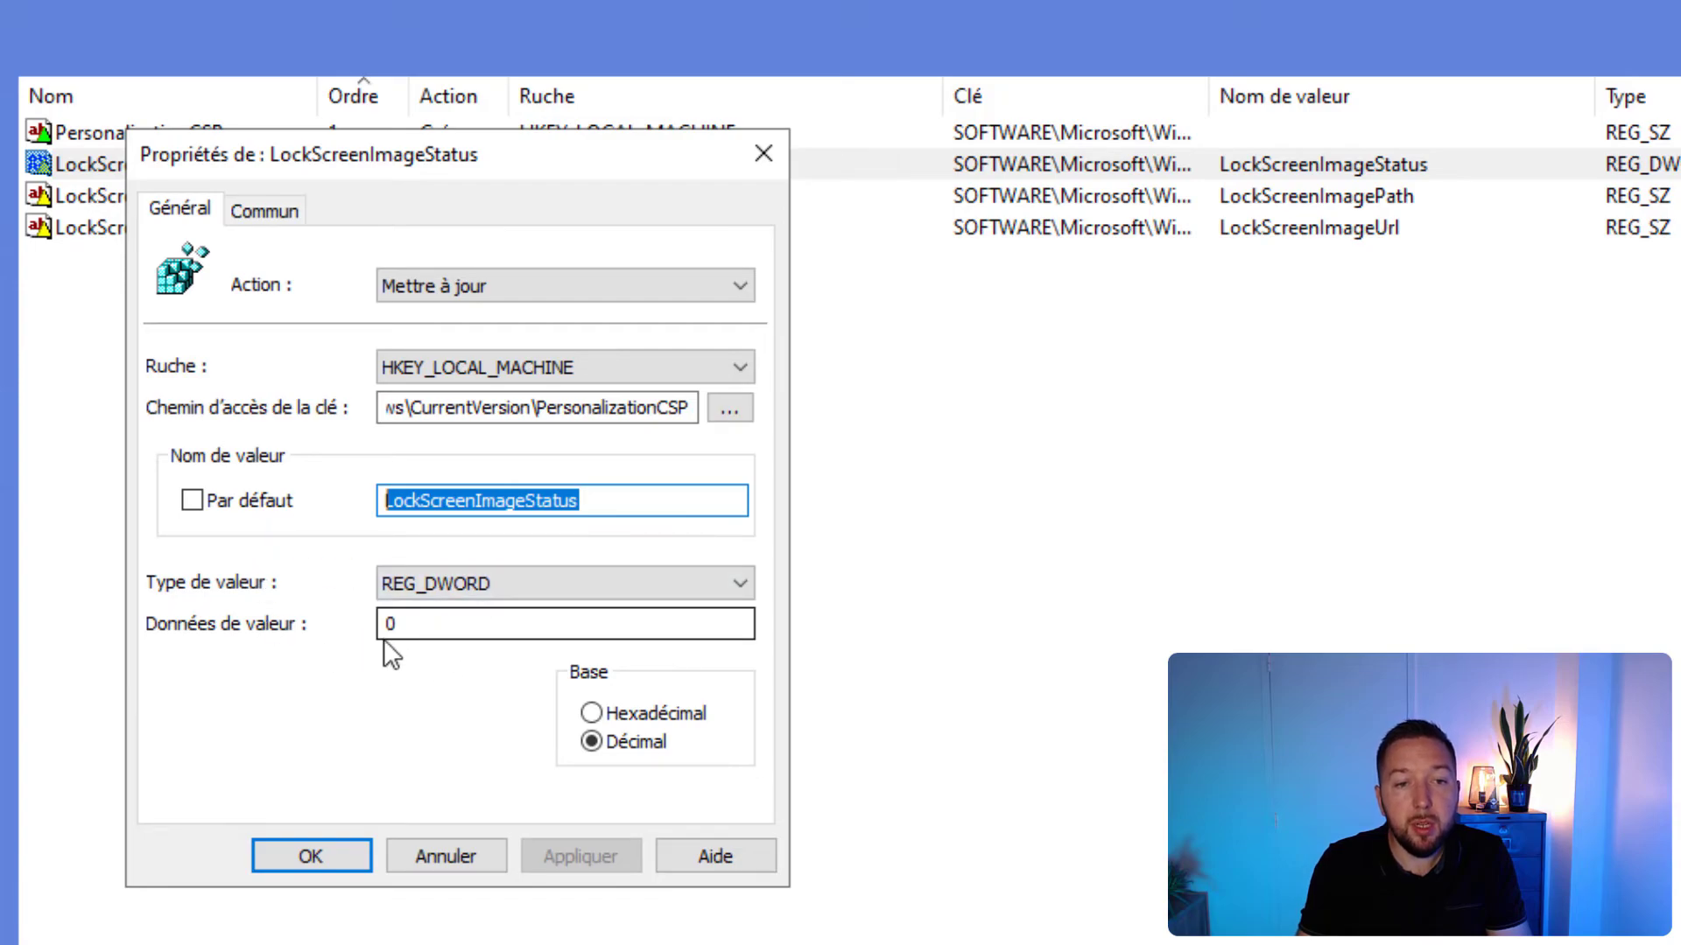
{"action": "left_click", "coordinate": [763, 154]}
Review the local image path in the value data of the LockScreenImagePath registry item, then close its properties.
{"action": "left_click", "coordinate": [280, 194]}
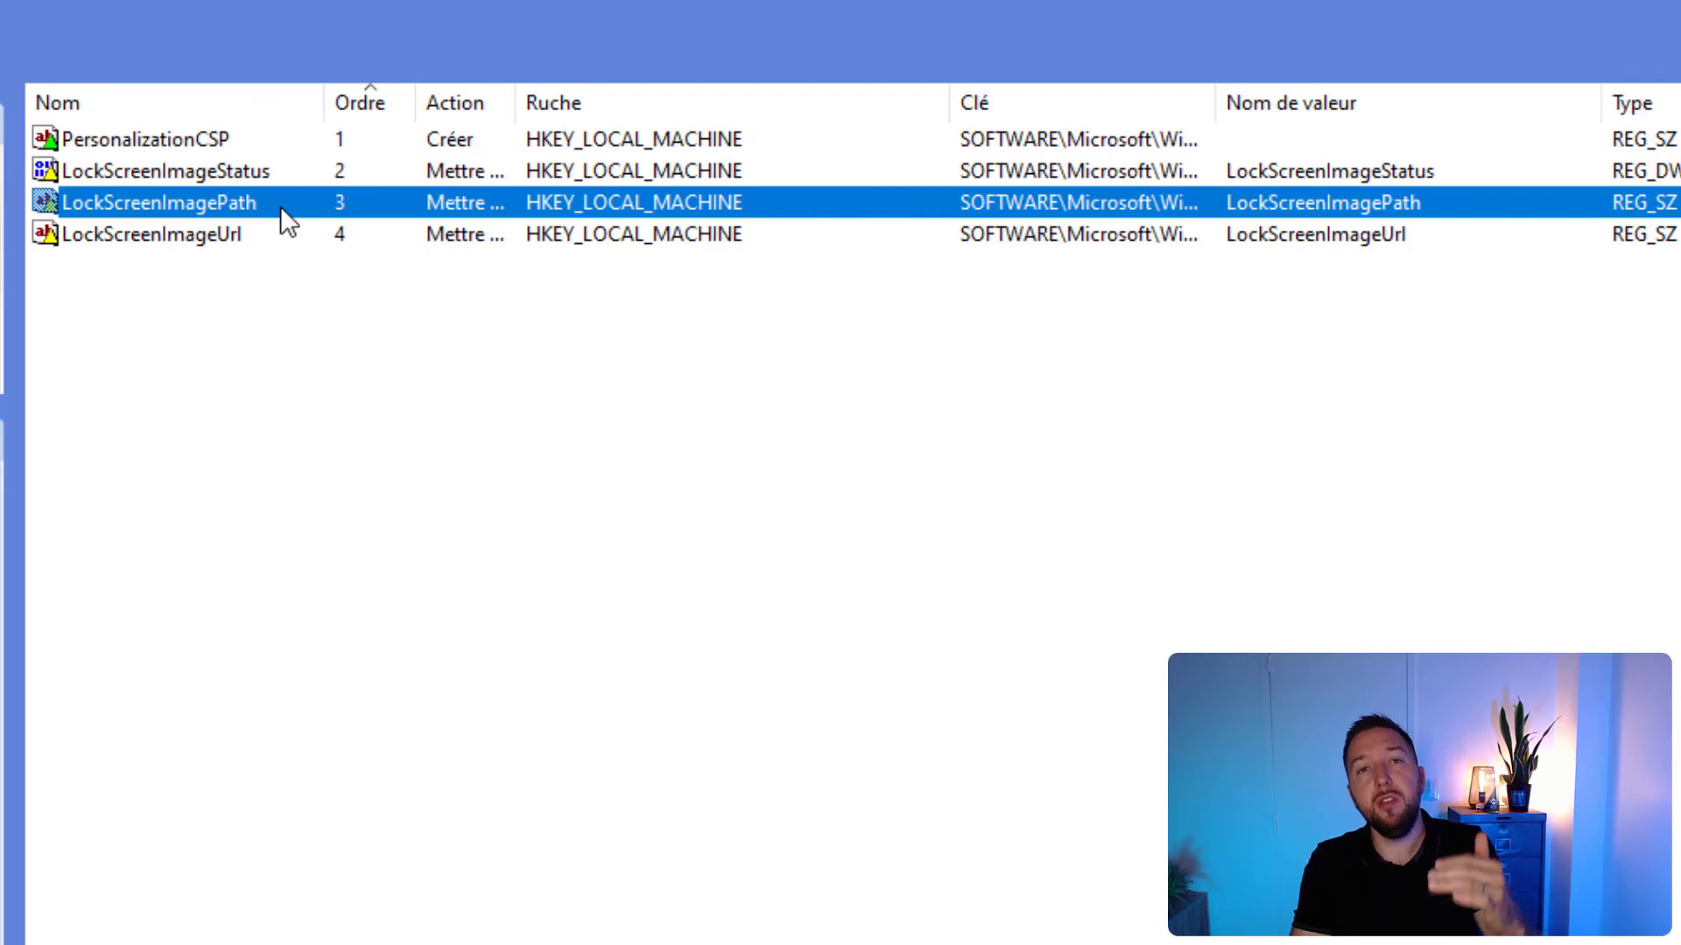
{"action": "double_click", "coordinate": [280, 212]}
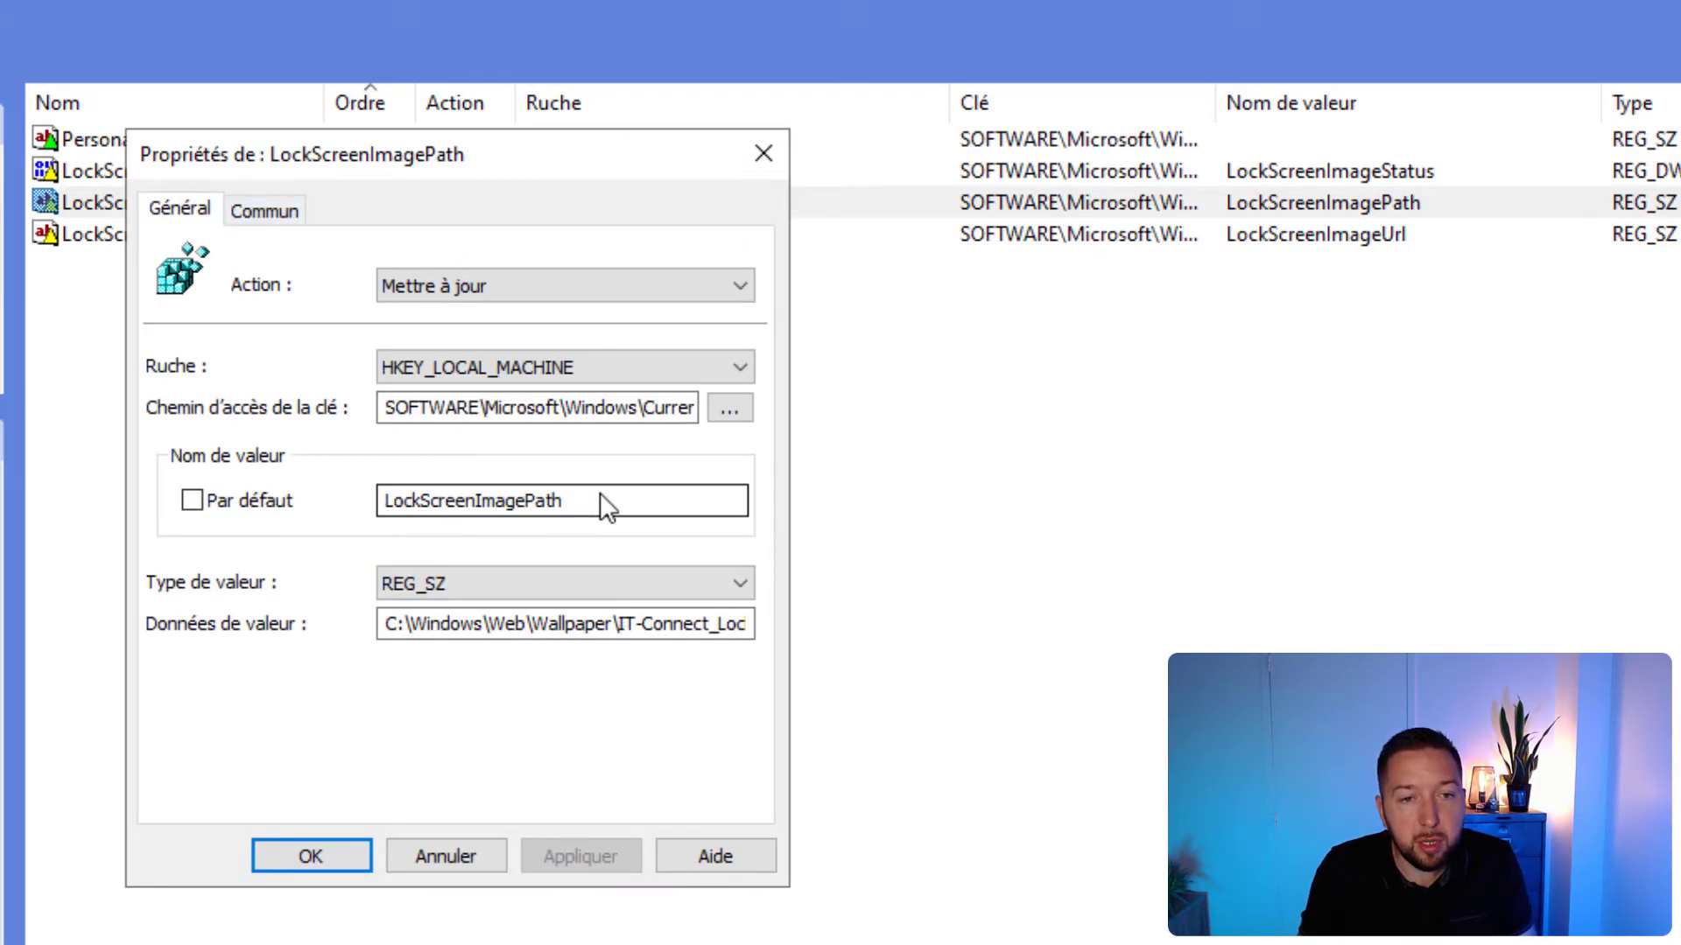
{"action": "left_click", "coordinate": [381, 623]}
{"action": "left_click_drag", "start_coordinate": [442, 618], "coordinate": [348, 617]}
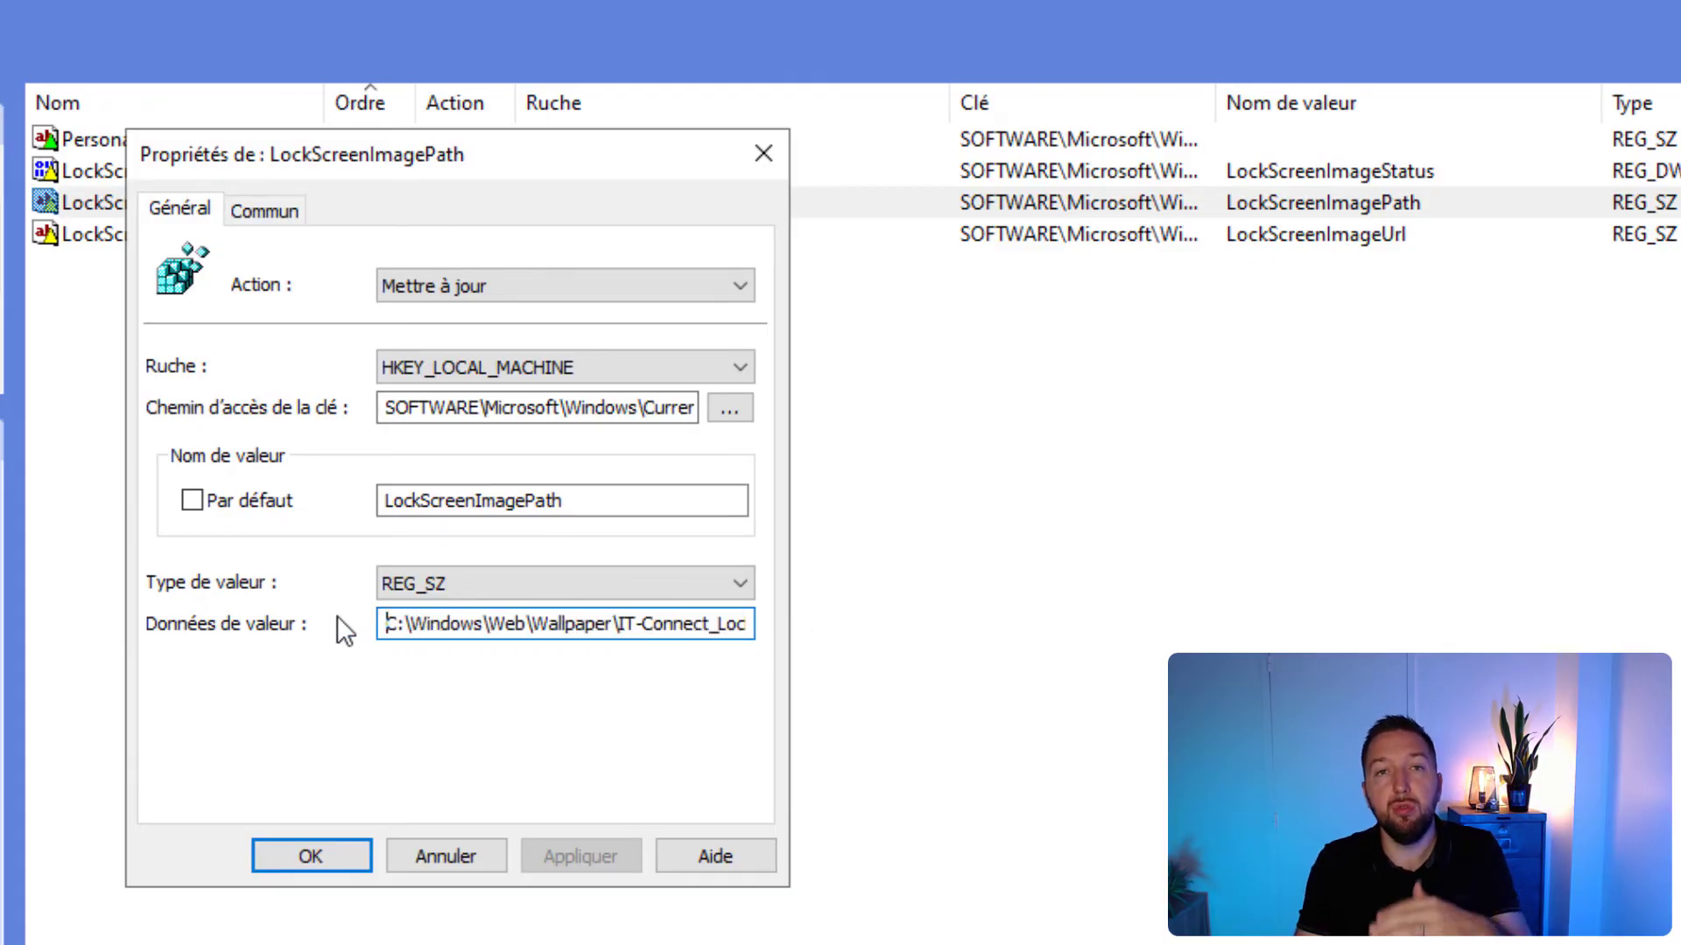
{"action": "left_click", "coordinate": [766, 161]}
Review the value data of the LockScreenImageUrl registry item, then close its properties.
{"action": "double_click", "coordinate": [207, 232]}
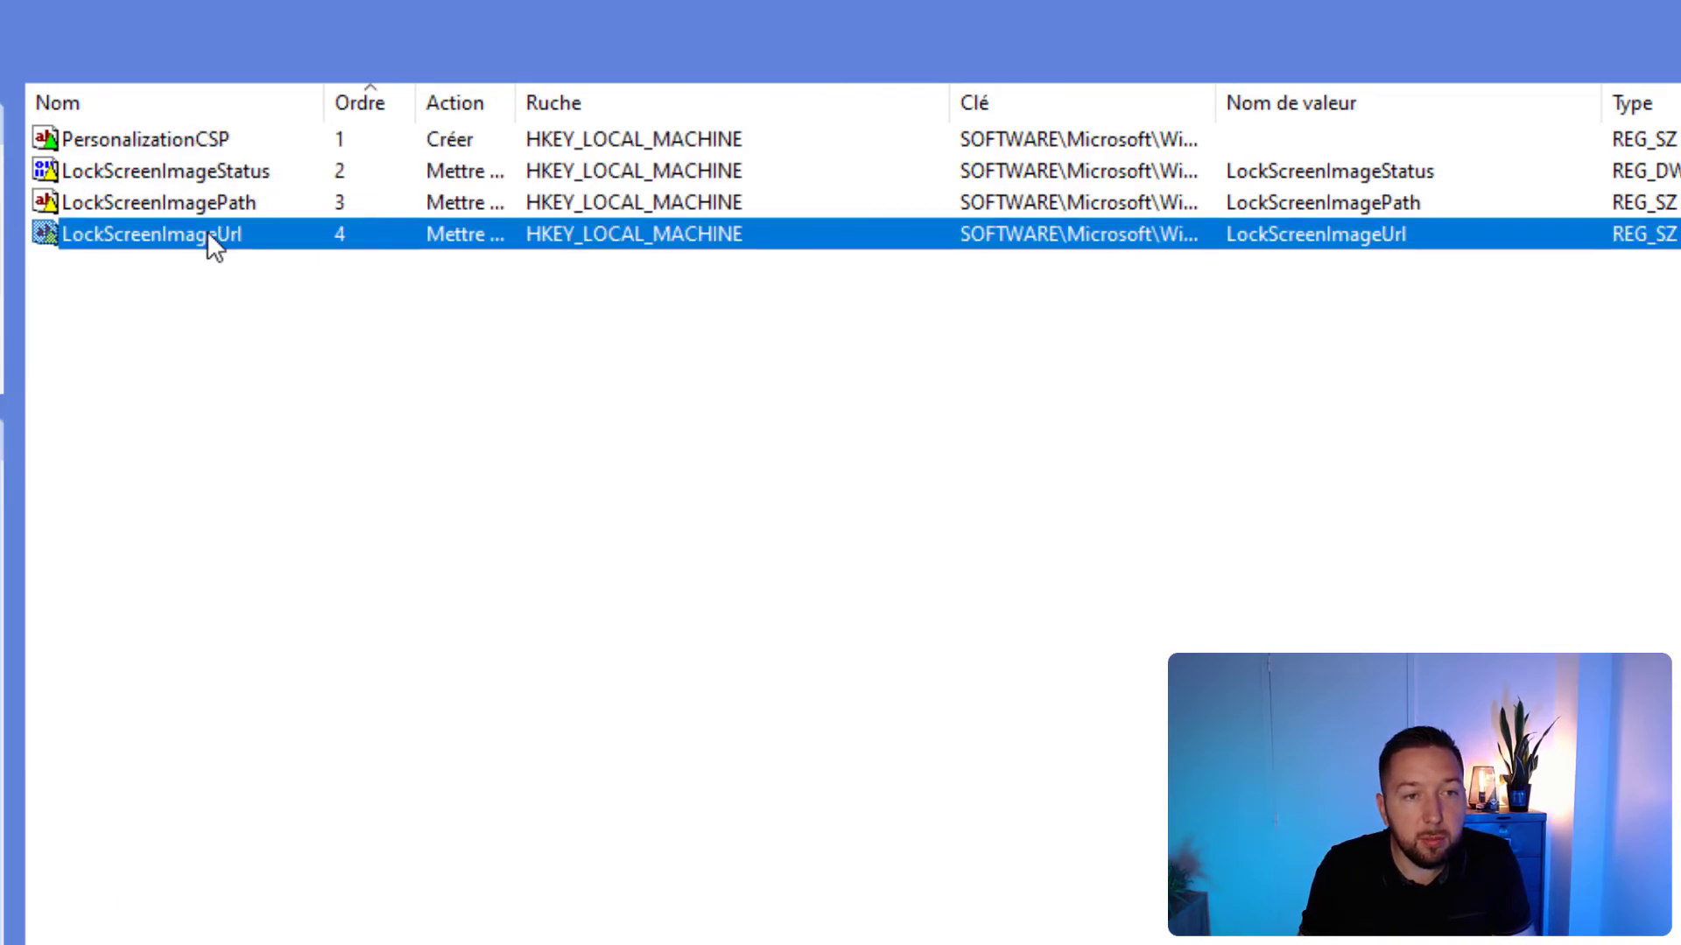
{"action": "left_click_drag", "start_coordinate": [389, 622], "coordinate": [910, 630]}
{"action": "left_click", "coordinate": [669, 623]}
{"action": "left_click", "coordinate": [763, 153]}
{"action": "left_click", "coordinate": [812, 462]}
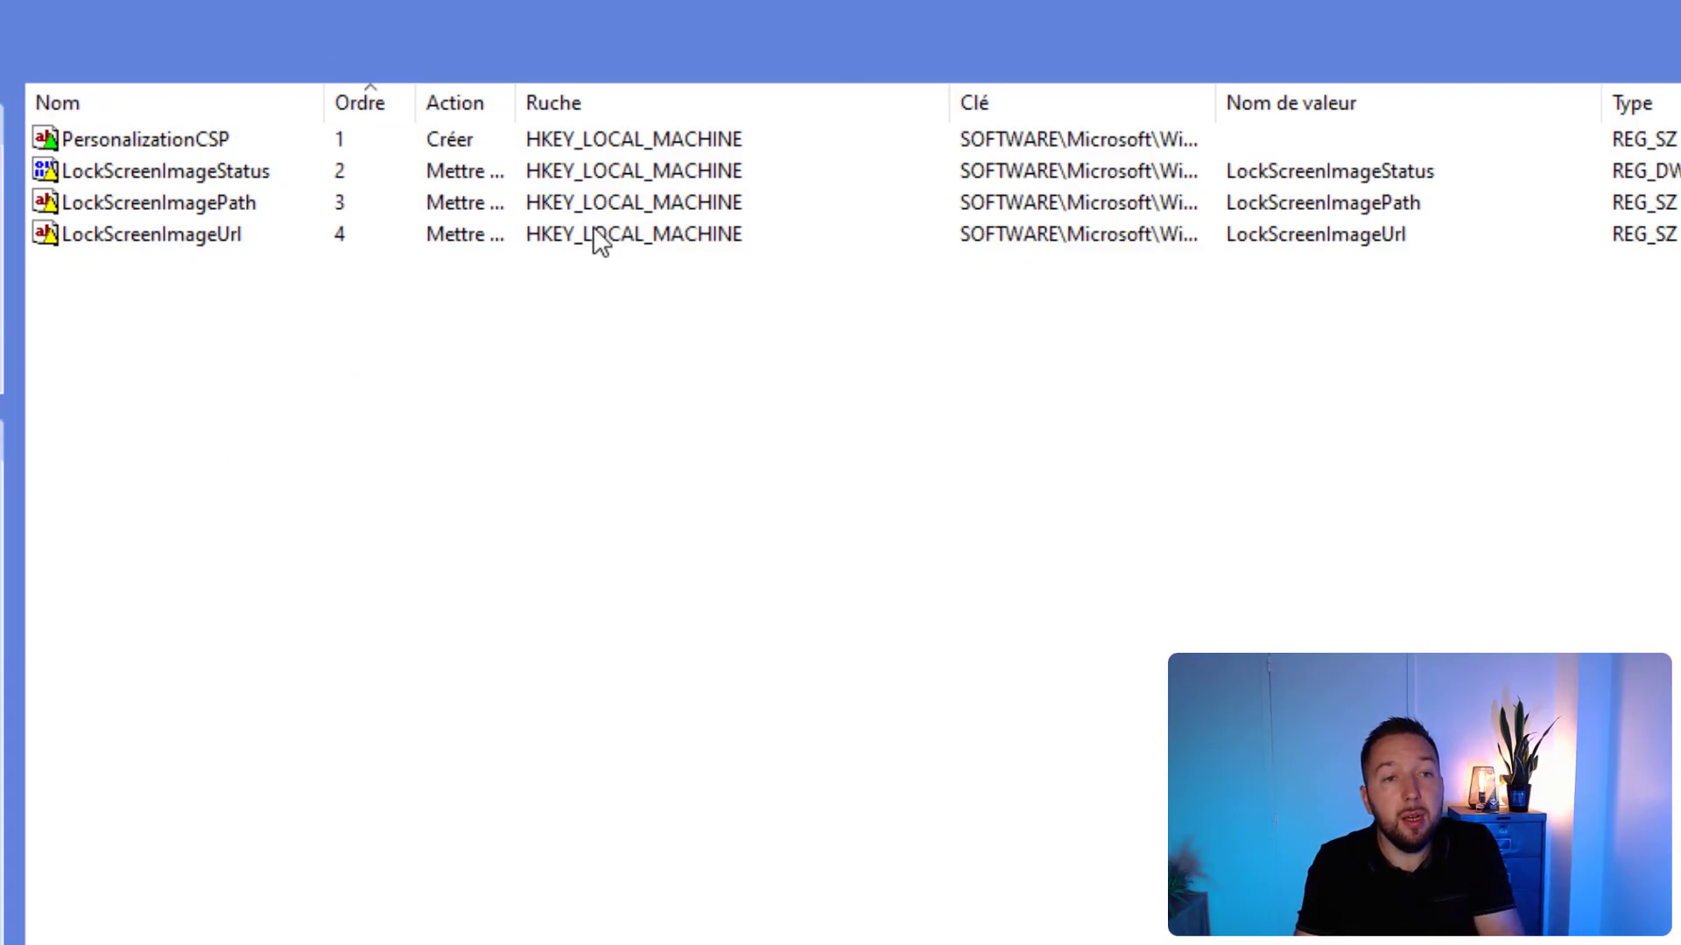
Widen the Action column and review the available actions for the LockScreenImagePath item, leaving its properties without changes.
{"action": "left_click_drag", "start_coordinate": [515, 103], "coordinate": [620, 102]}
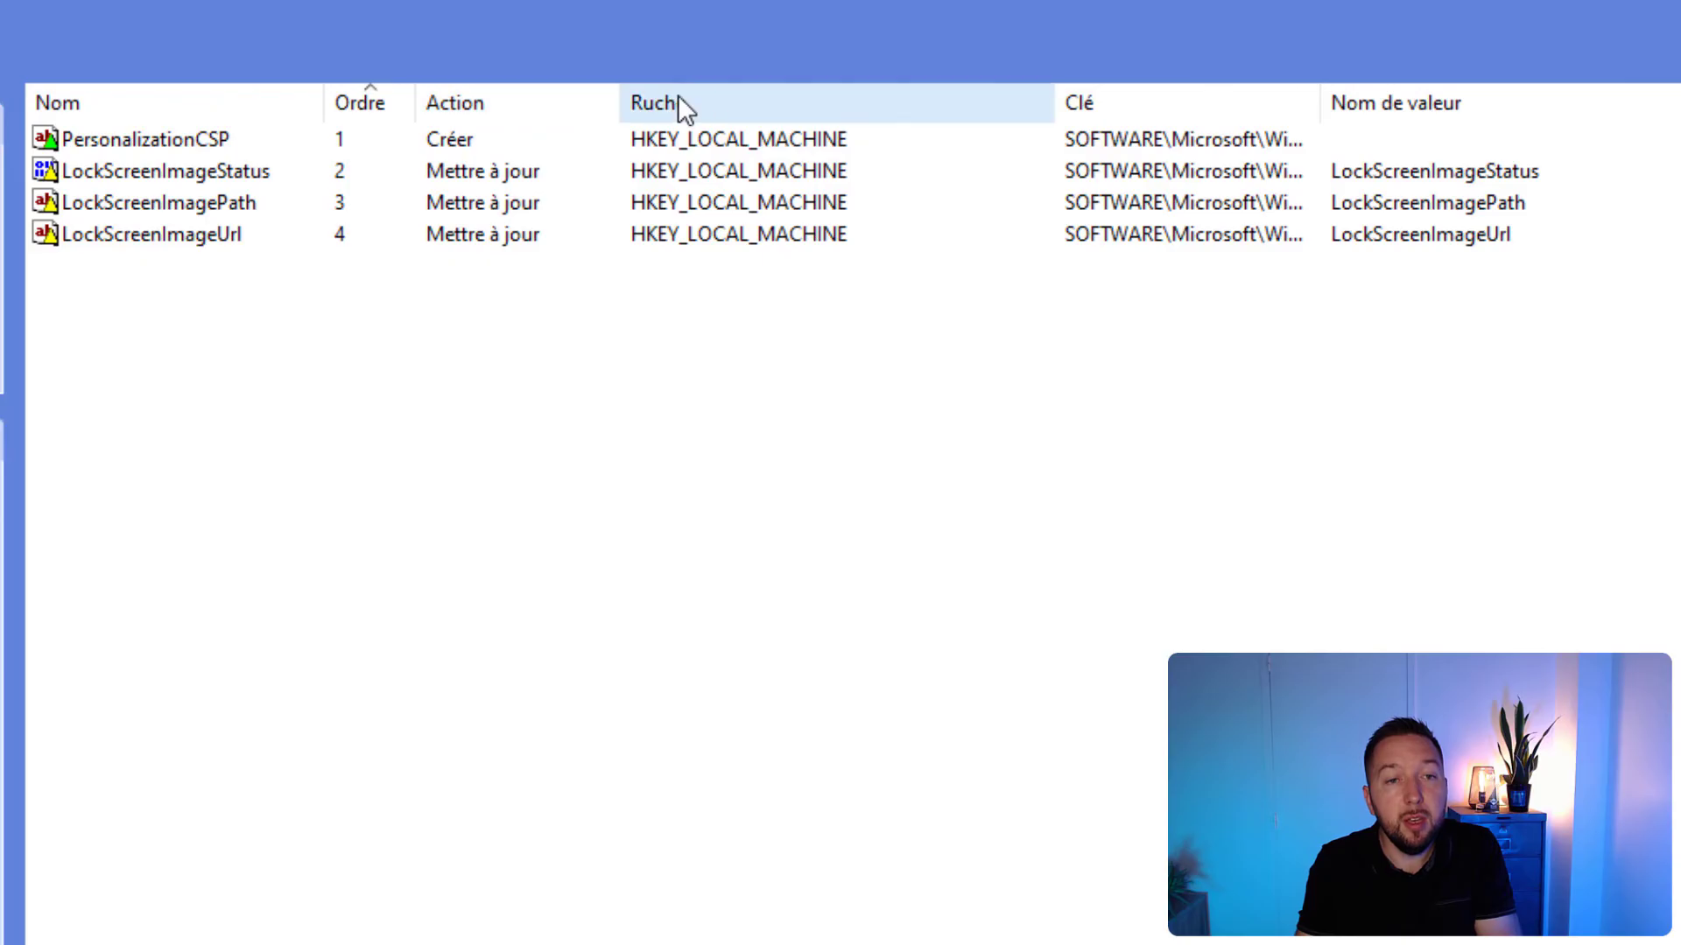
{"action": "double_click", "coordinate": [542, 202]}
{"action": "left_click", "coordinate": [419, 284]}
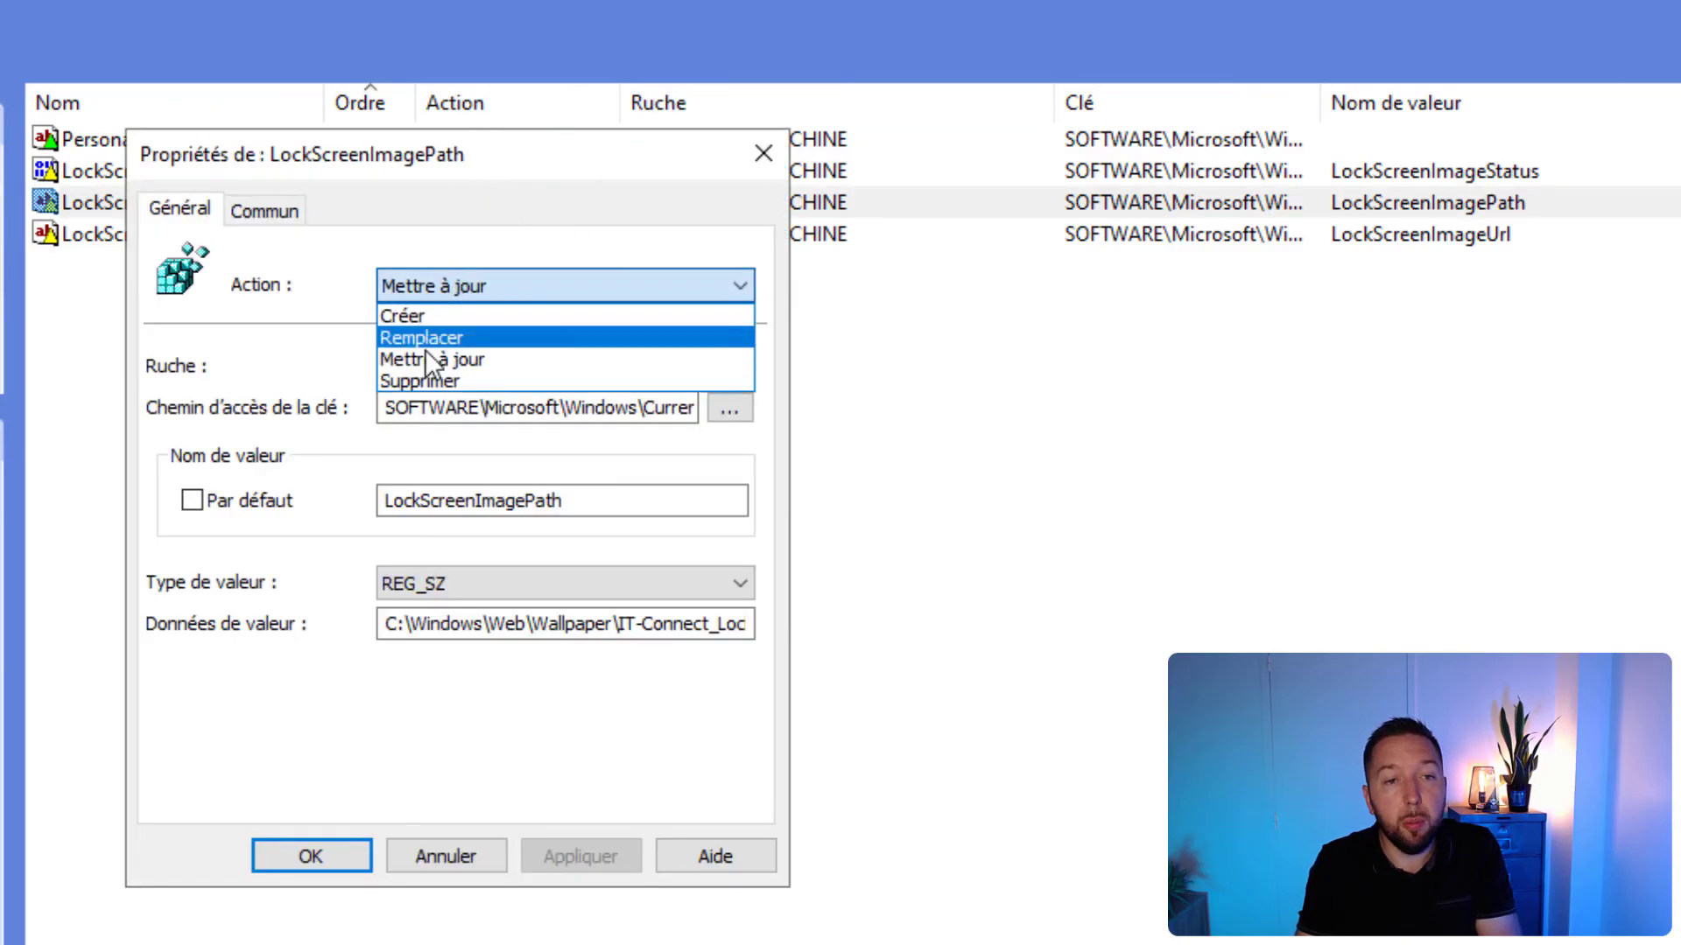
{"action": "left_click", "coordinate": [551, 175]}
{"action": "left_click", "coordinate": [760, 154]}
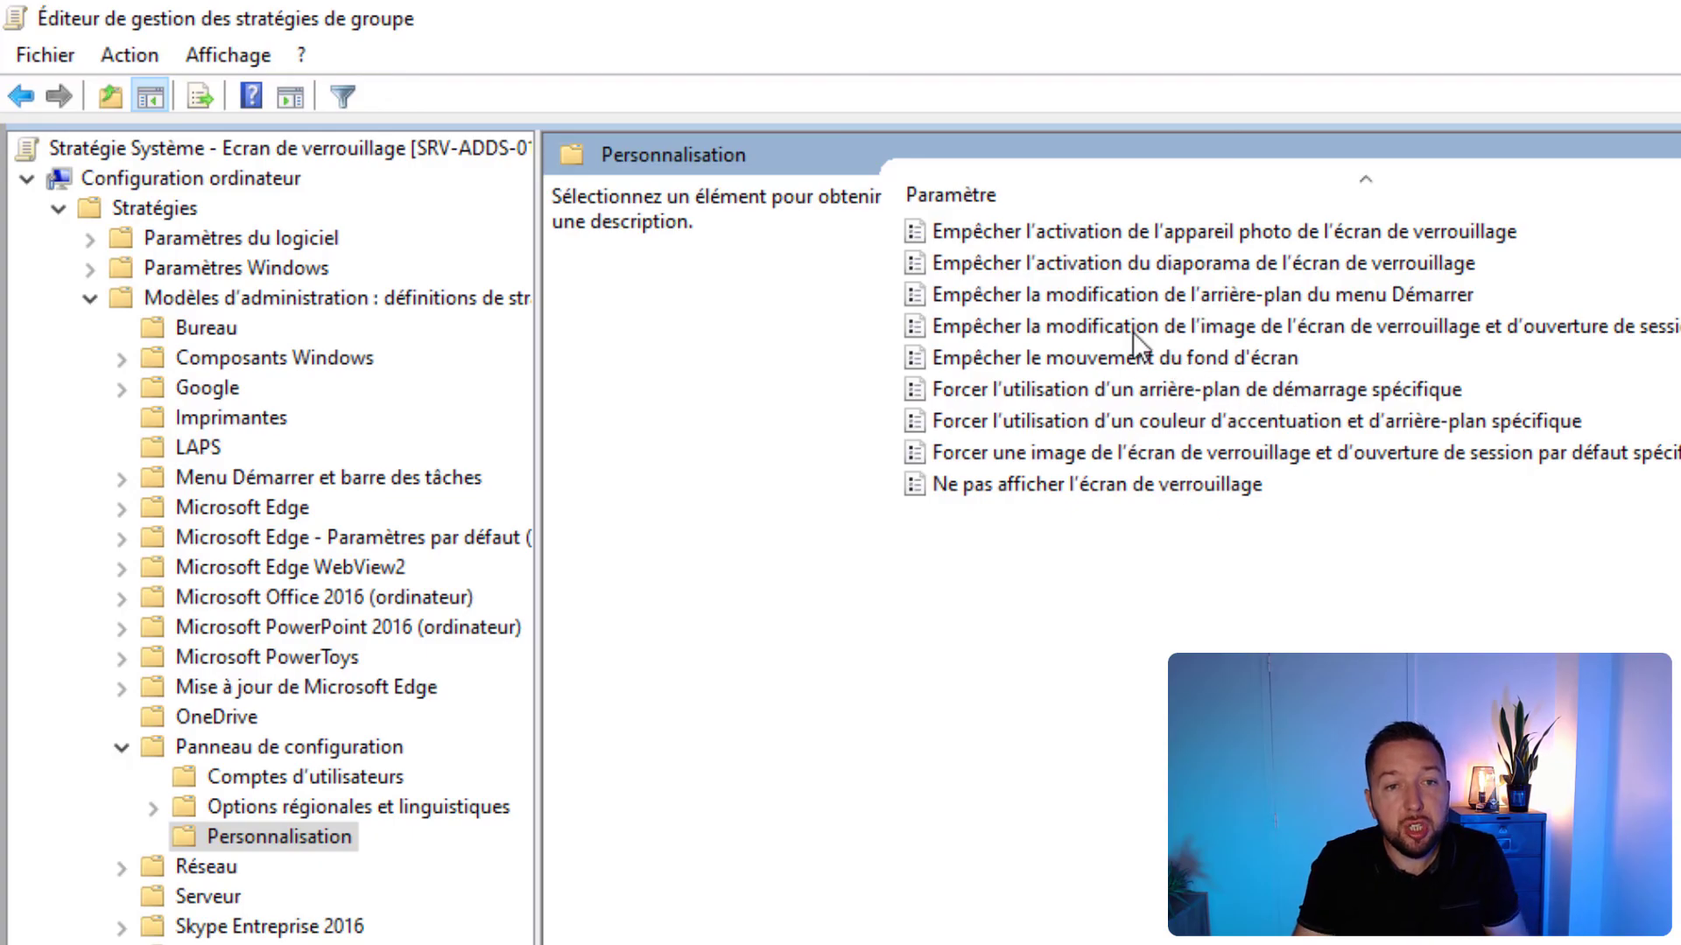
Set the policy "Empêcher la modification de l'image de l'écran de verrouillage et d'ouverture de session" to Activé.
{"action": "double_click", "coordinate": [1430, 326]}
{"action": "left_click", "coordinate": [97, 289]}
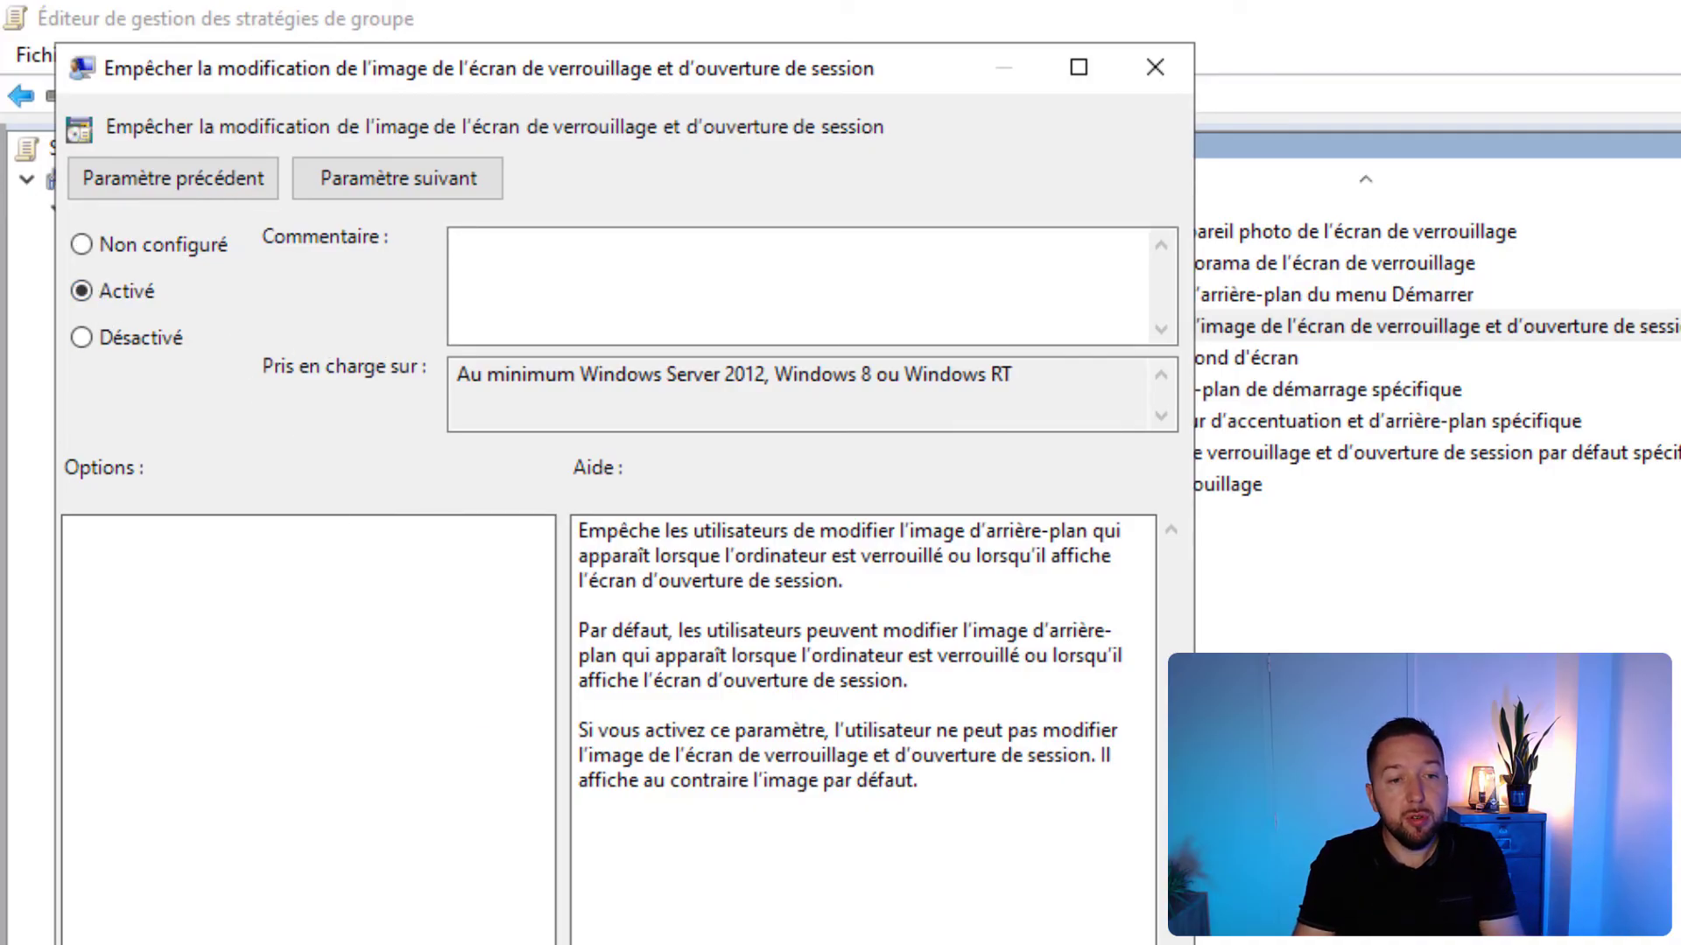
{"action": "key", "text": "Return"}
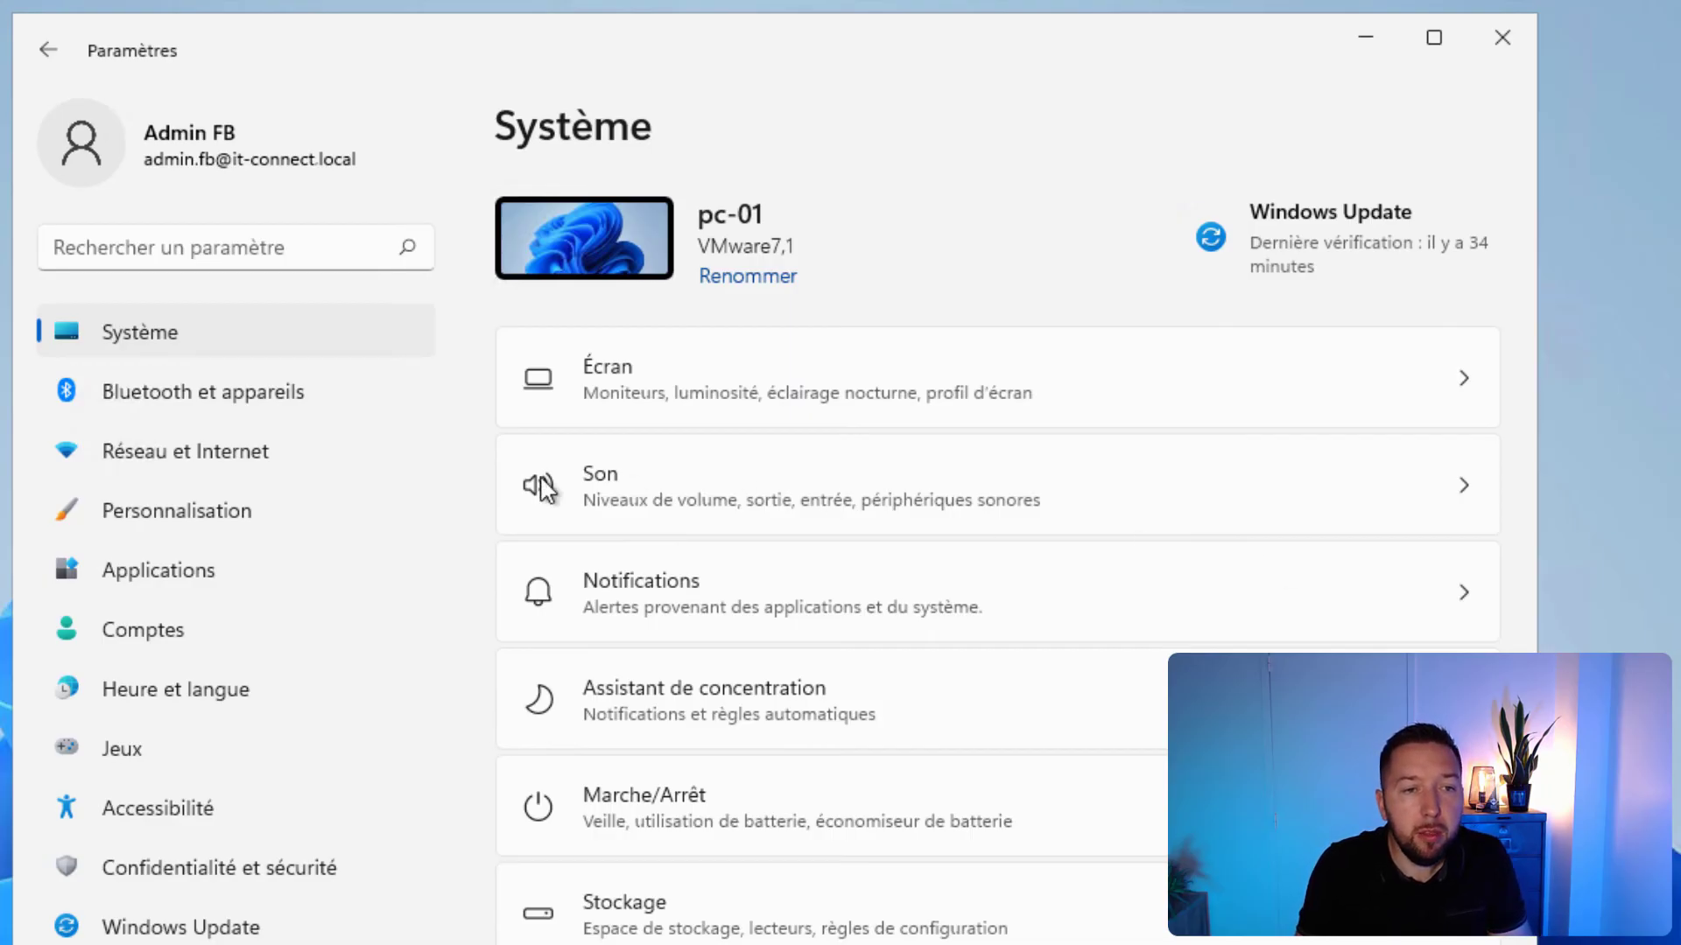
Switch to the client's Windows Settings and examine the Écran de verrouillage personalization options for organisation-managed restrictions.
{"action": "left_click", "coordinate": [156, 523]}
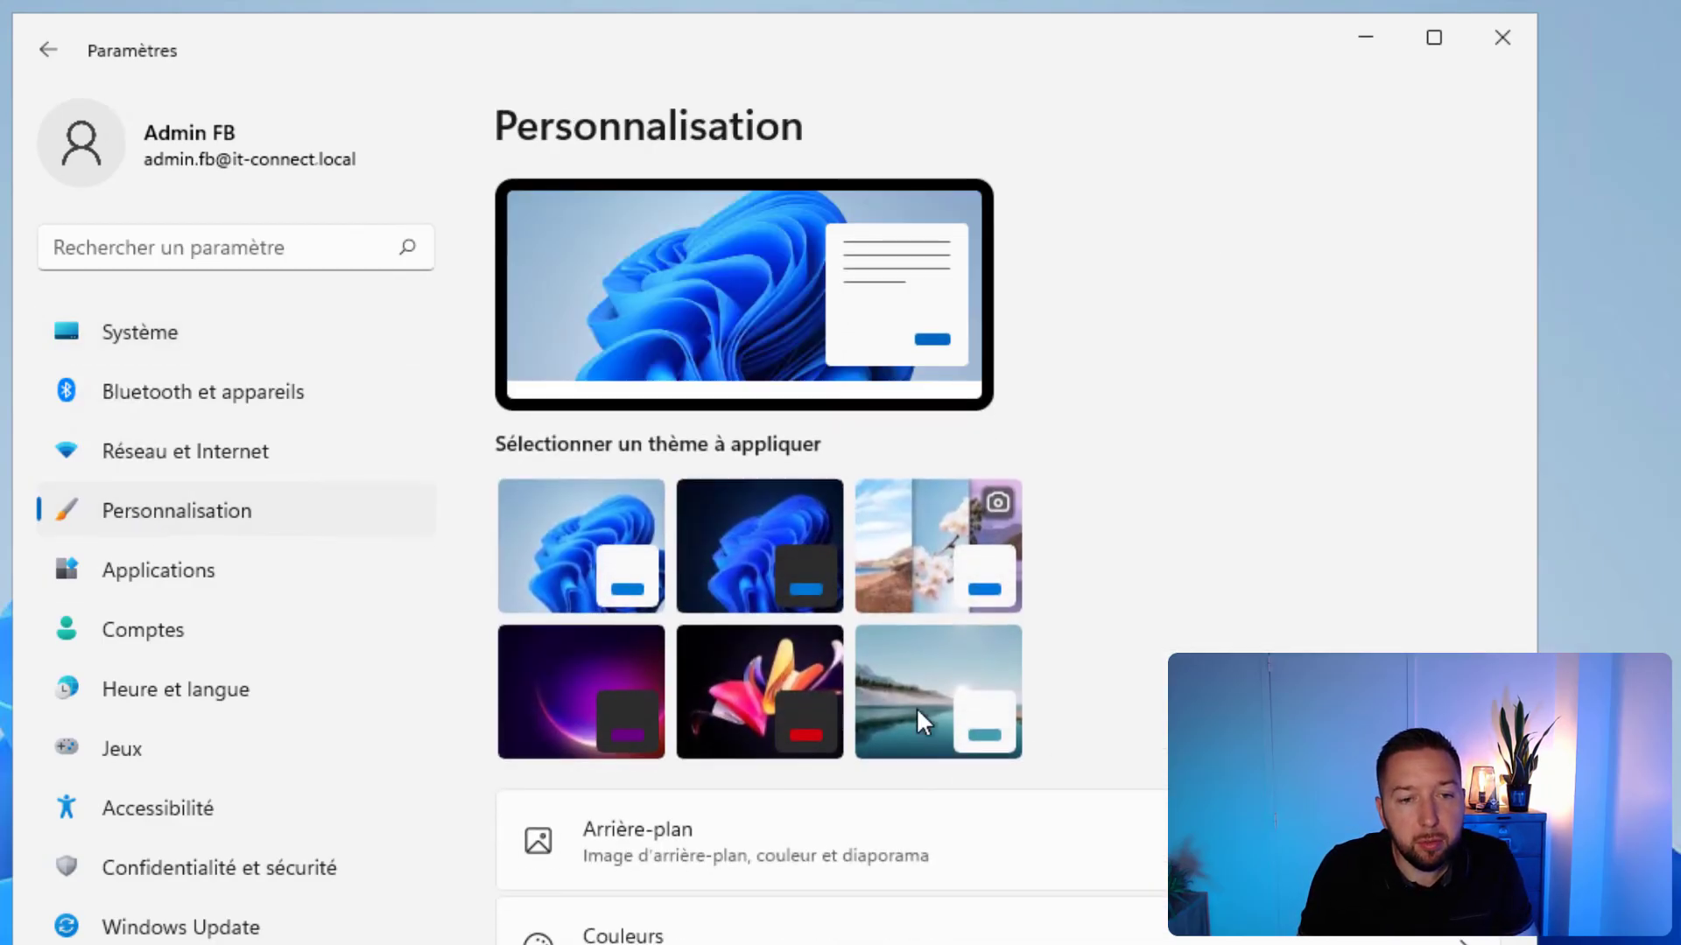
{"action": "scroll", "coordinate": [1062, 841], "scroll_direction": "down", "scroll_amount": 5}
{"action": "left_click", "coordinate": [635, 684]}
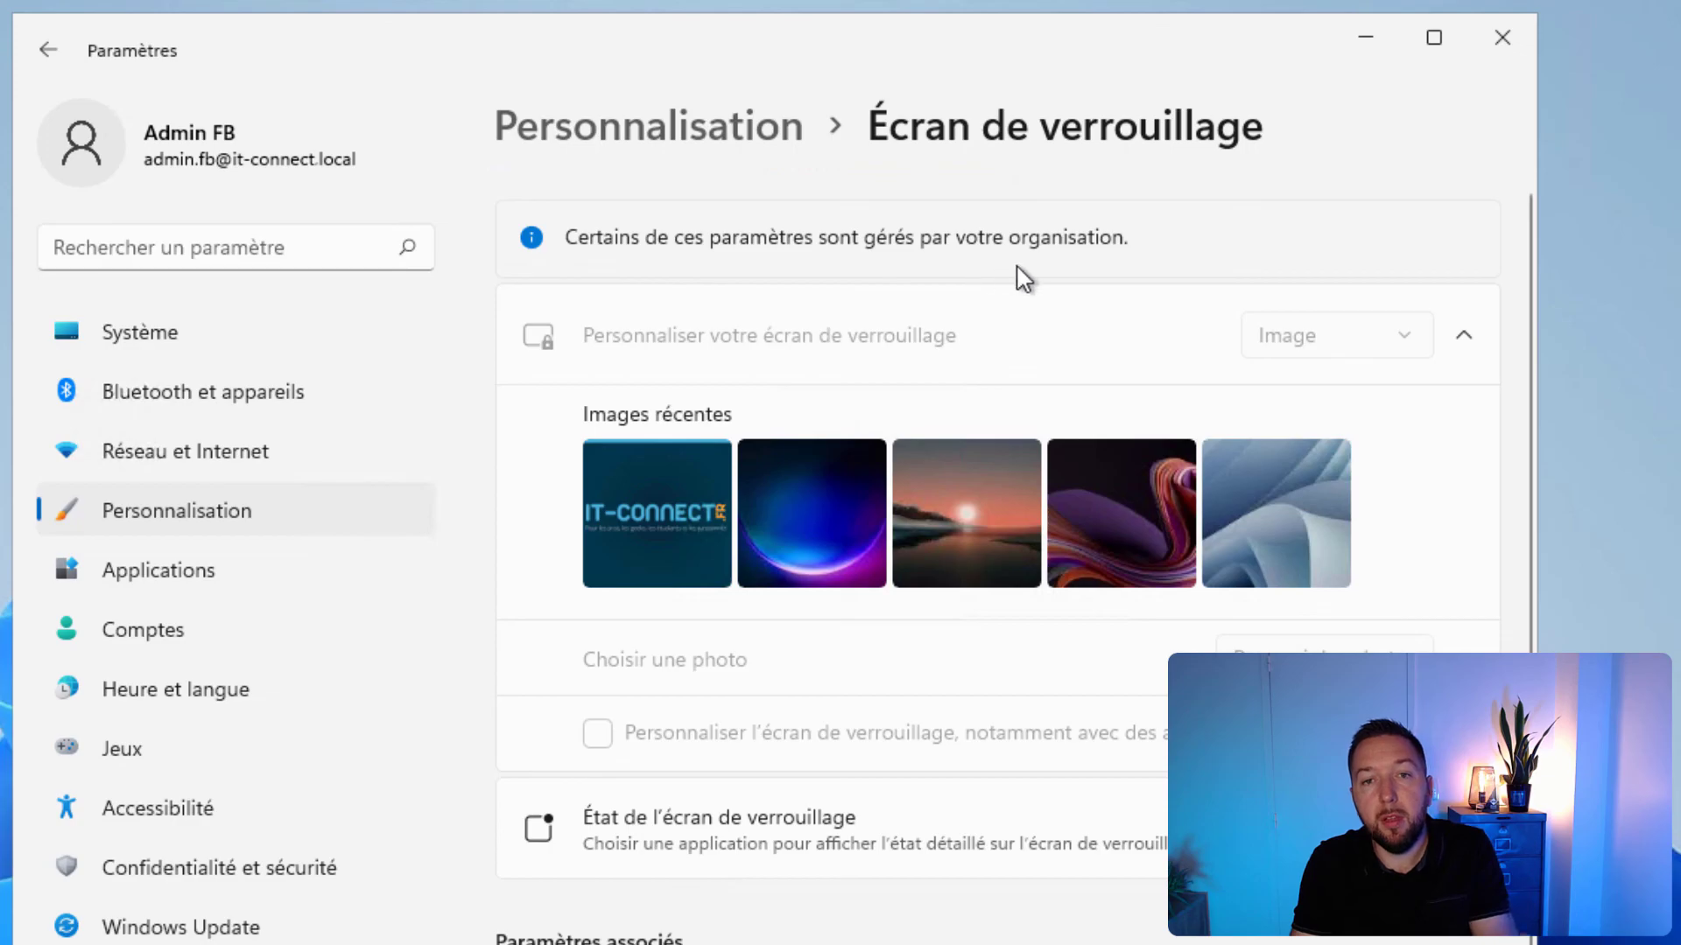
{"action": "scroll", "coordinate": [1145, 412], "scroll_direction": "down", "scroll_amount": 2}
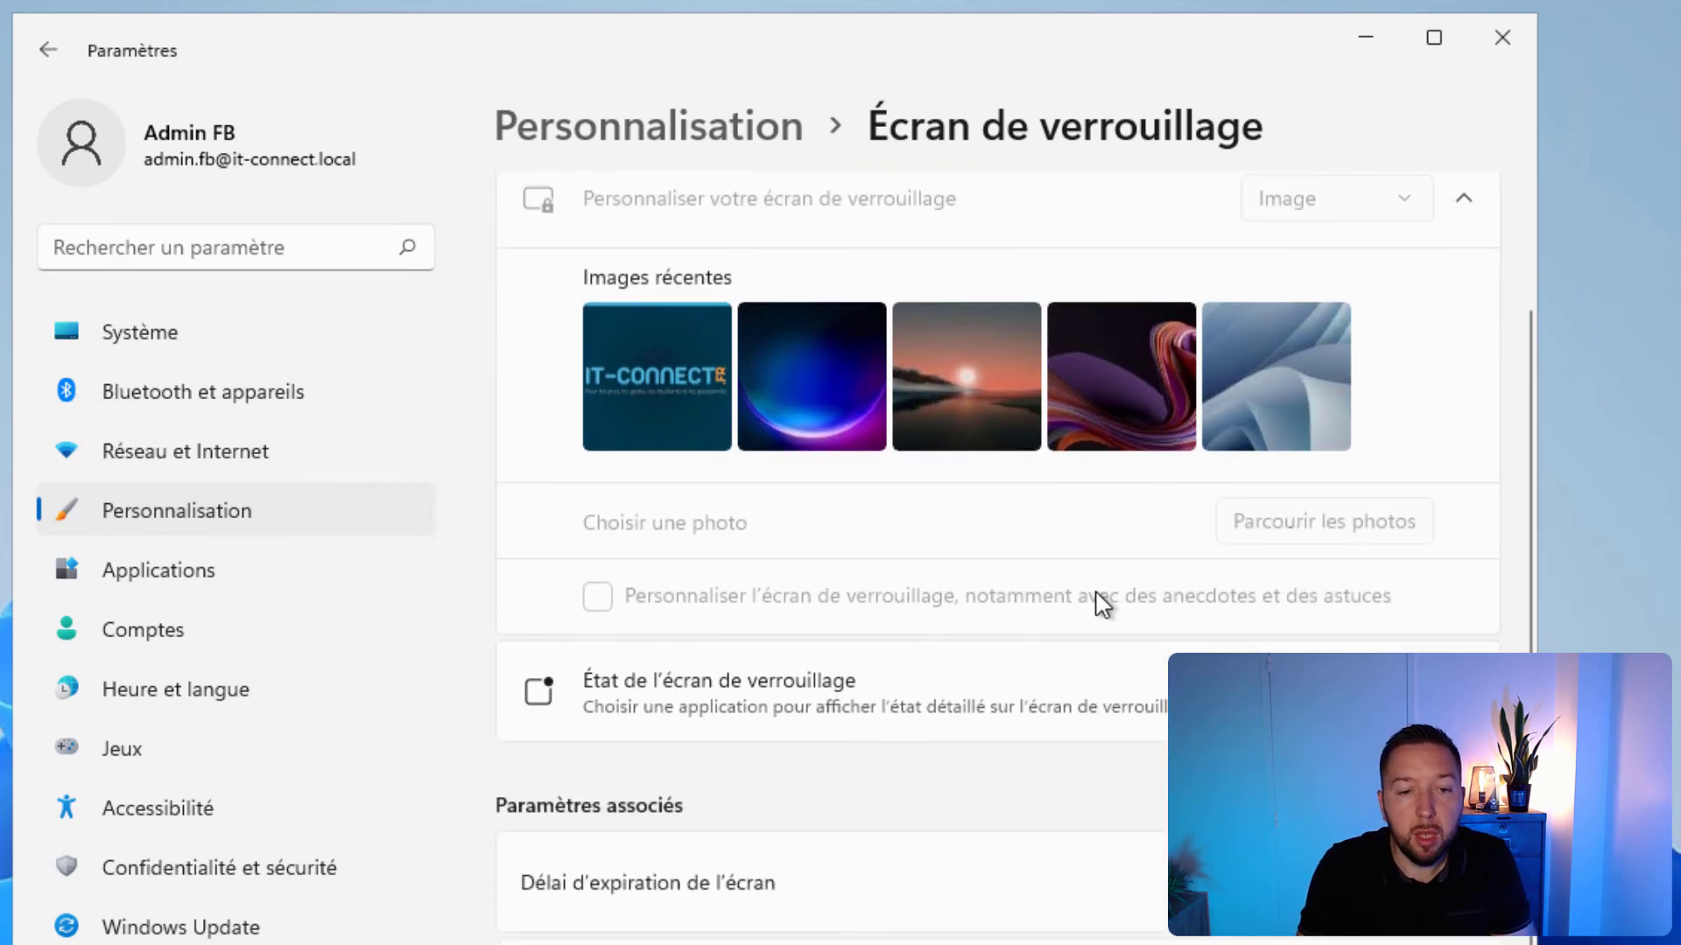
{"action": "scroll", "coordinate": [1107, 600], "scroll_direction": "up", "scroll_amount": 2}
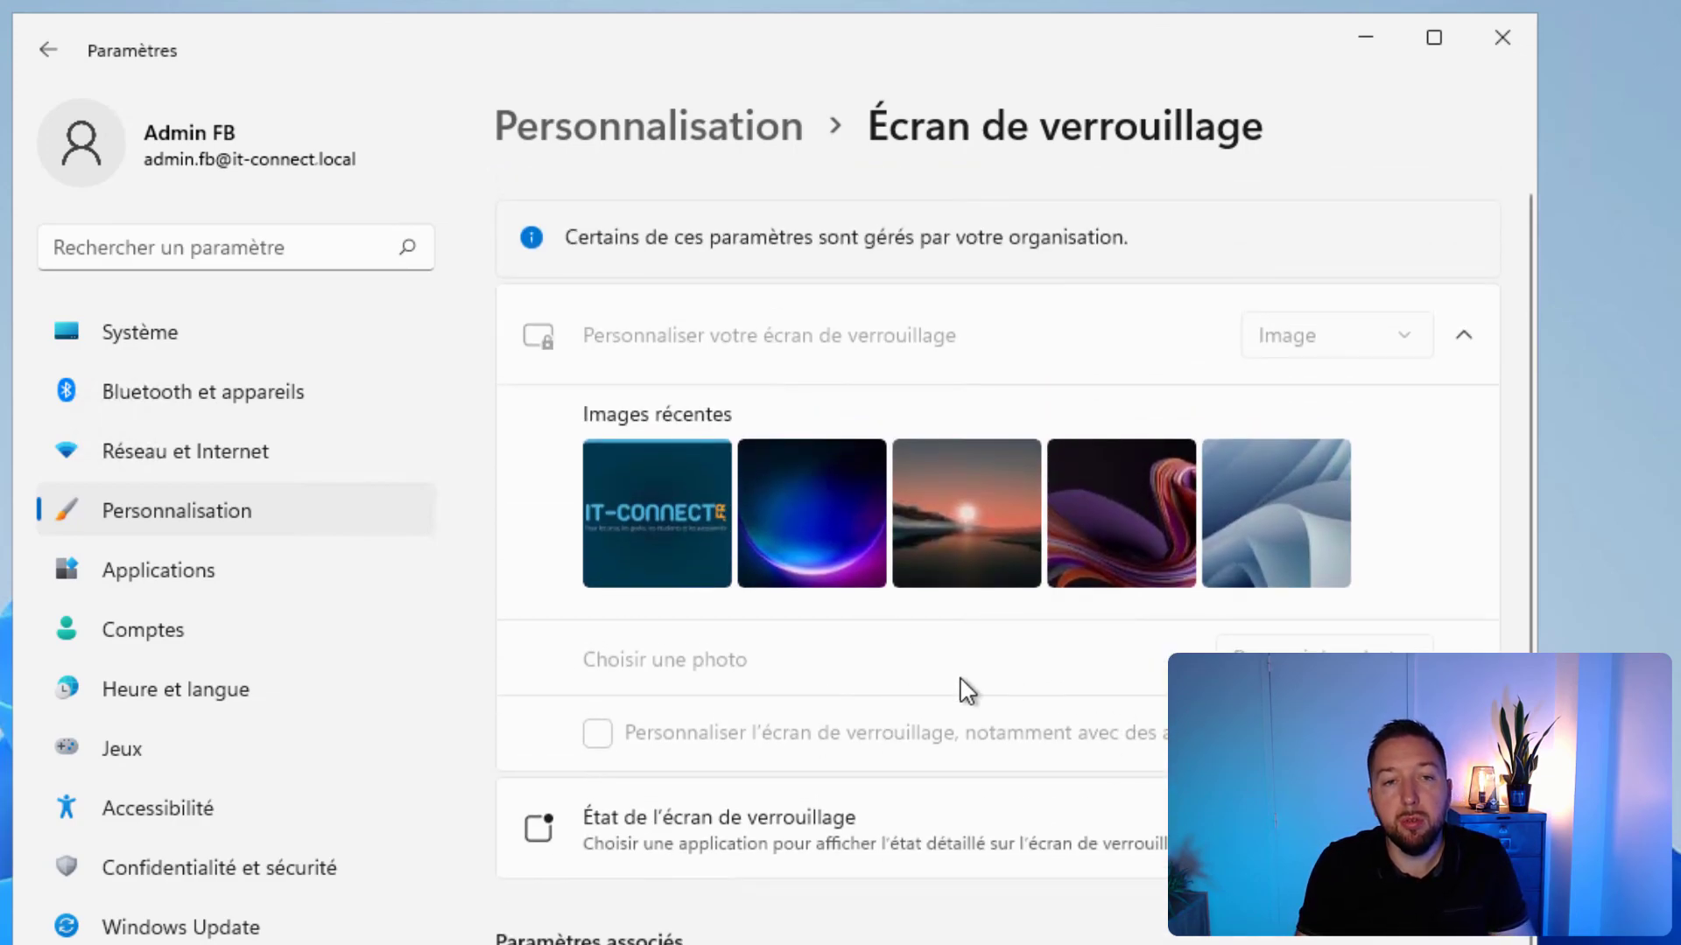